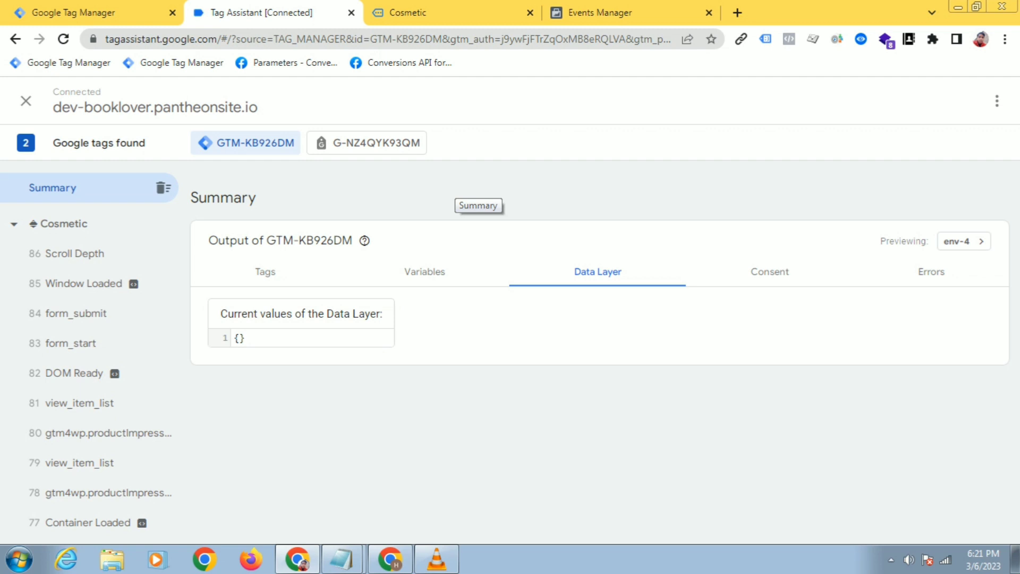
Review the Tag Manager workspace and admin pages, the Tag Assistant session, the Cosmetic site and the test events in Events Manager
click(106, 11)
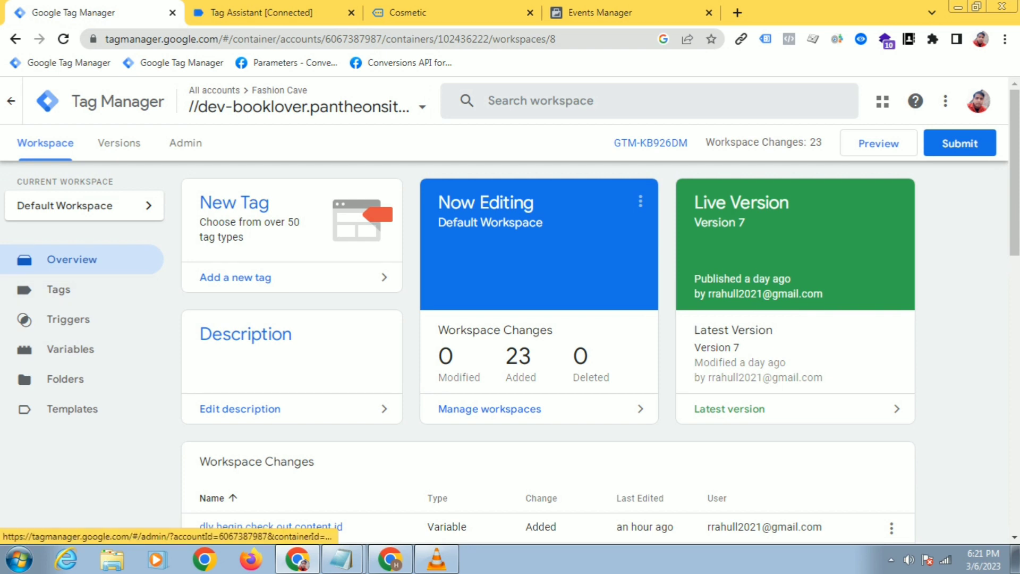
click(186, 143)
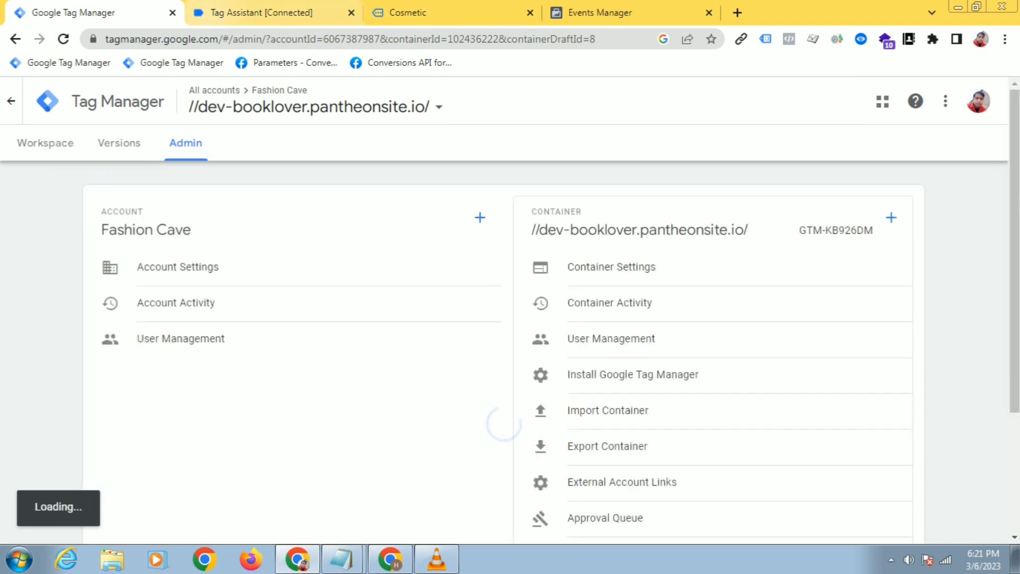
click(45, 142)
key(ctrl+Tab)
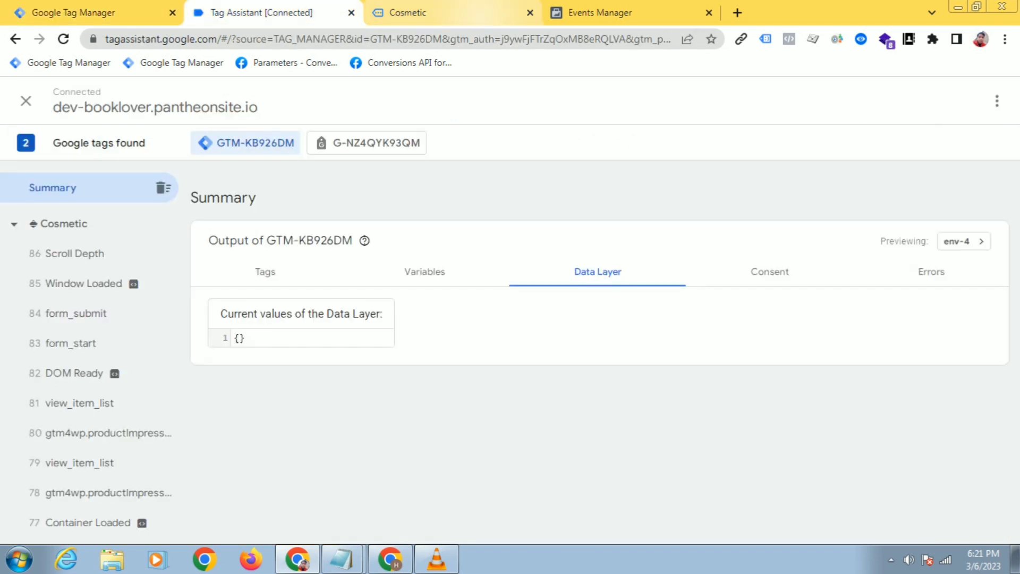
key(ctrl+Tab)
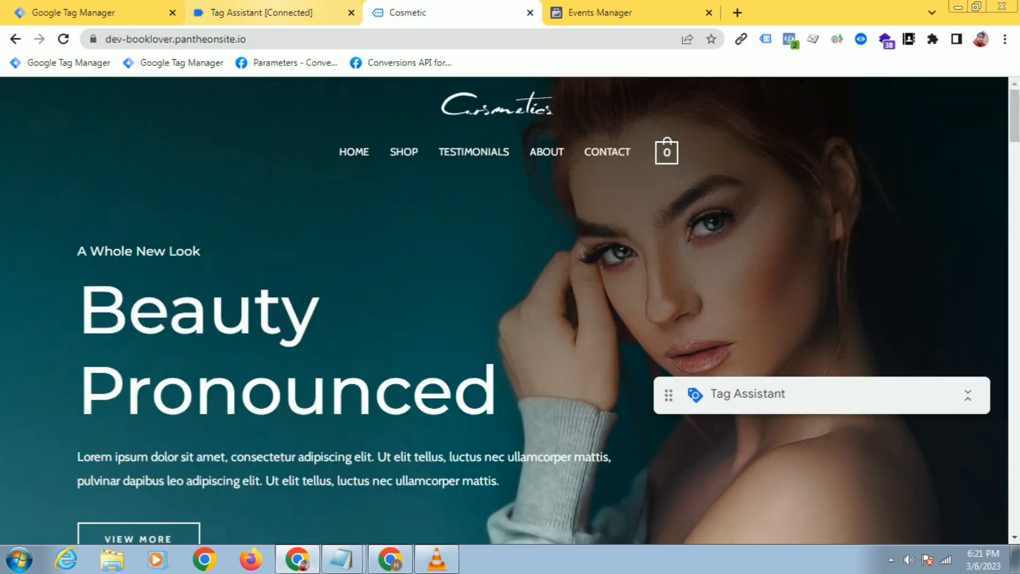
click(261, 13)
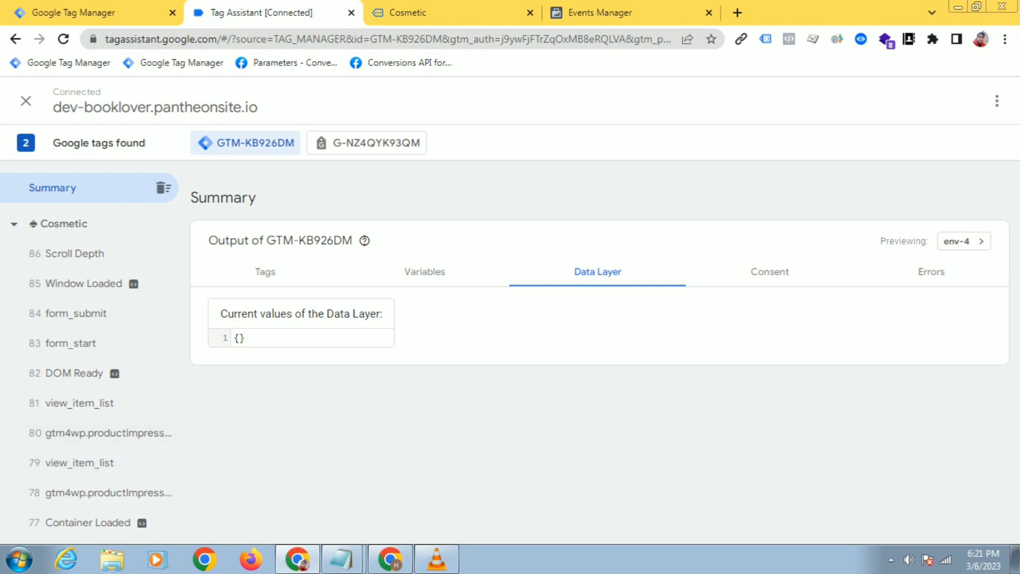
click(595, 12)
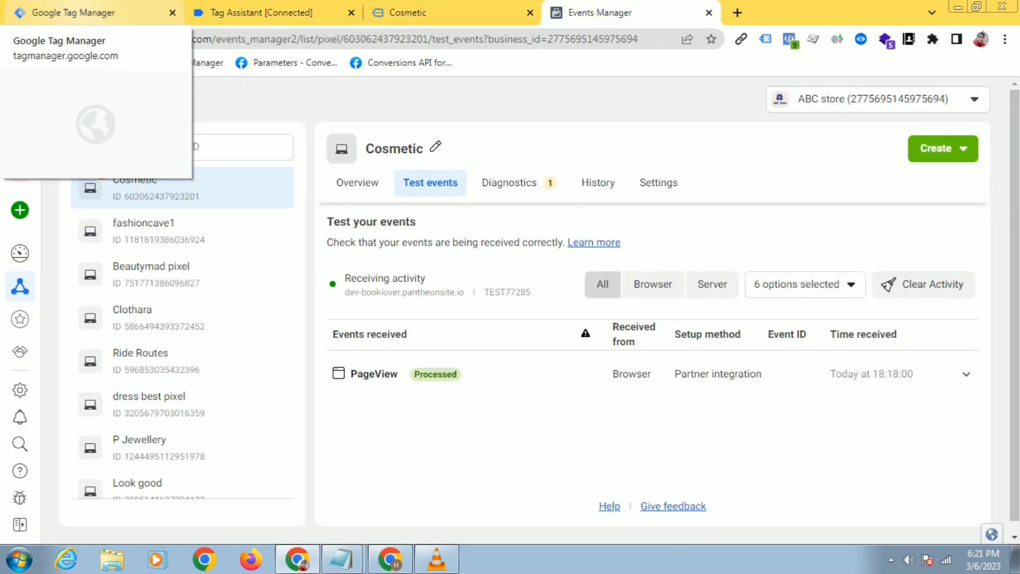
click(74, 13)
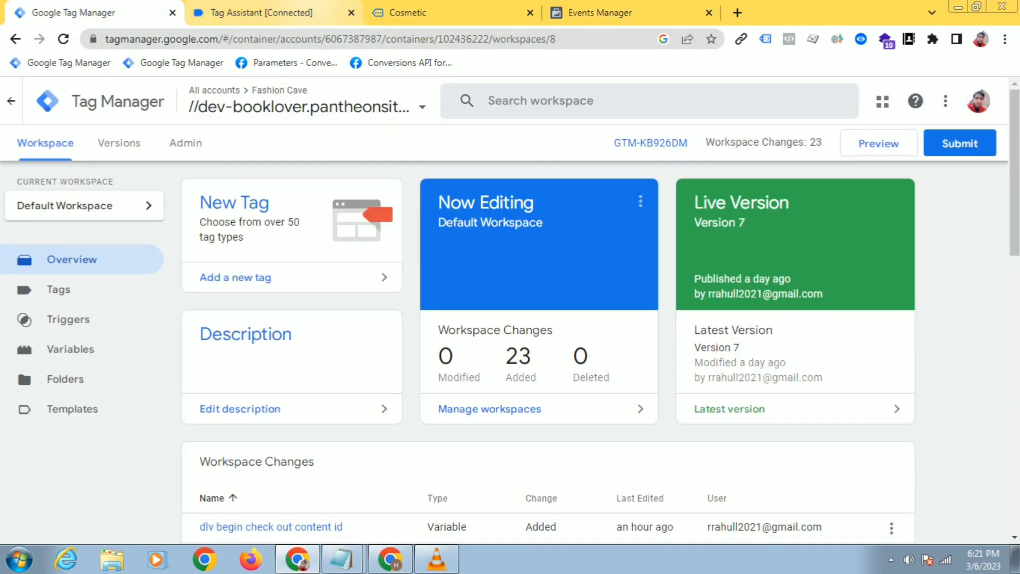
key(ctrl+Tab)
key(ctrl+Tab)
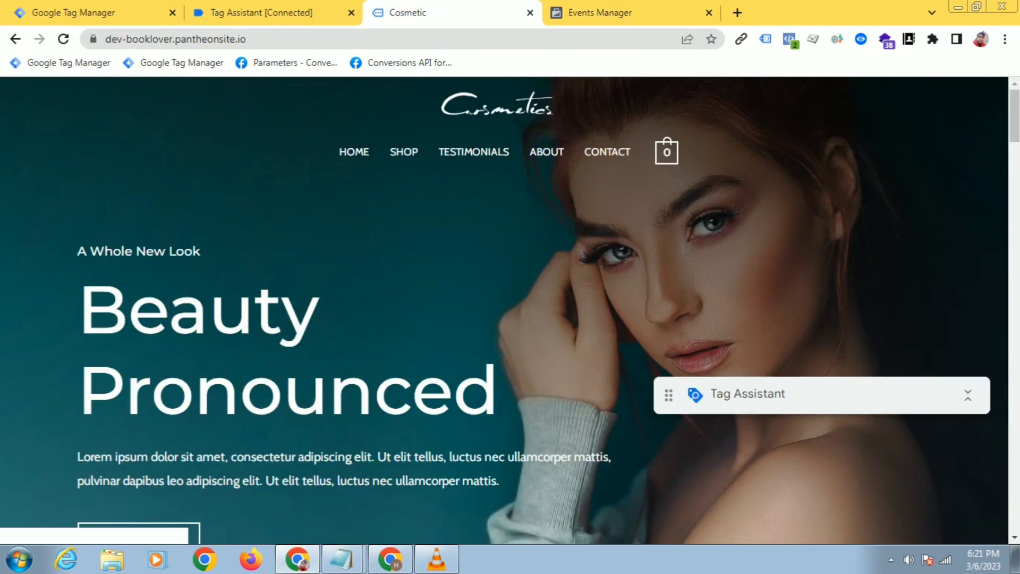
key(ctrl+Tab)
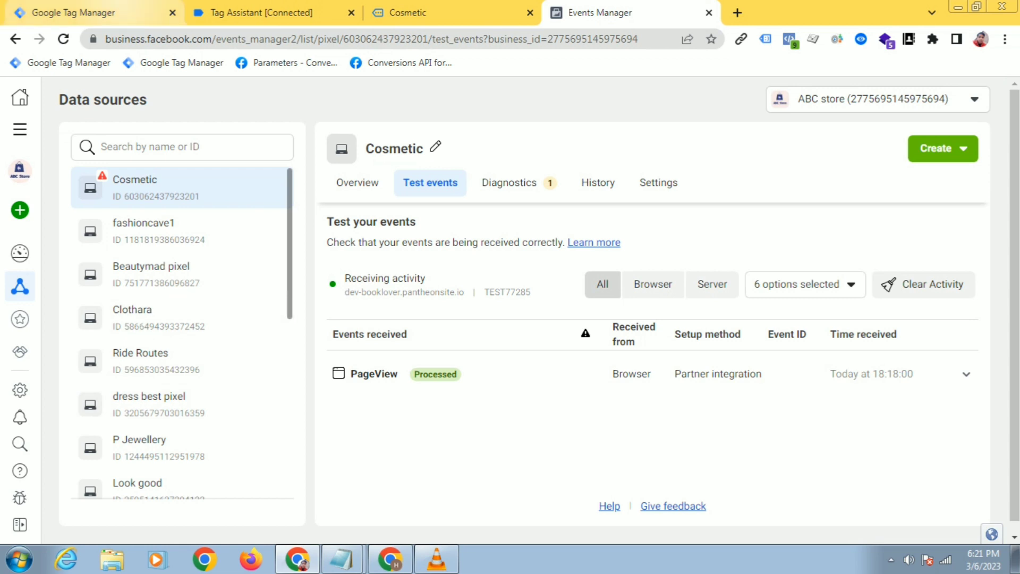
key(ctrl+Tab)
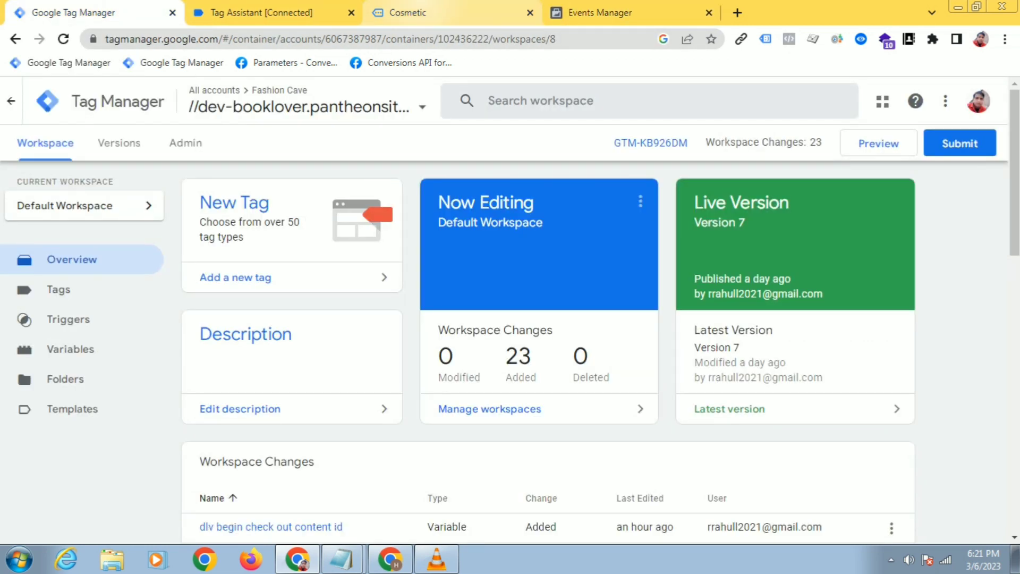
Open the Daily Moisturiser product from the Cosmetic store's home page
click(407, 12)
scroll(510, 311, down, 8)
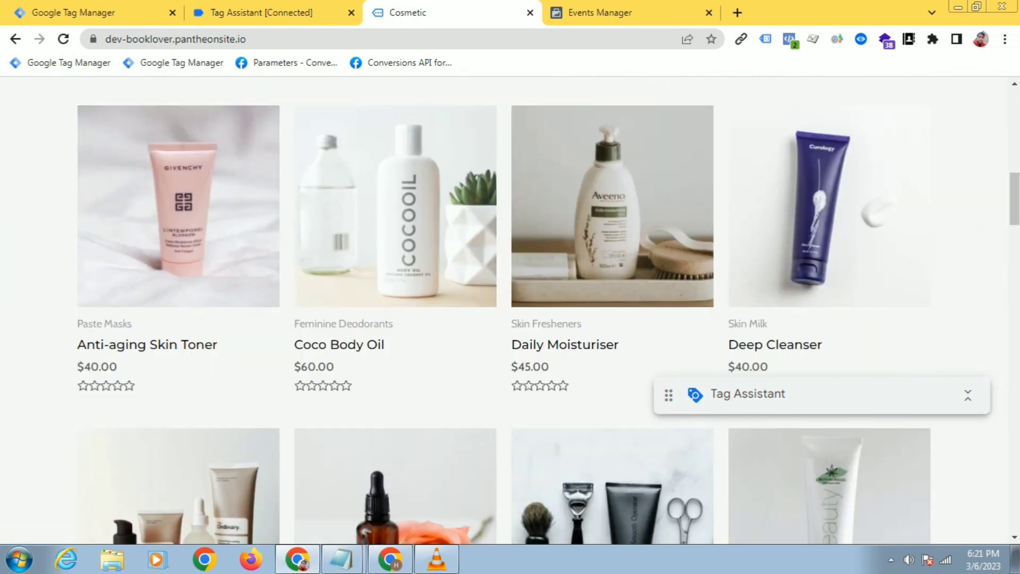
click(612, 213)
Examine the data layer values of the select_item event in Tag Assistant, down to its ecommerce items
click(261, 12)
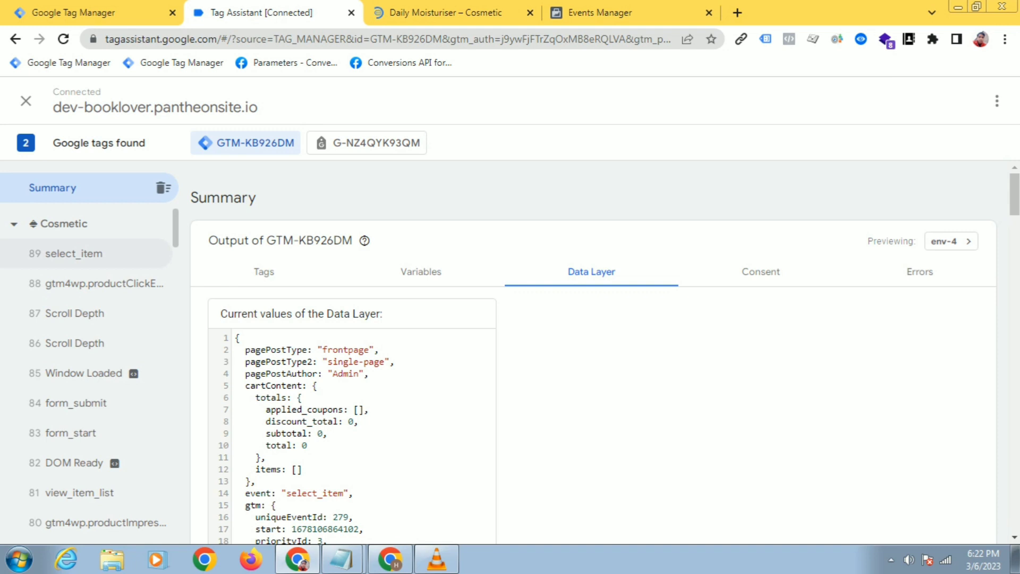
click(74, 254)
scroll(593, 351, down, 10)
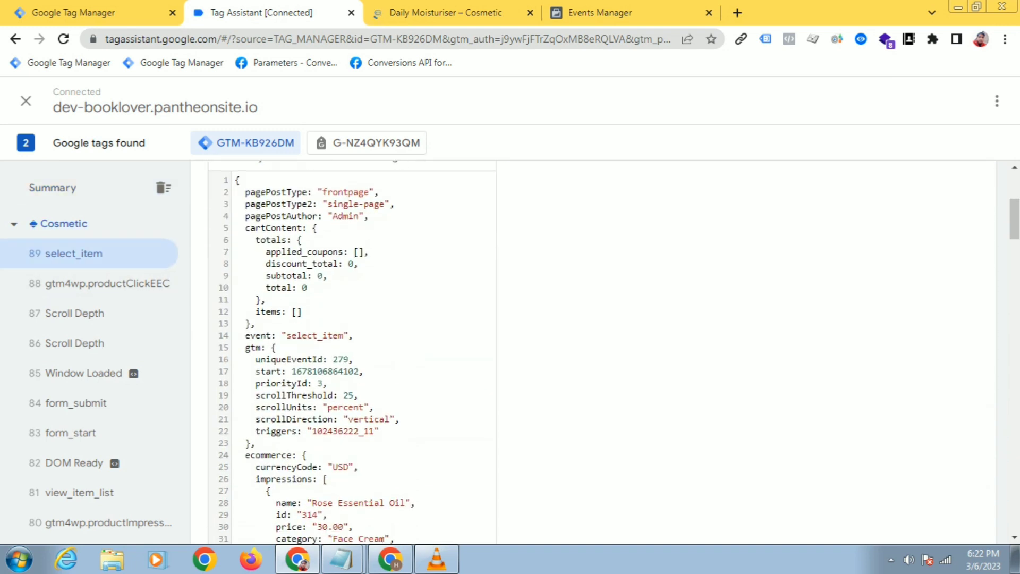
scroll(593, 351, down, 18)
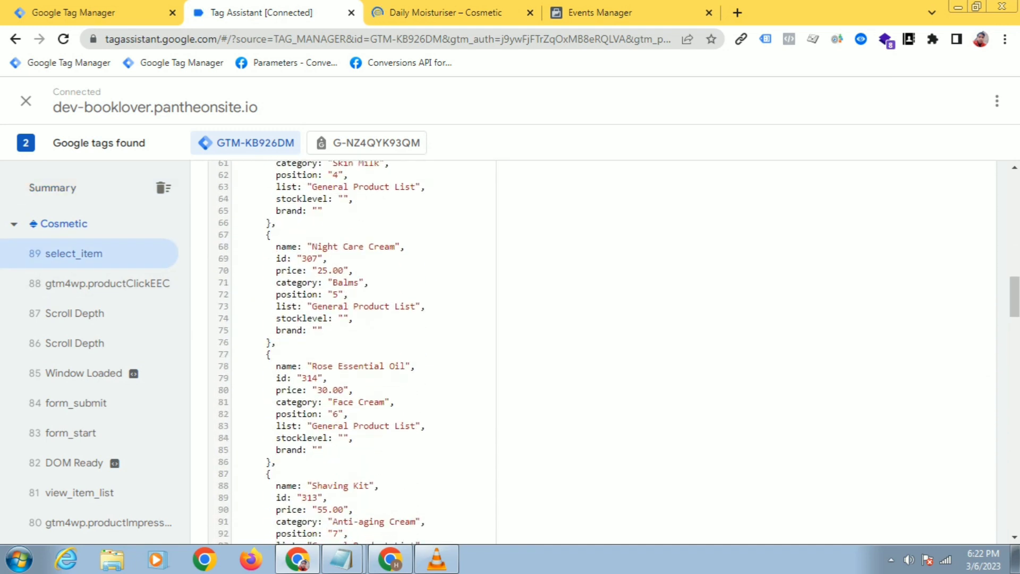
scroll(594, 350, down, 3)
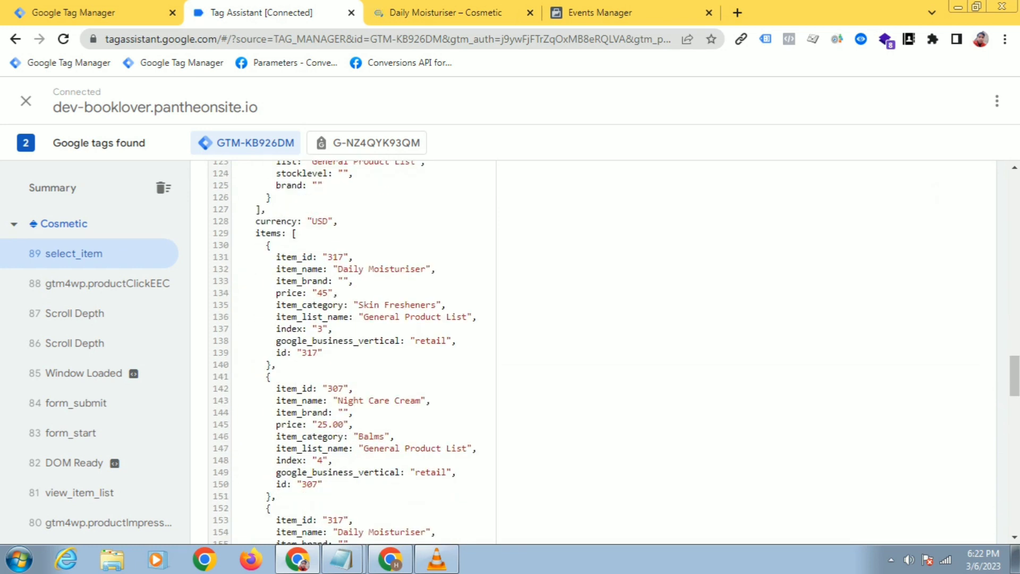
scroll(344, 352, up, 15)
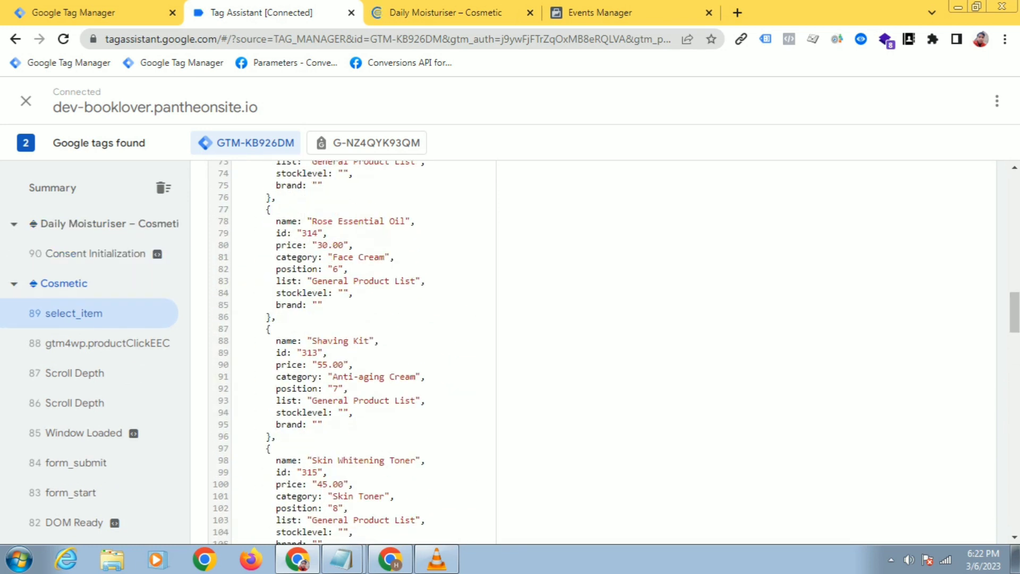
scroll(344, 352, down, 20)
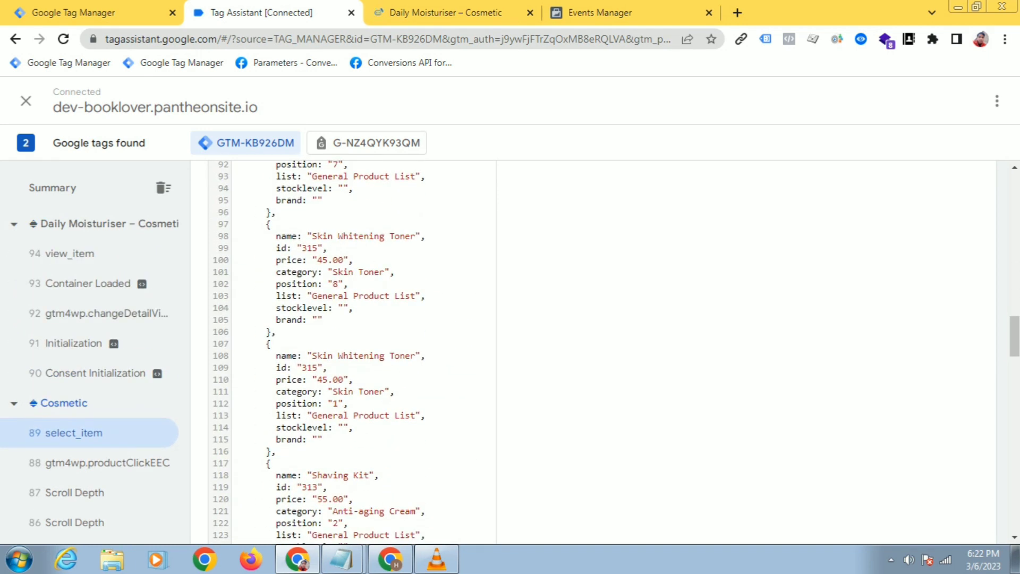
scroll(345, 353, down, 20)
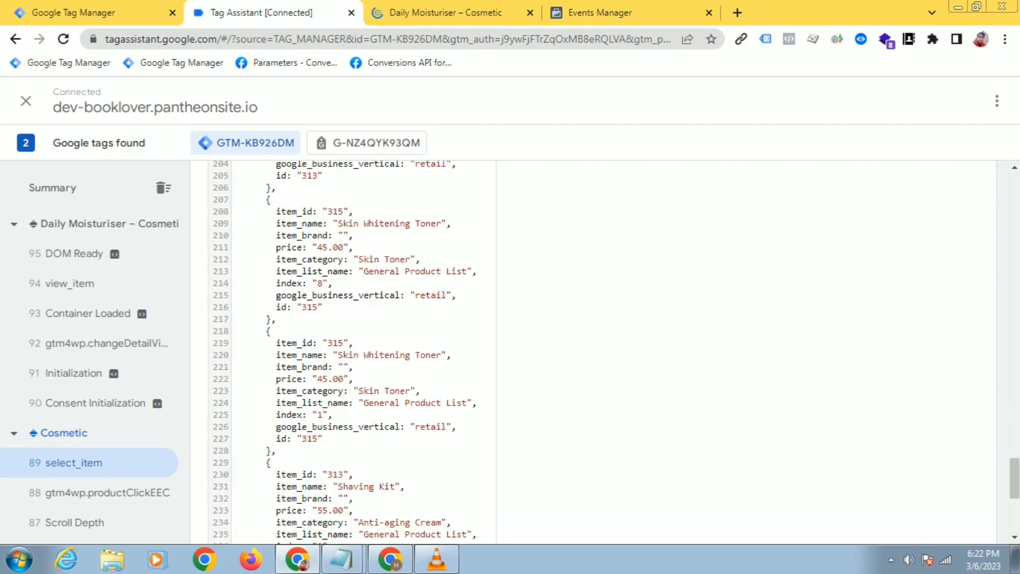
scroll(344, 352, down, 2)
scroll(344, 352, up, 18)
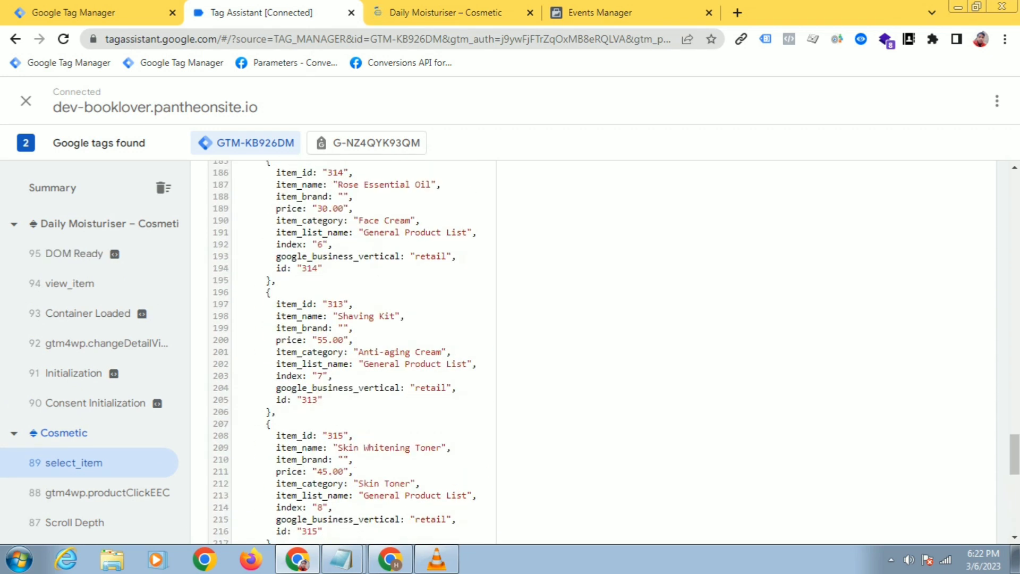
scroll(344, 352, up, 6)
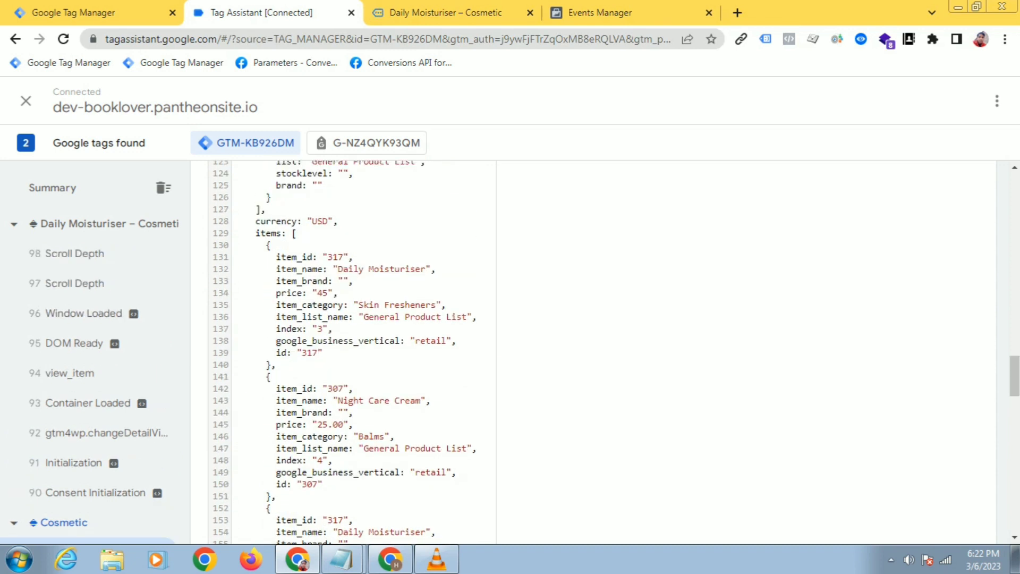
Inspect the product entries in the items array of the select_item data layer, highlighting them from the first Daily Moisturiser entry onward
drag(276, 258, 277, 513)
scroll(353, 519, down, 3)
scroll(396, 513, down, 5)
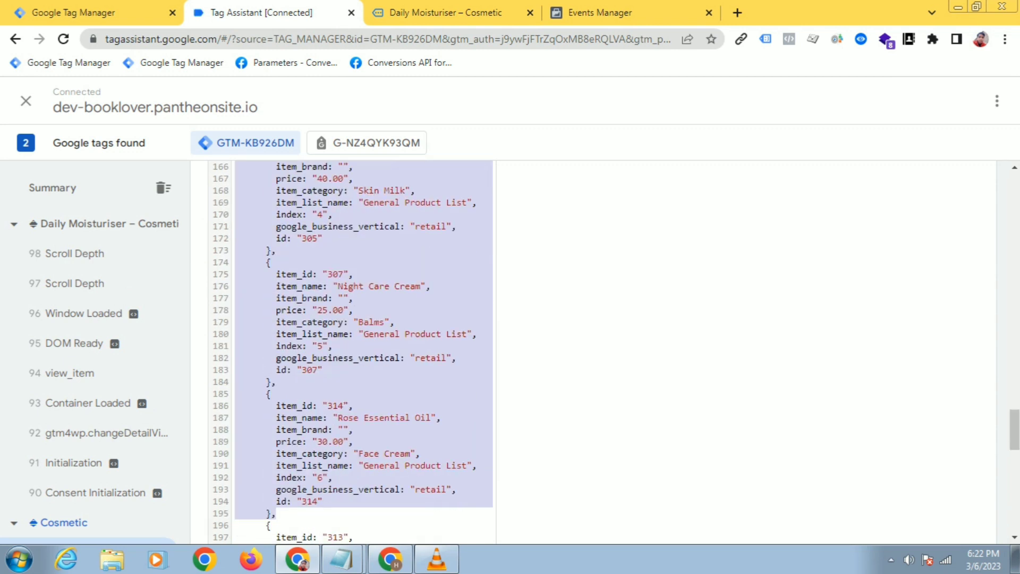
click(335, 442)
scroll(334, 441, up, 4)
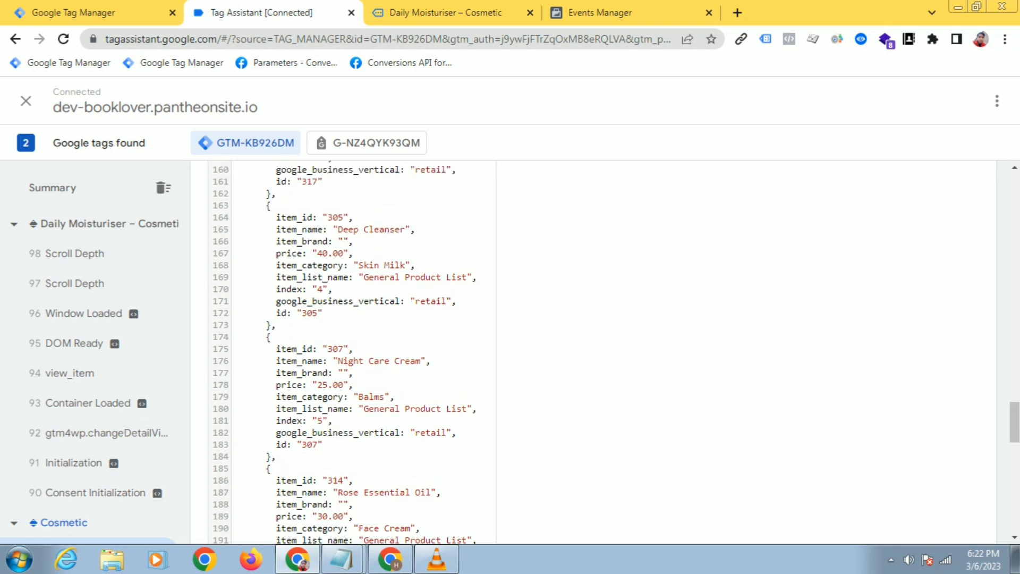
scroll(345, 352, up, 4)
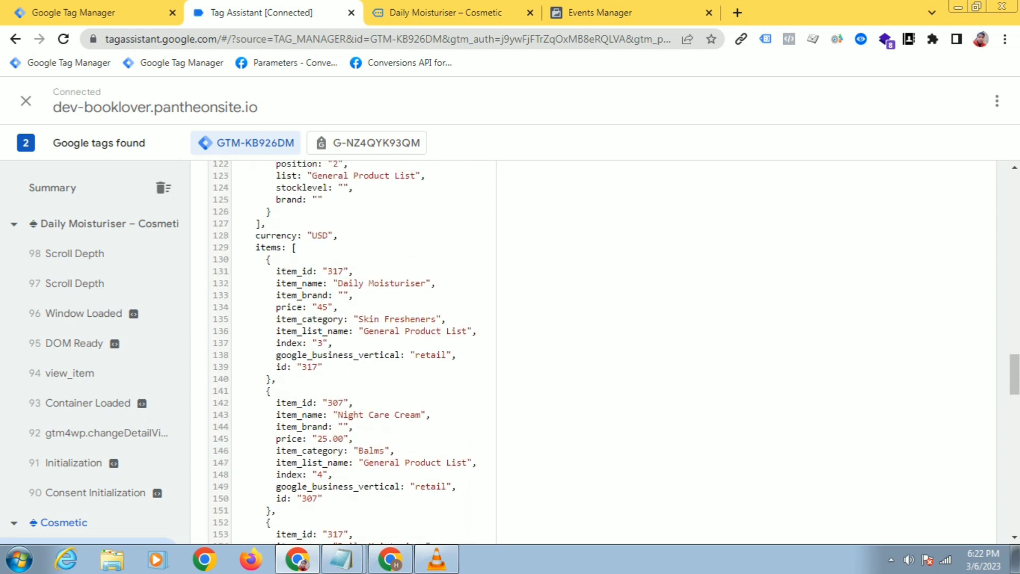
scroll(344, 352, down, 1)
drag(276, 271, 396, 451)
scroll(396, 451, down, 6)
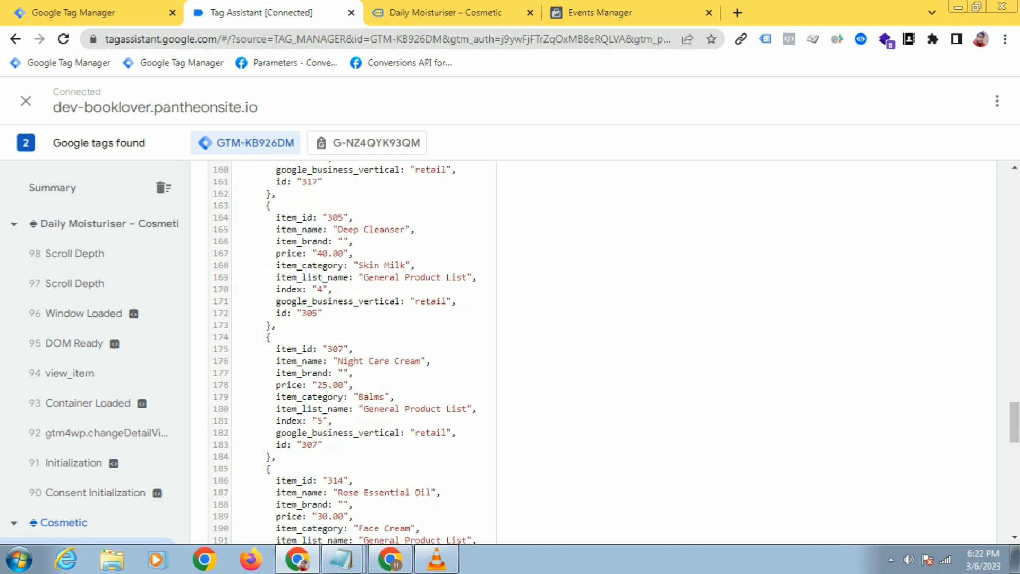
scroll(350, 352, down, 6)
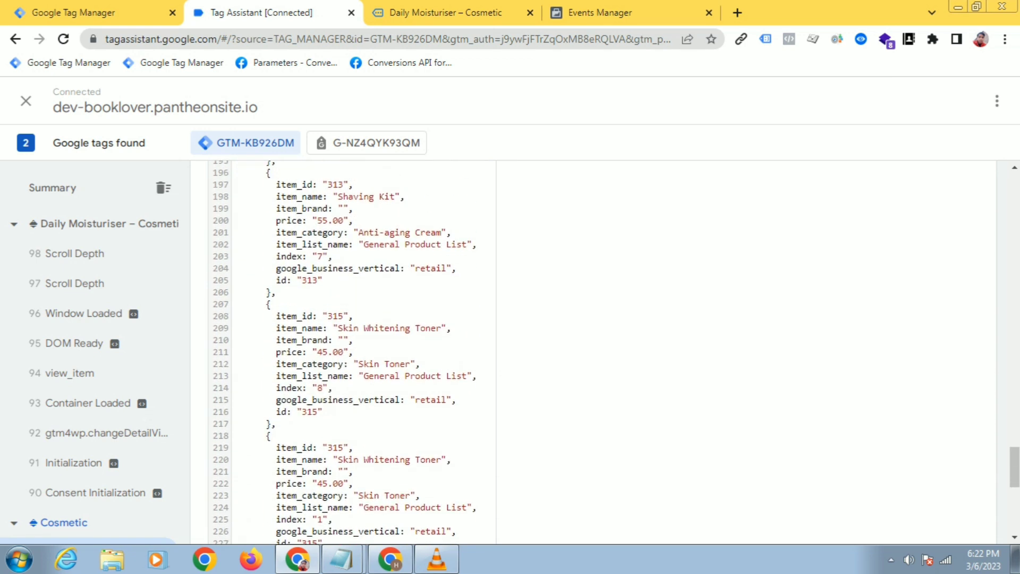
scroll(344, 352, up, 13)
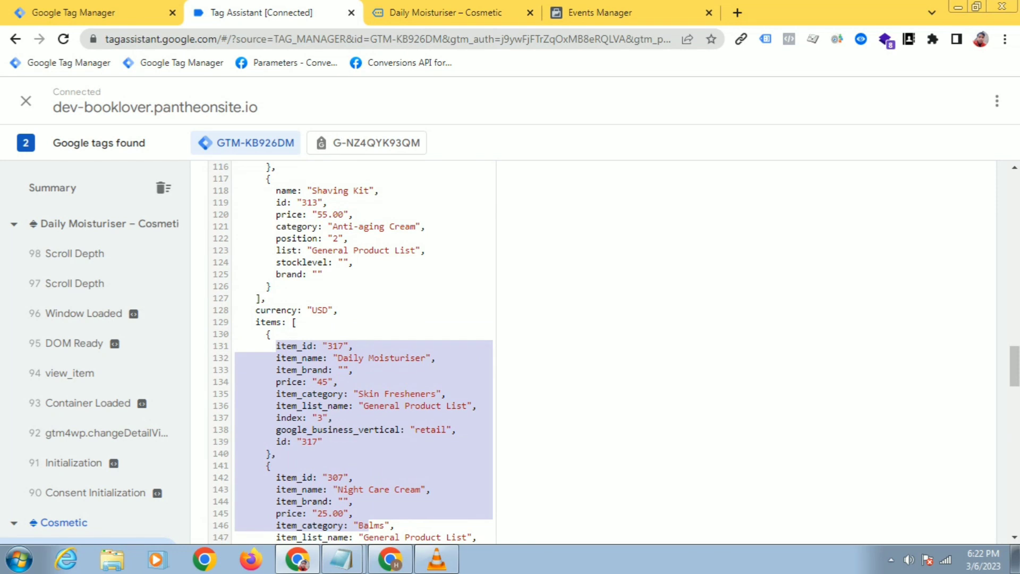
scroll(87, 372, down, 3)
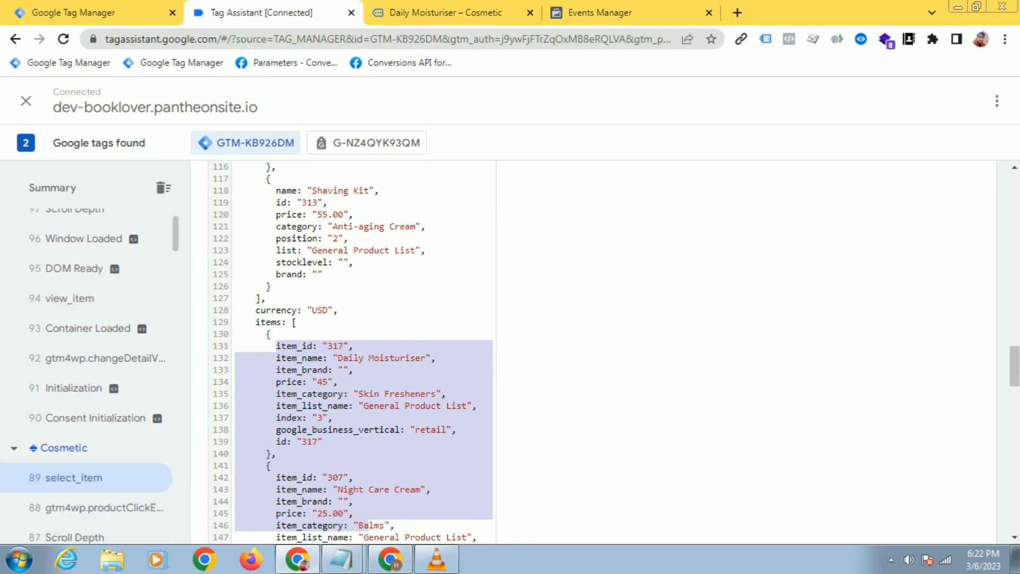
Open the triggers list in Tag Manager and recheck the select_item event name in Tag Assistant
click(79, 13)
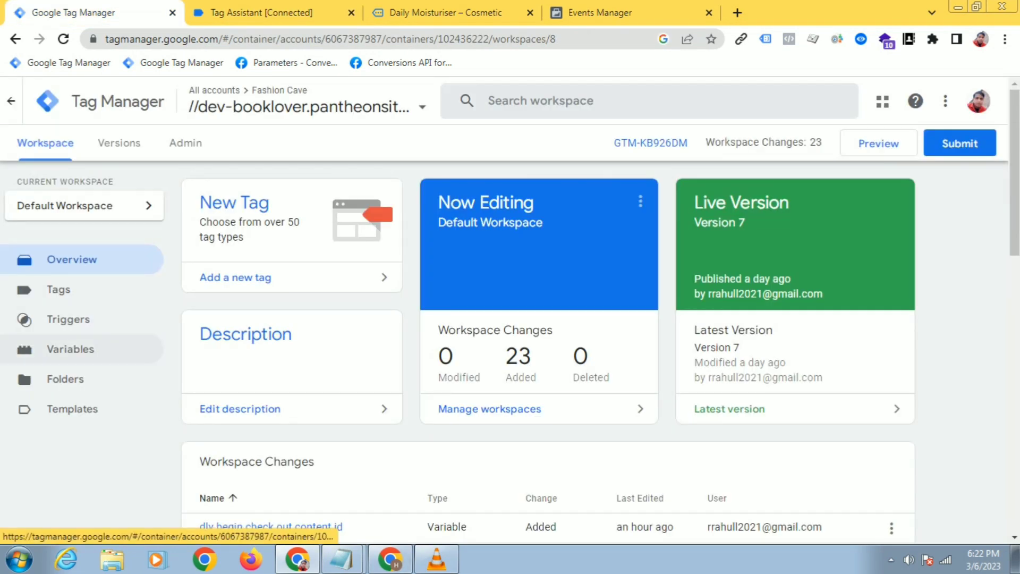
click(68, 319)
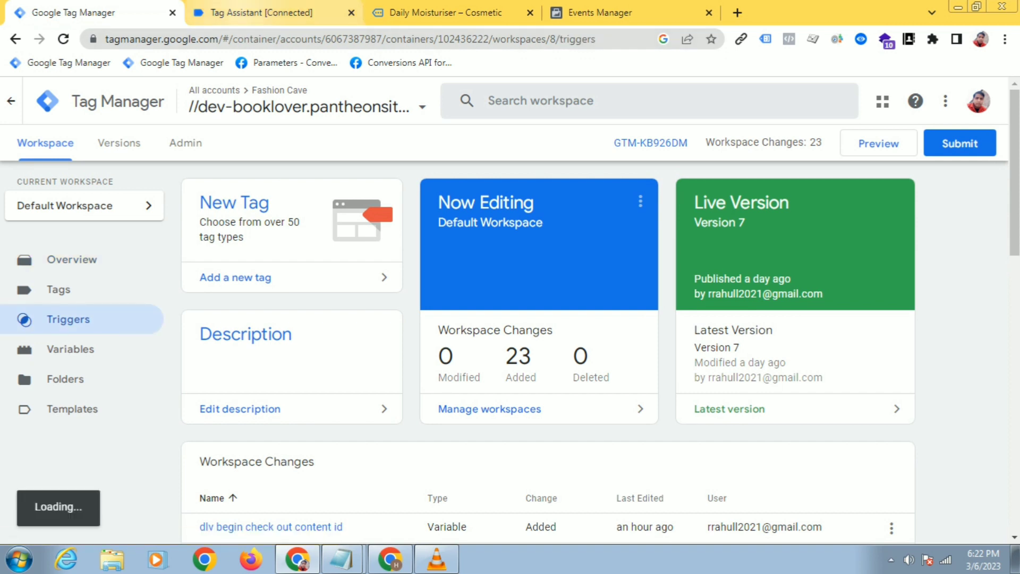
click(255, 12)
scroll(87, 448, down, 1)
scroll(351, 340, down, 1)
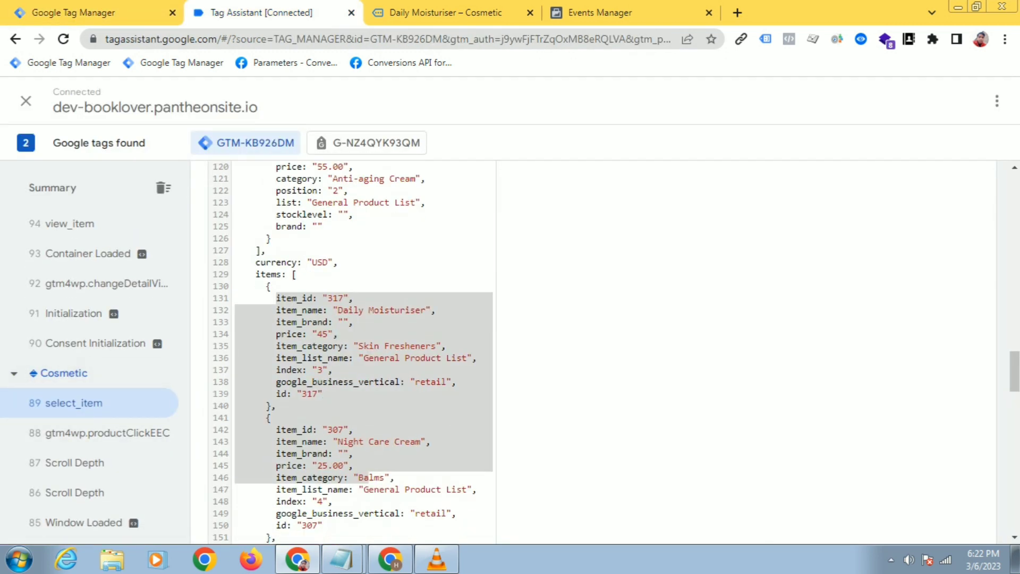
scroll(351, 340, up, 13)
scroll(351, 340, up, 10)
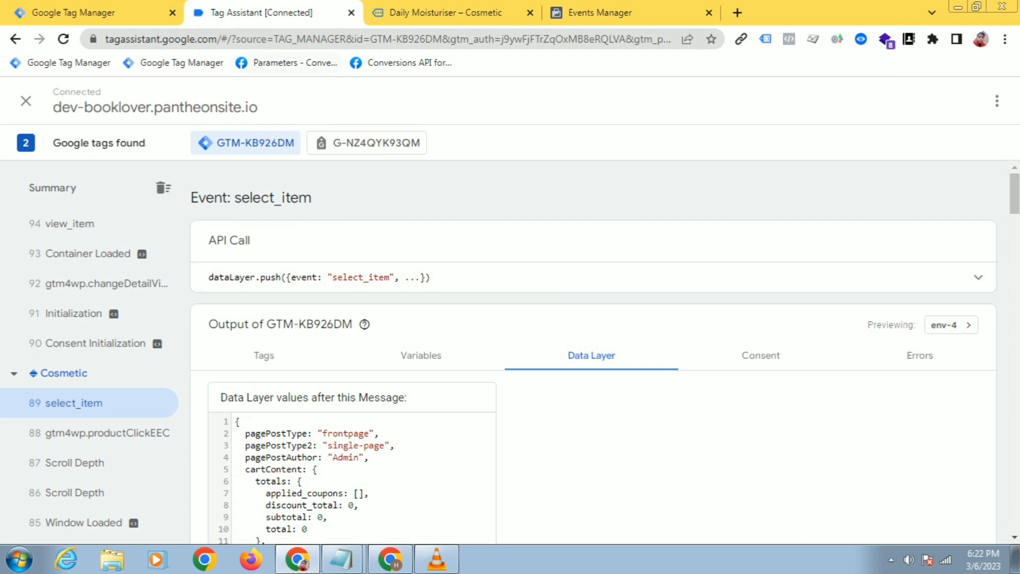
Create a new trigger in Tag Manager and name it "fb select item Trigger"
click(80, 13)
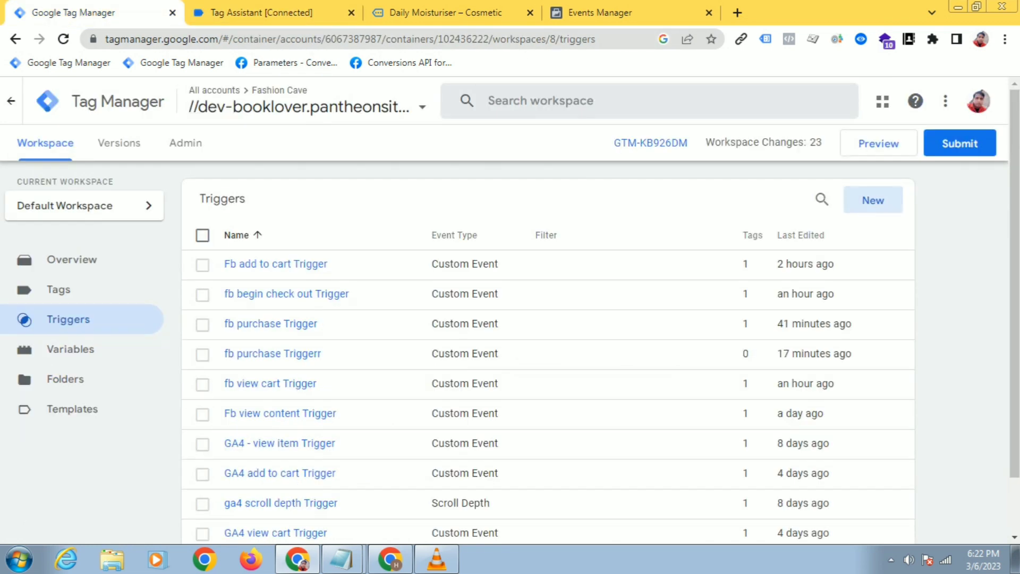
click(873, 200)
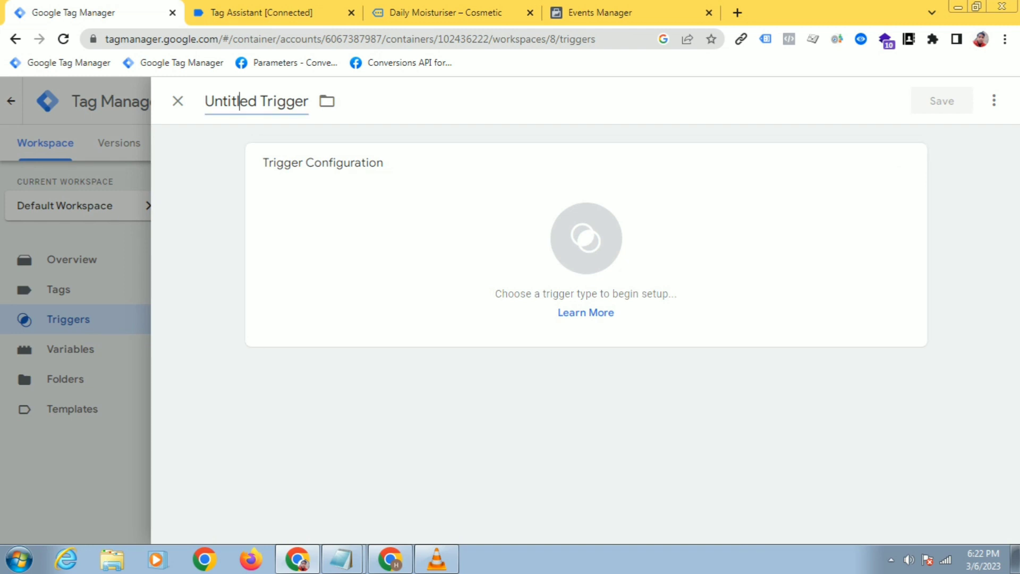
double_click(239, 101)
key(BackSpace)
text(fb )
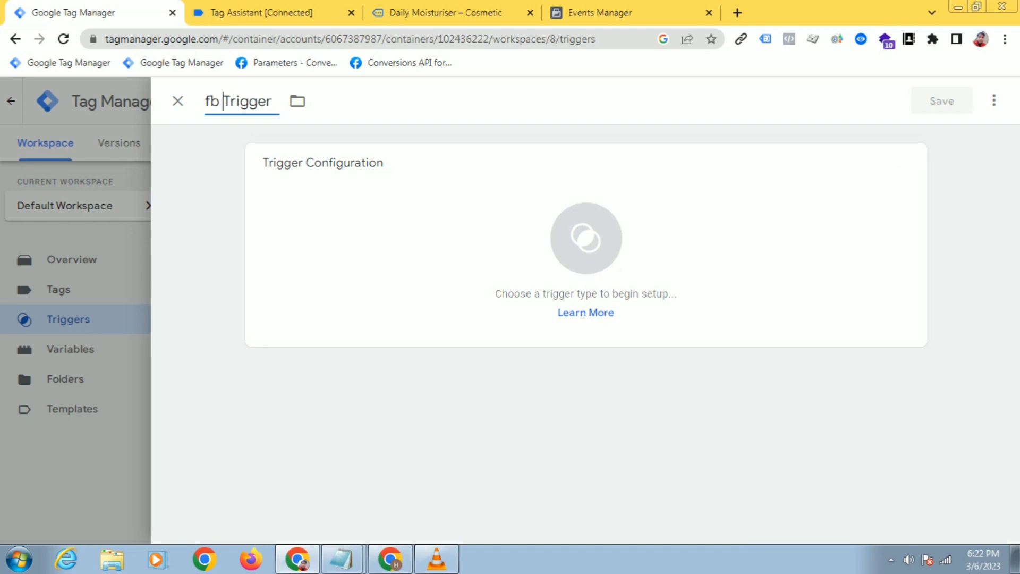
text(selec)
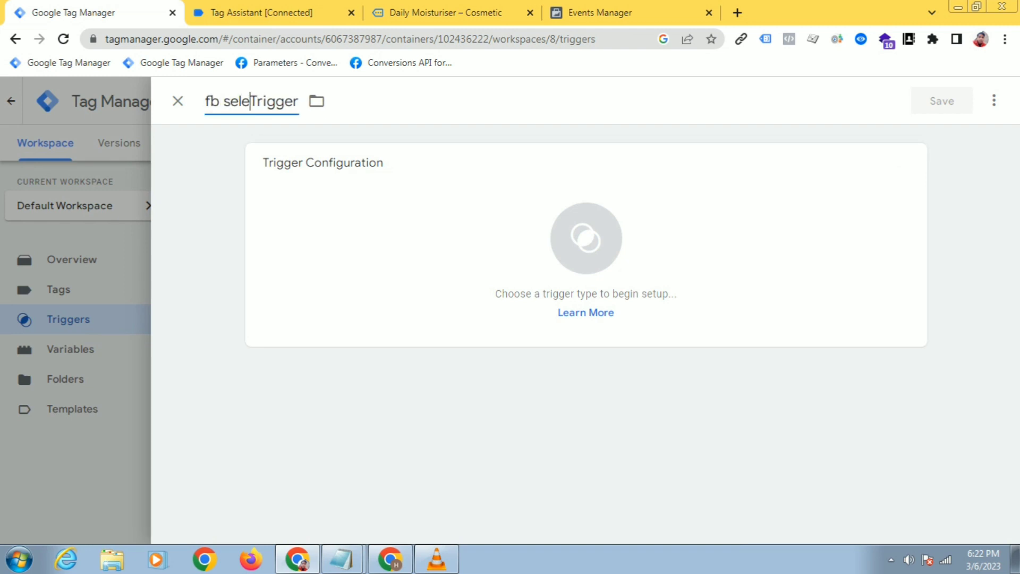
text(t ite)
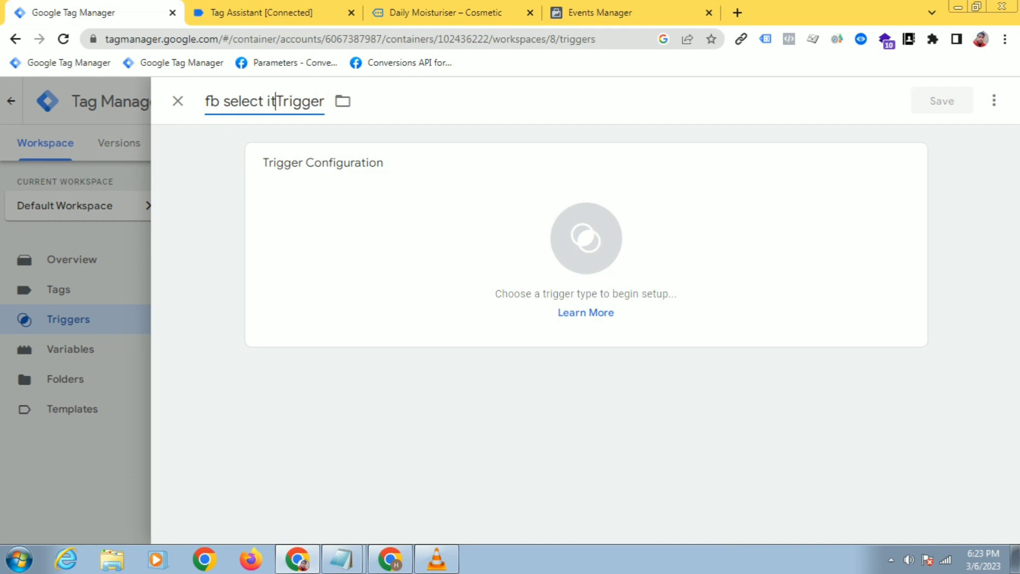
text(m)
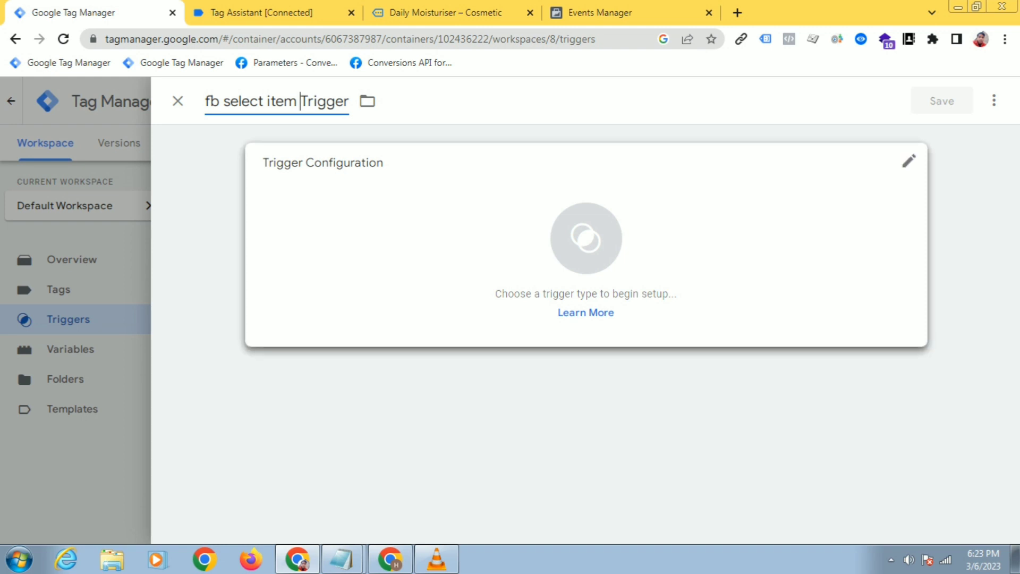
Set the trigger type to Custom Event
click(587, 238)
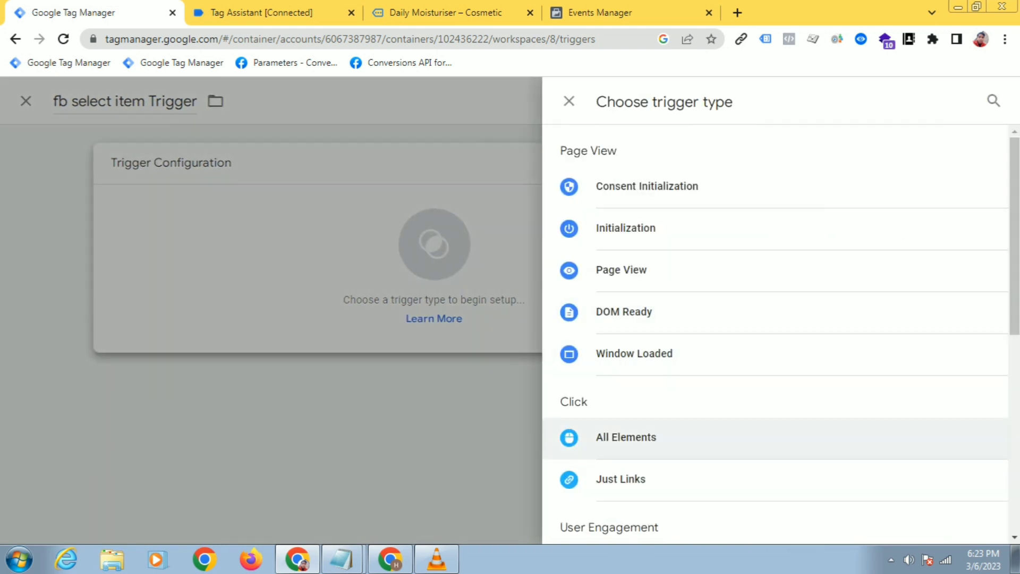
scroll(776, 418, down, 4)
scroll(776, 420, down, 4)
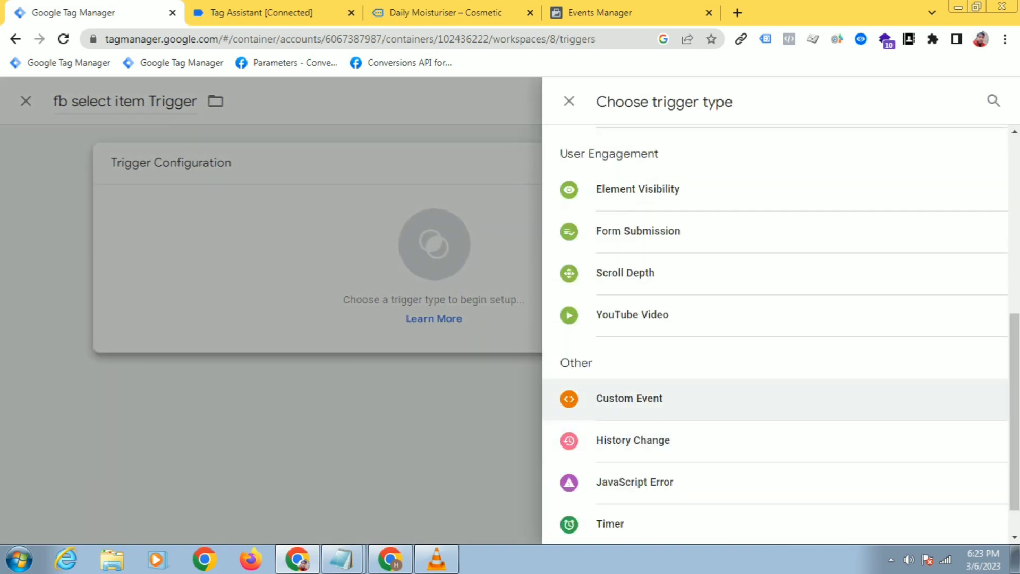
click(638, 396)
Copy the select_item event name from the Tag Assistant API call into the trigger's event name and save the trigger
click(271, 13)
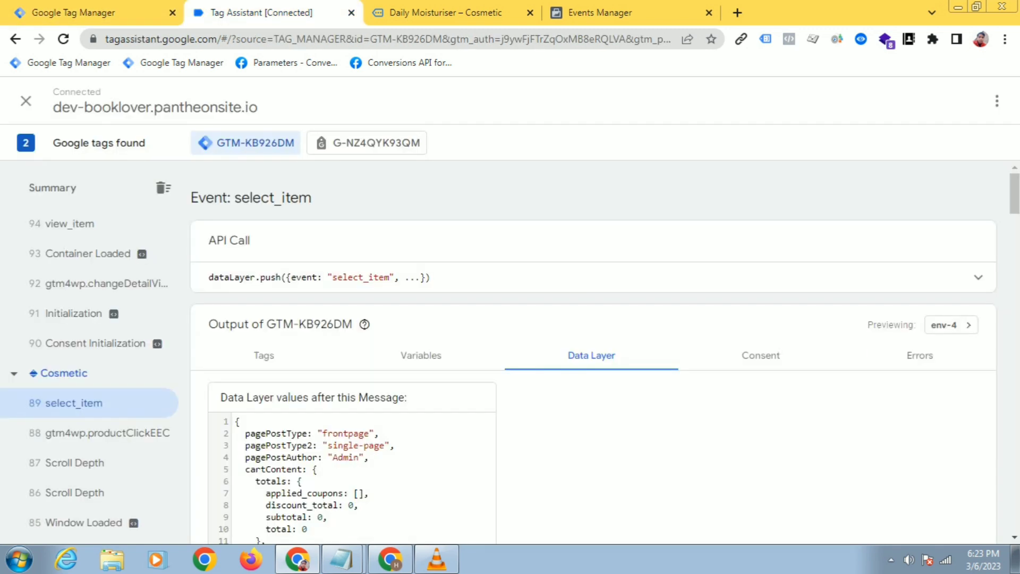
scroll(106, 319, up, 3)
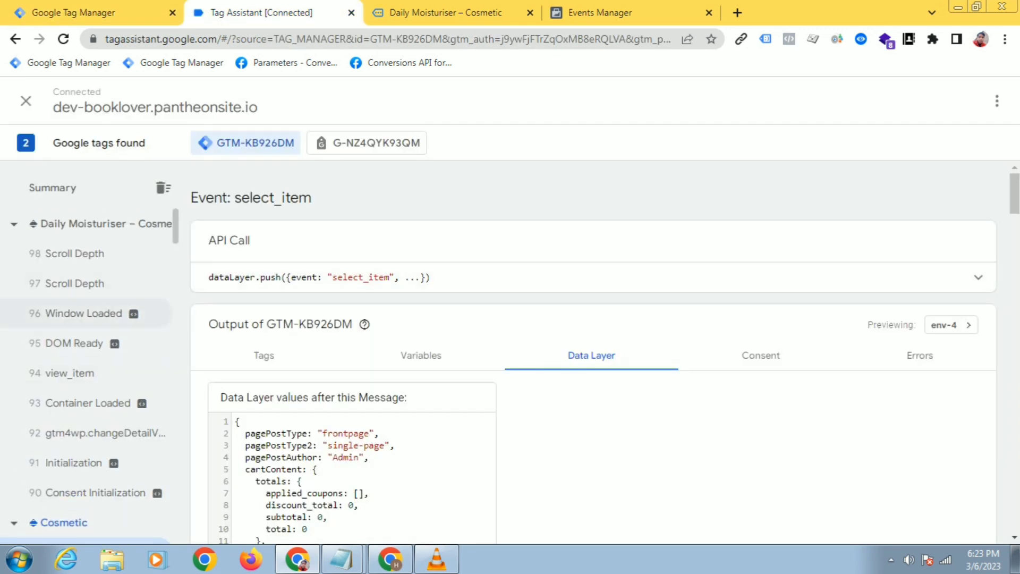
double_click(361, 277)
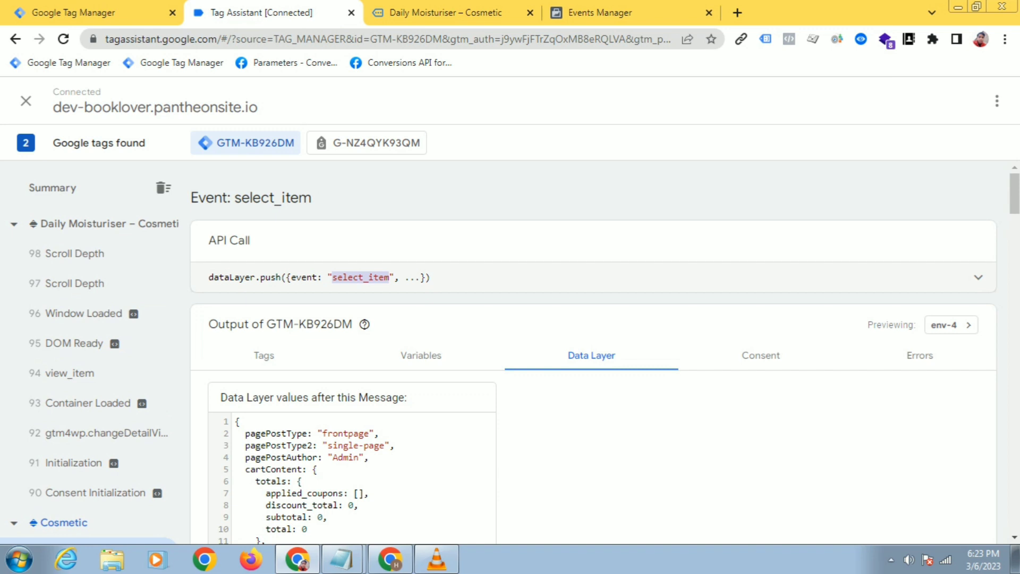
right_click(360, 277)
click(387, 288)
click(85, 13)
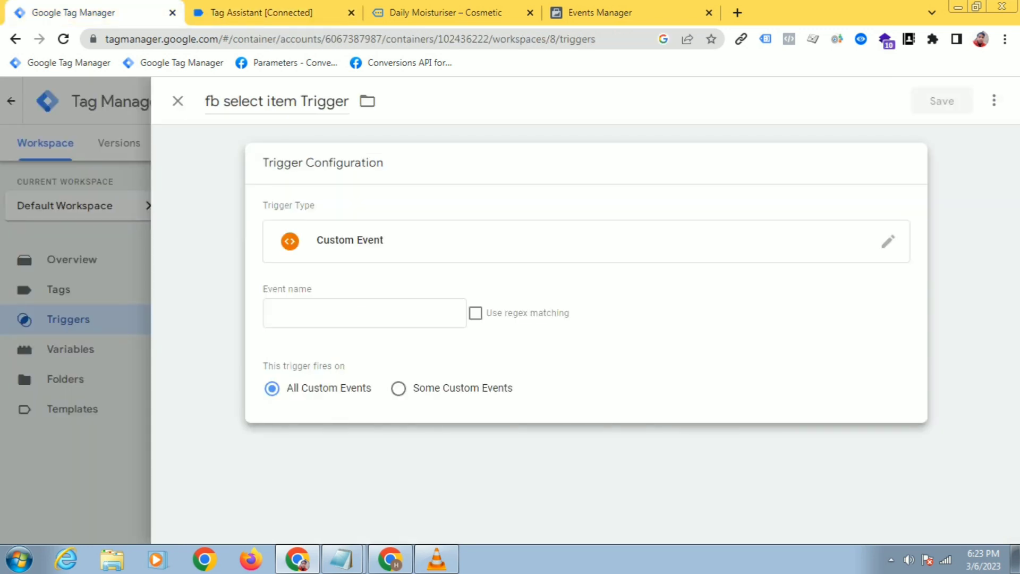
click(335, 314)
right_click(330, 315)
click(365, 405)
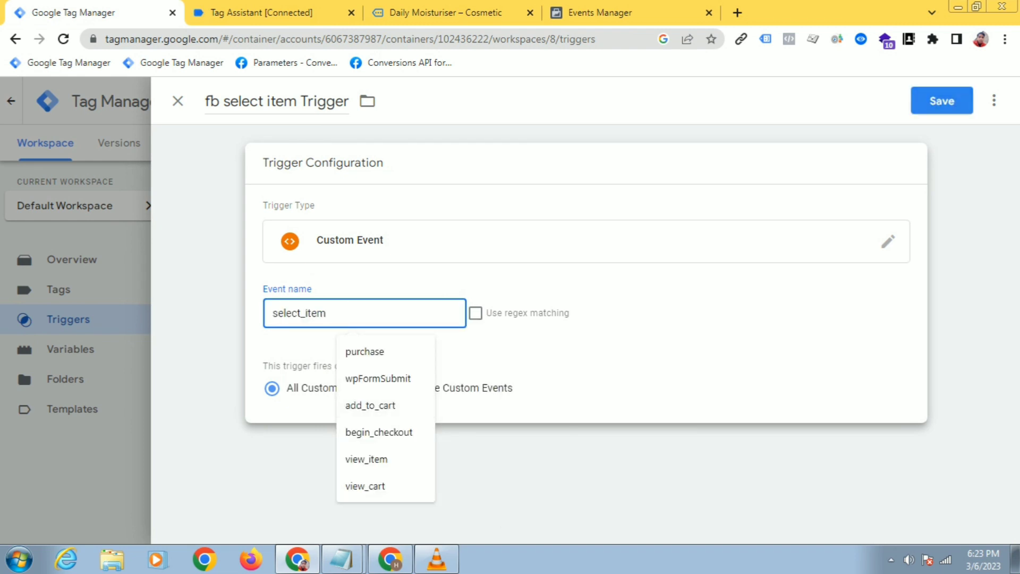
click(943, 100)
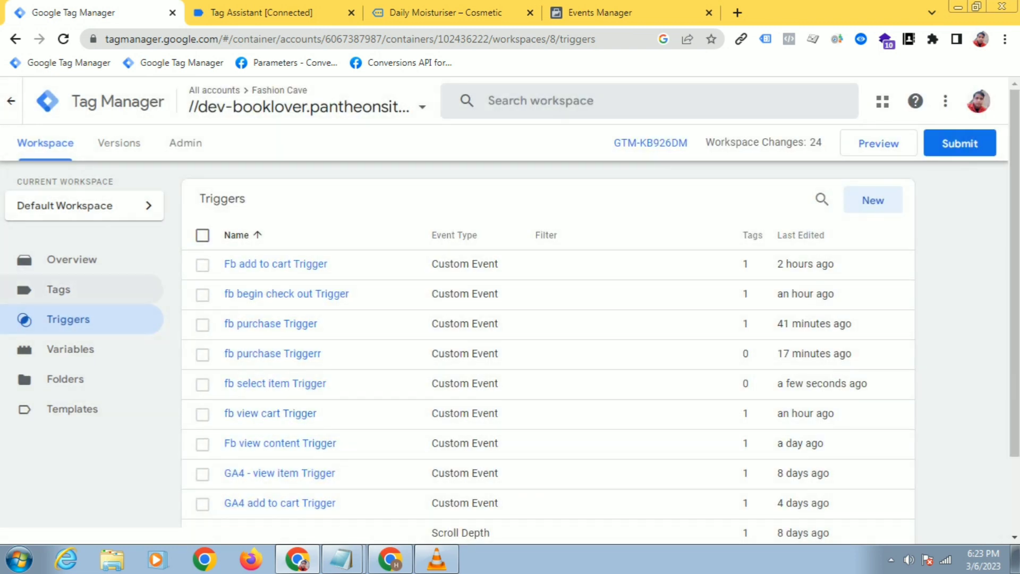
Create a new tag in Tag Manager and name it "fb selet item Tag"
click(58, 289)
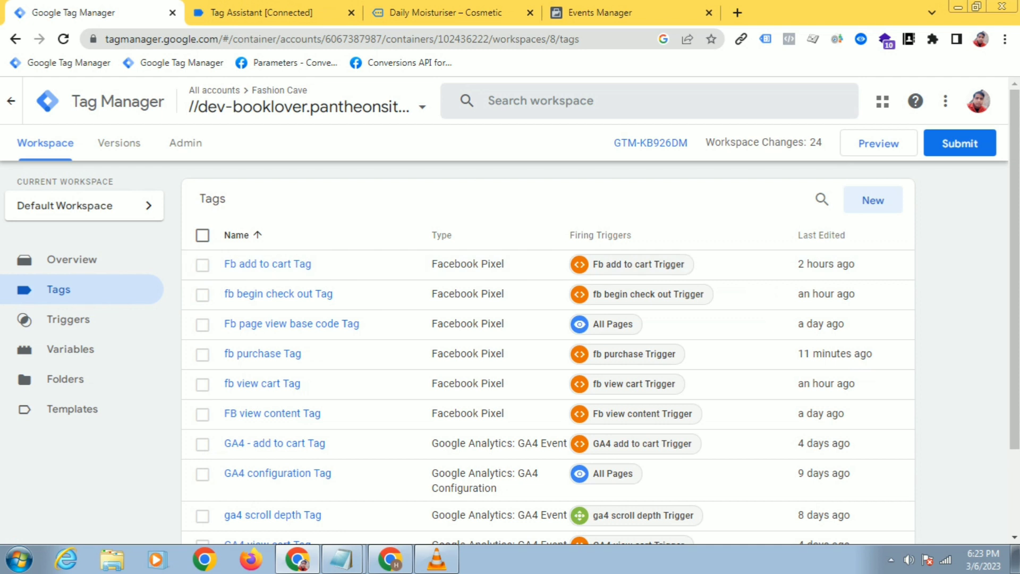
click(873, 200)
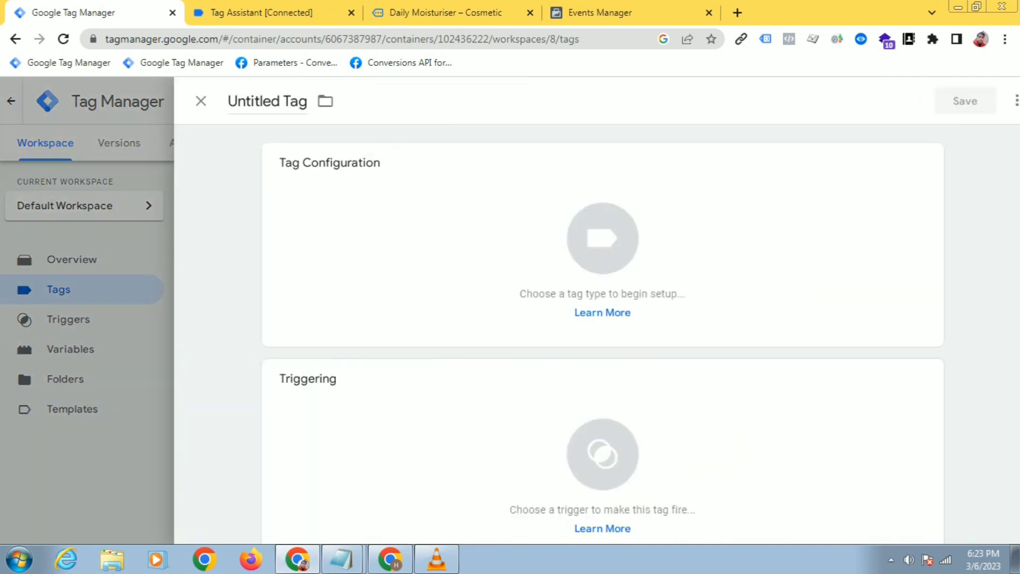
double_click(232, 102)
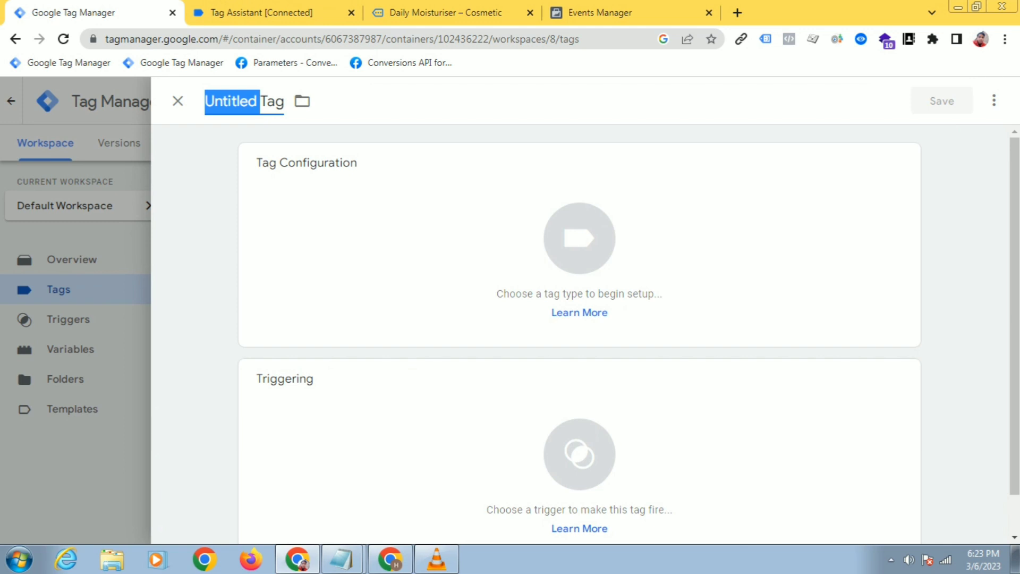
text(f)
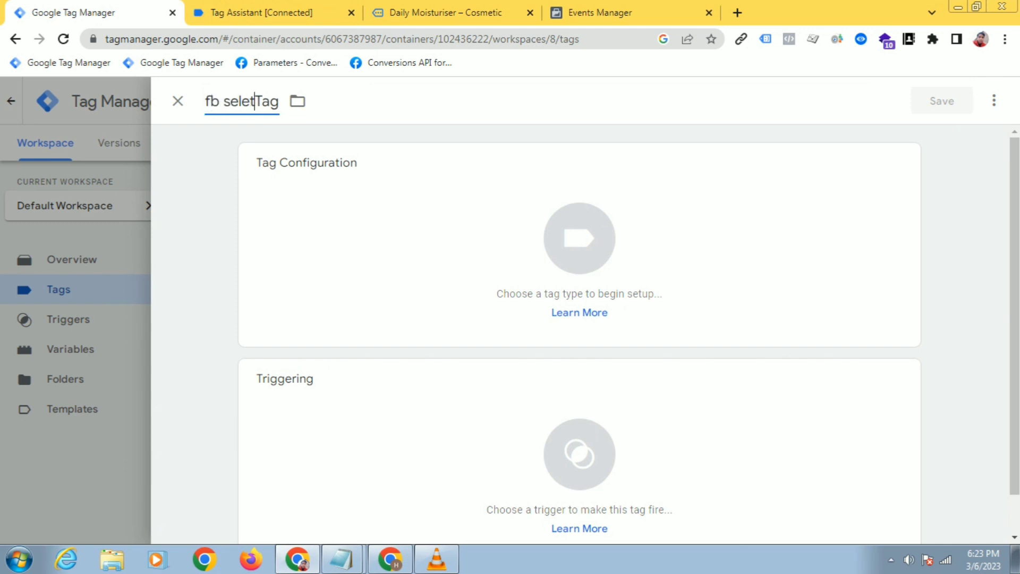
text(b selet item)
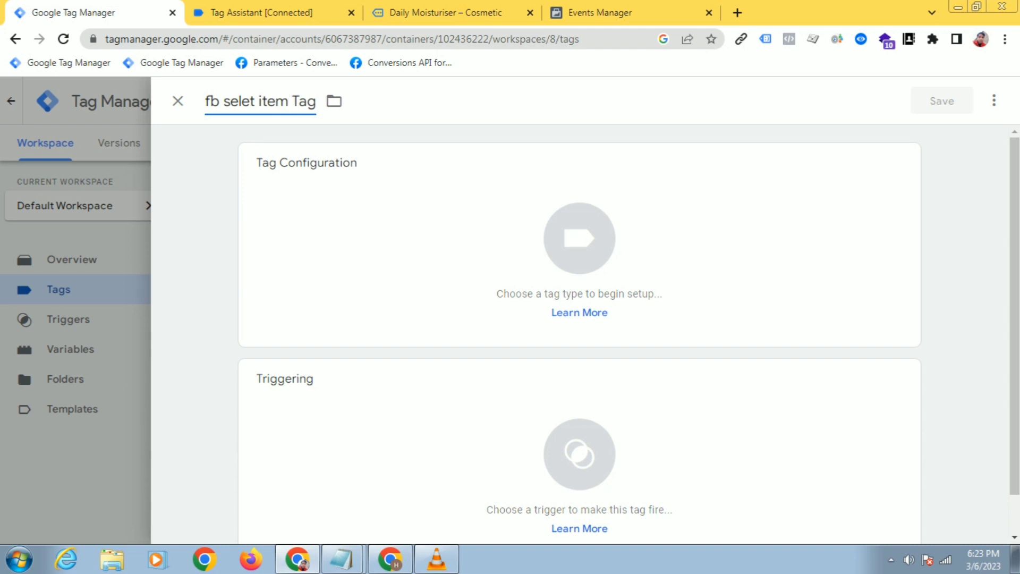
Set the tag type to the Facebook Pixel gallery template
click(579, 245)
scroll(776, 356, down, 10)
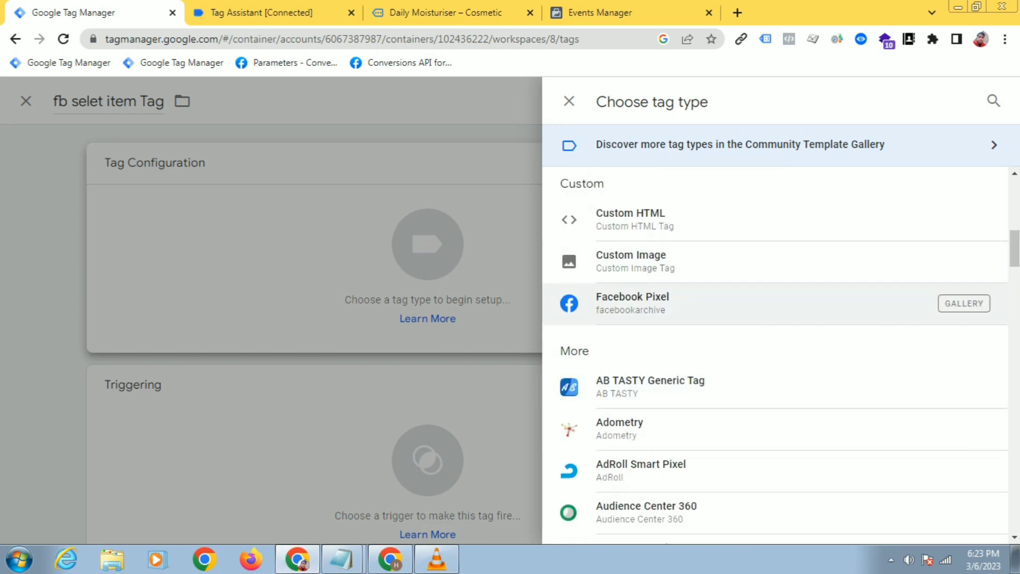
click(633, 303)
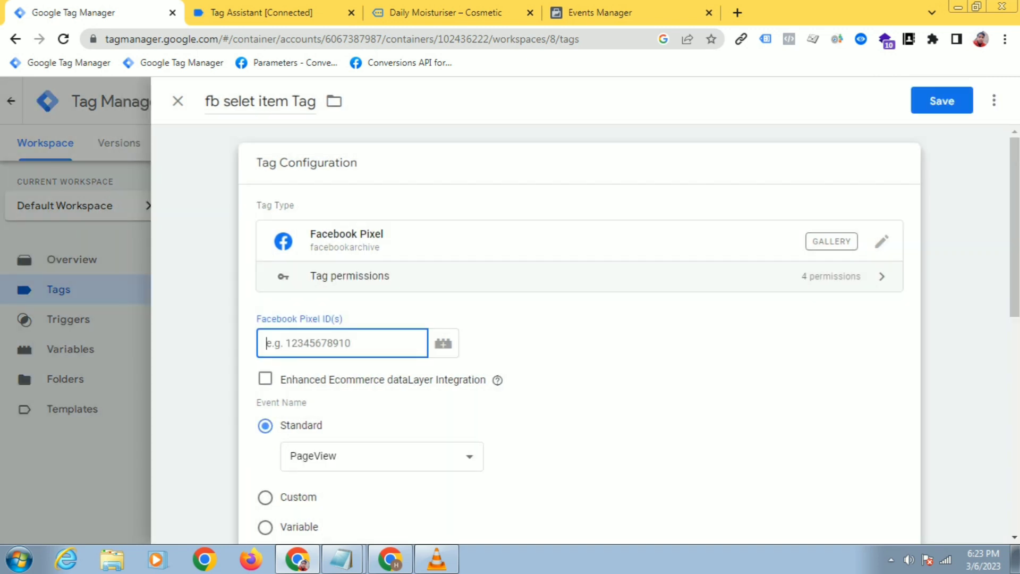
Use the "fb contant variable" constant as the tag's Facebook Pixel ID
click(443, 344)
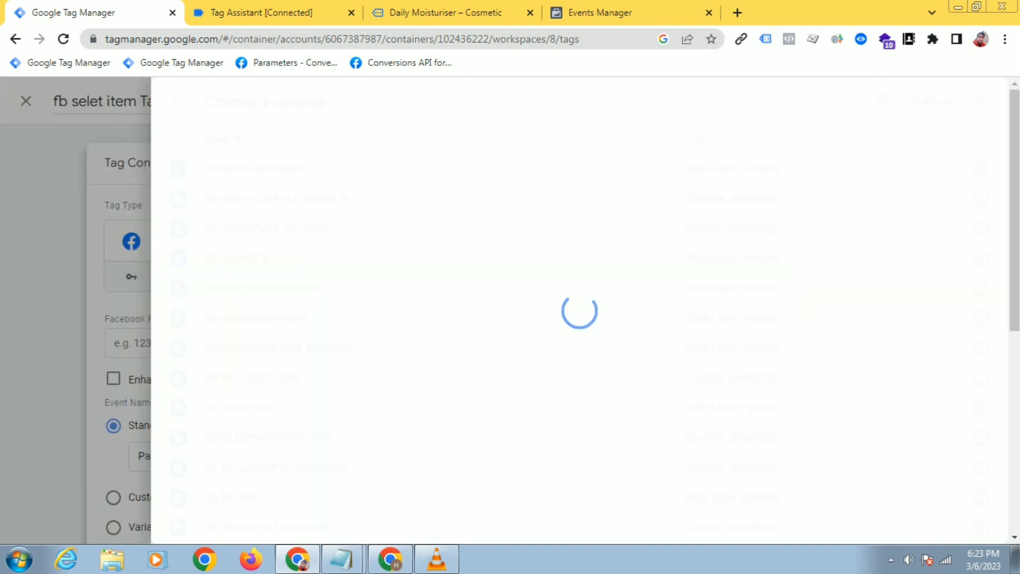
scroll(573, 295, down, 7)
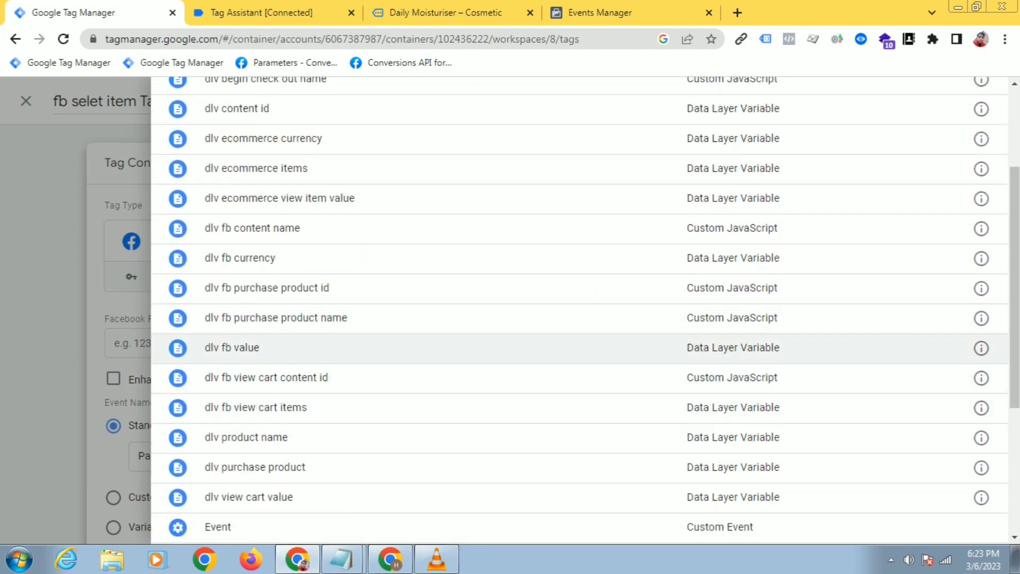
scroll(581, 319, down, 1)
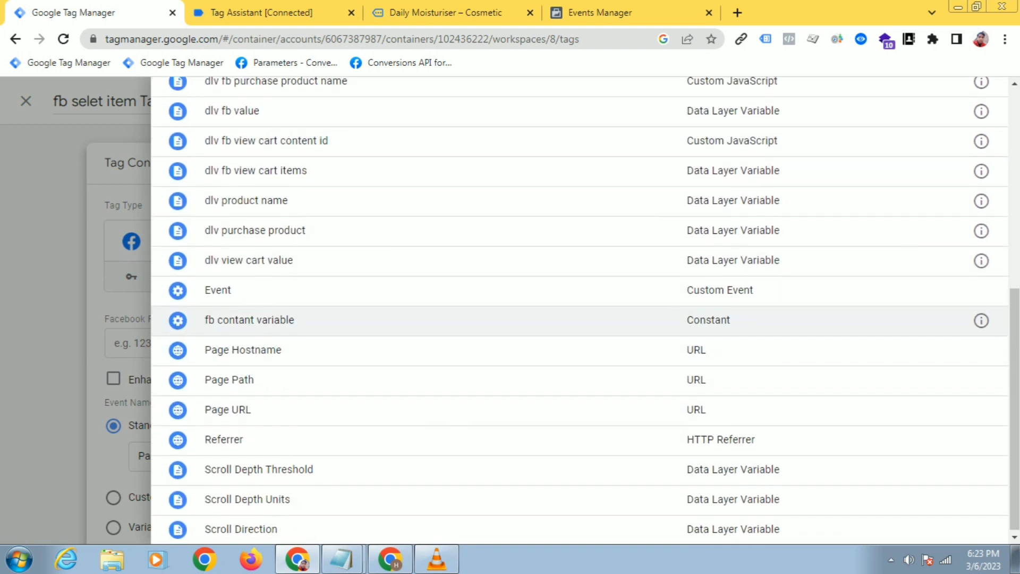
click(581, 319)
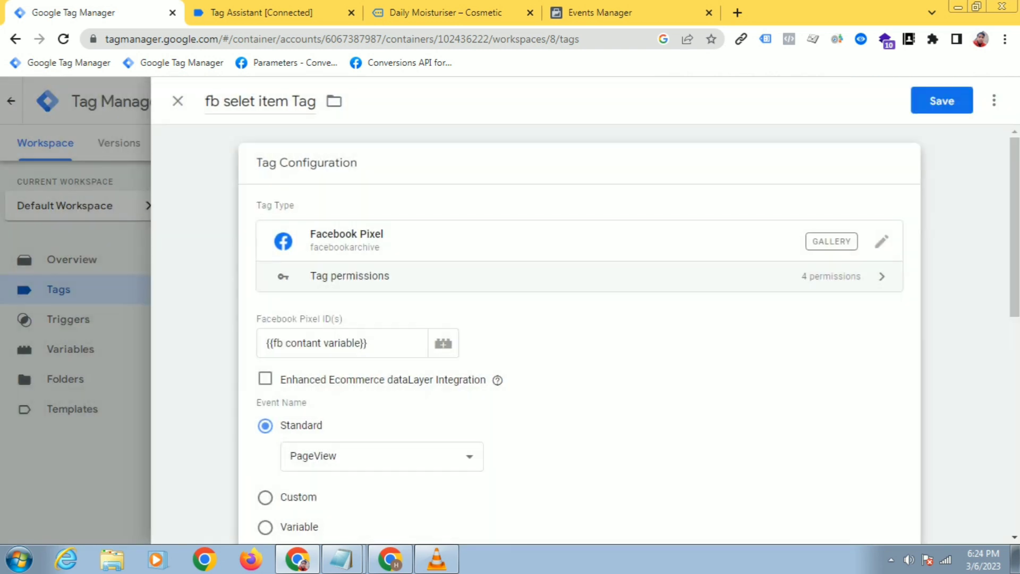
Look through the standard event names, and set the tag's event to a custom one named select_item
click(382, 382)
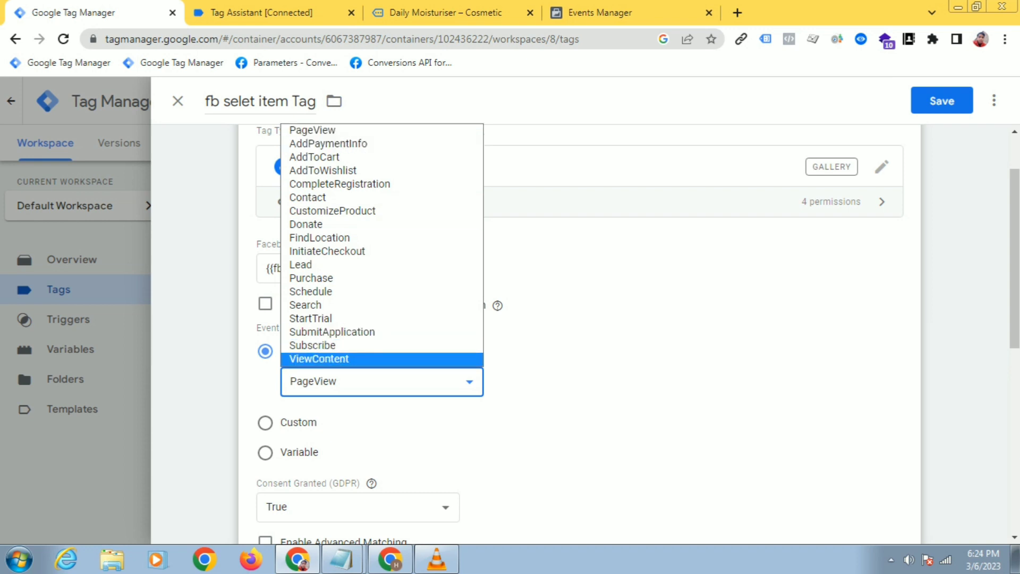
click(595, 345)
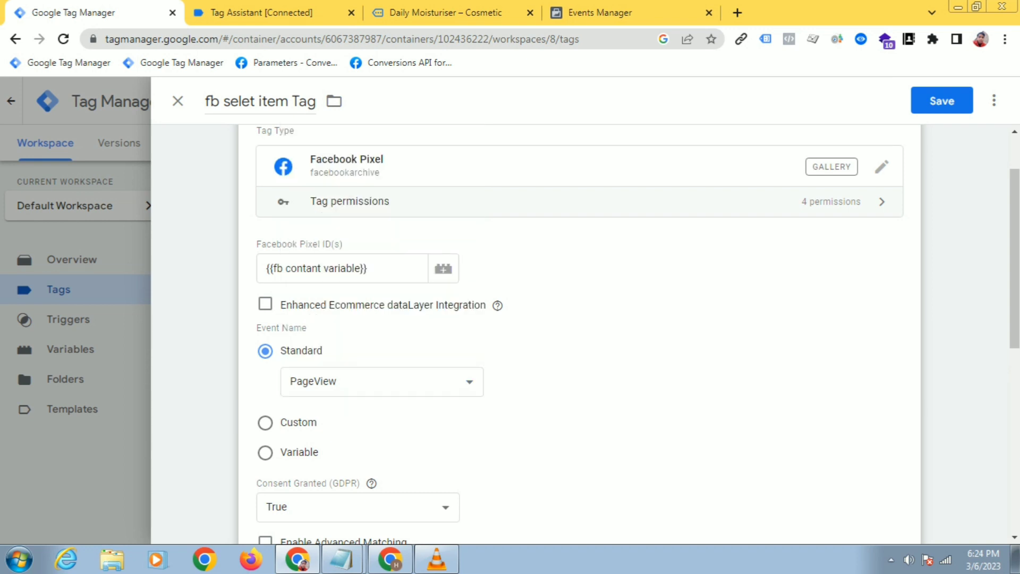
click(265, 423)
scroll(265, 423, down, 3)
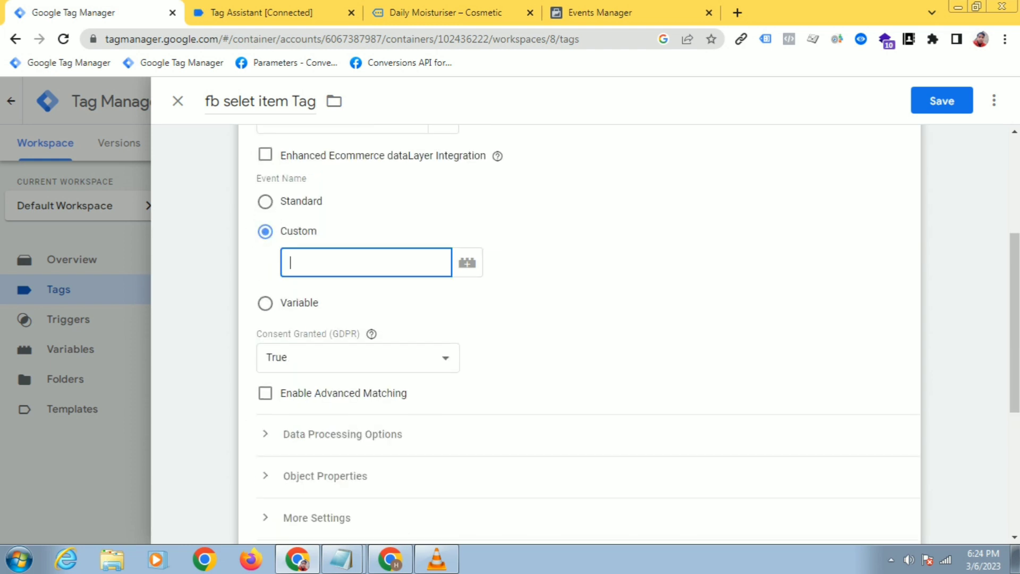
text(ect_item)
Add four empty property rows to the tag's object properties
scroll(579, 335, down, 2)
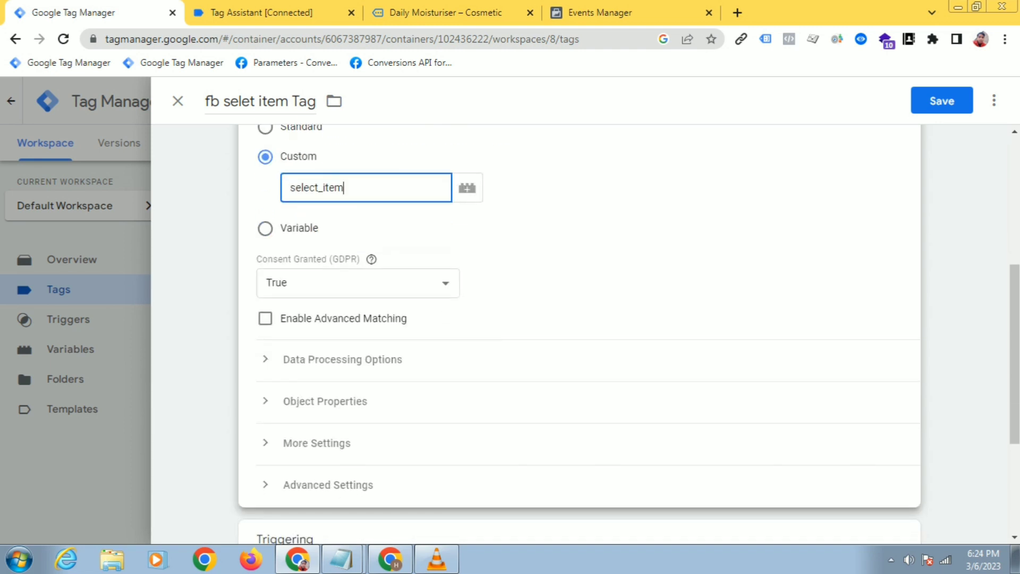
click(324, 401)
scroll(333, 401, down, 2)
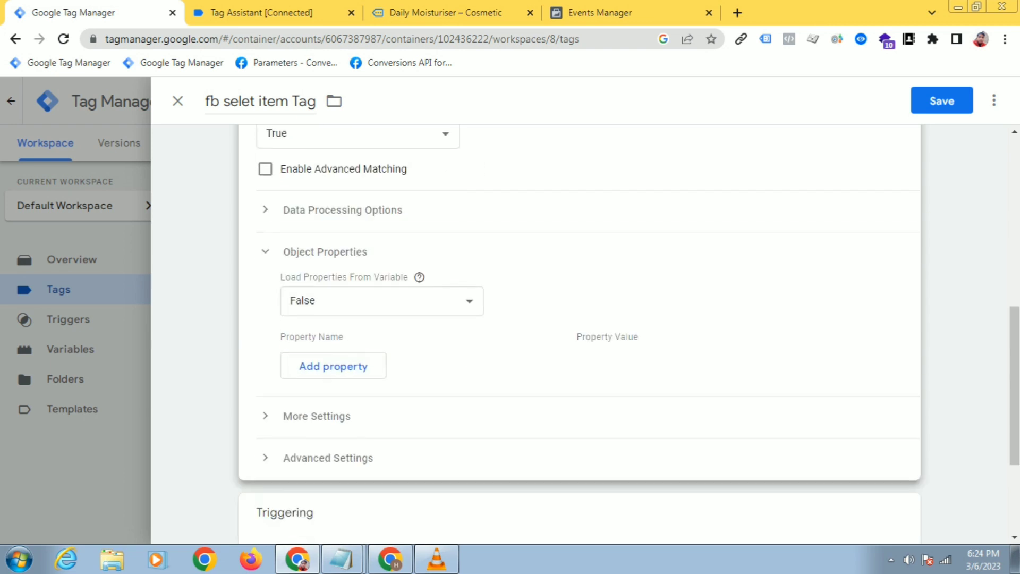
click(333, 366)
click(333, 402)
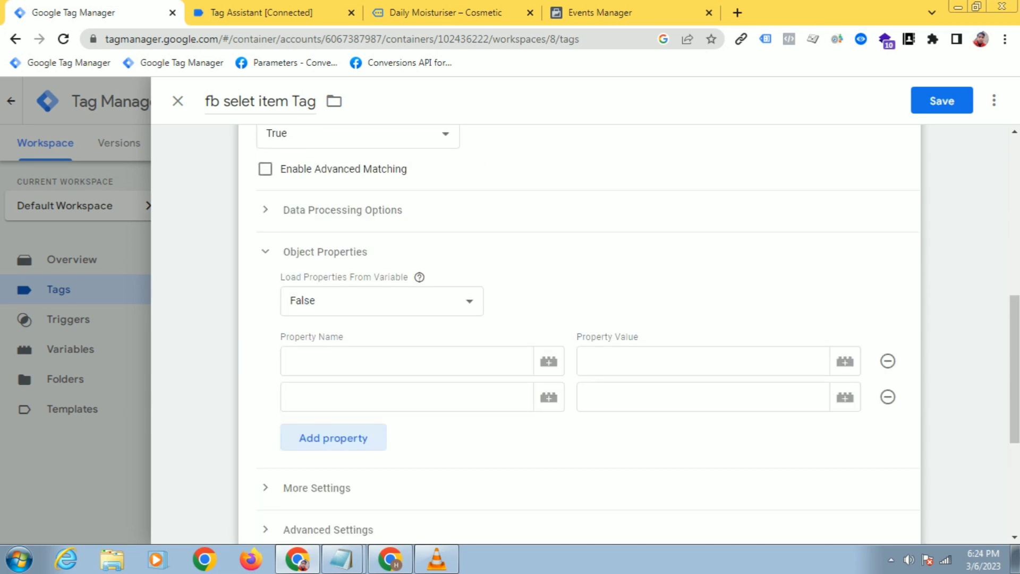
click(334, 438)
click(334, 474)
scroll(333, 473, down, 2)
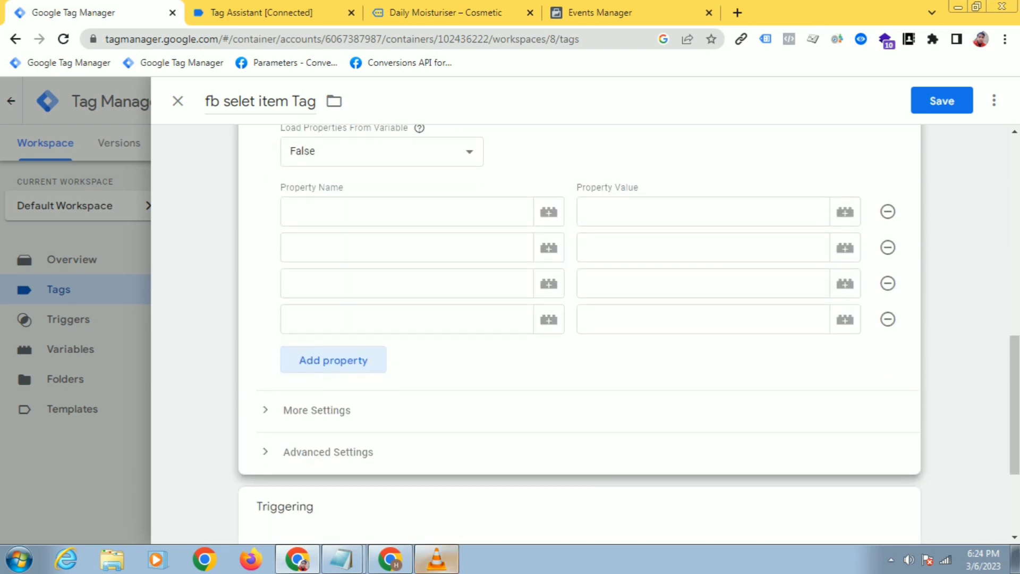
Copy the parameter name "value" from the fb parameter Notepad file into the first property name
mouse_move(341, 559)
click(340, 500)
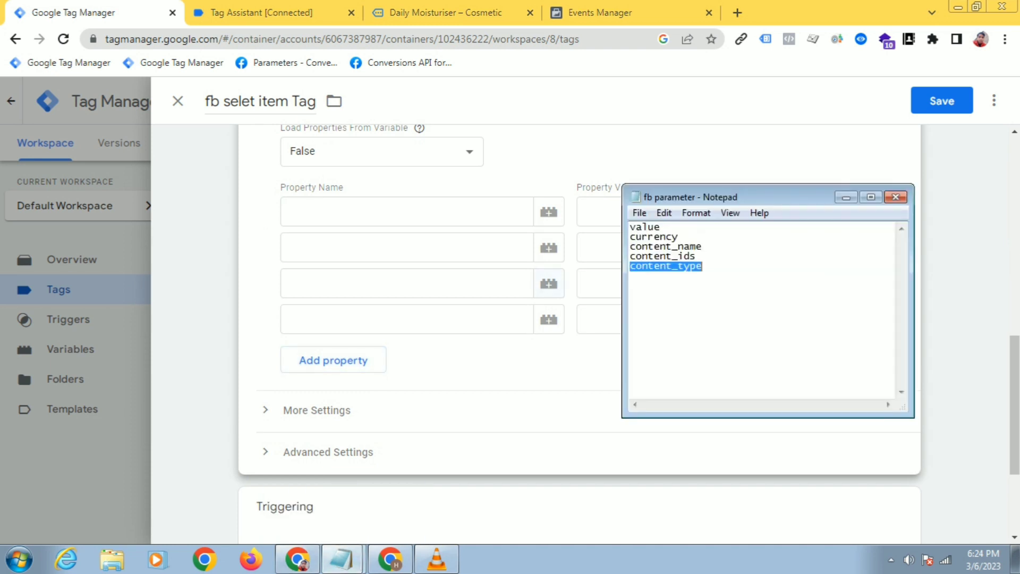
double_click(645, 228)
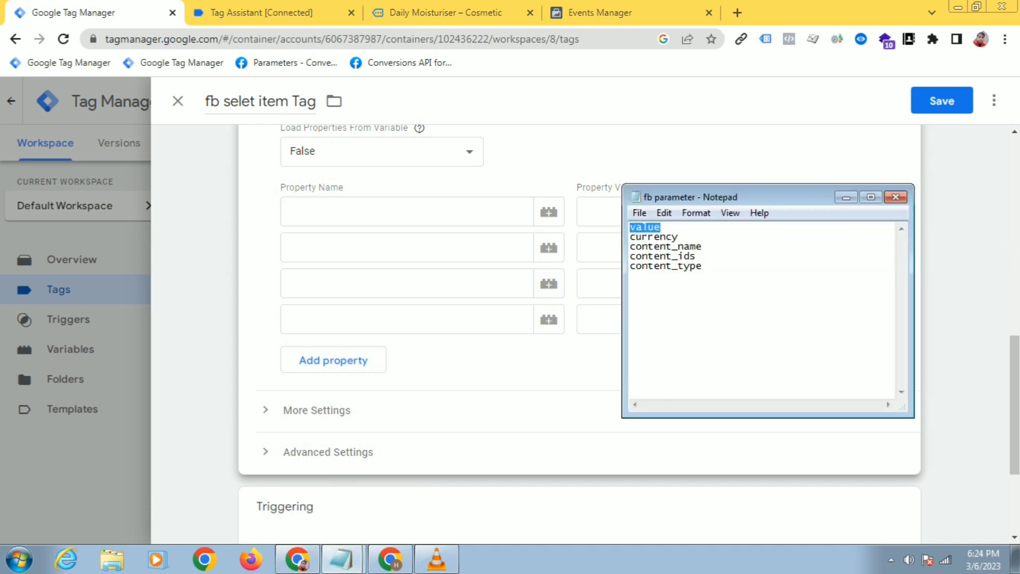
right_click(637, 228)
click(673, 276)
click(407, 212)
right_click(350, 213)
click(388, 305)
Examine the select_item event's data layer values in Tag Assistant, comparing the impressions, items and click product entries
click(260, 12)
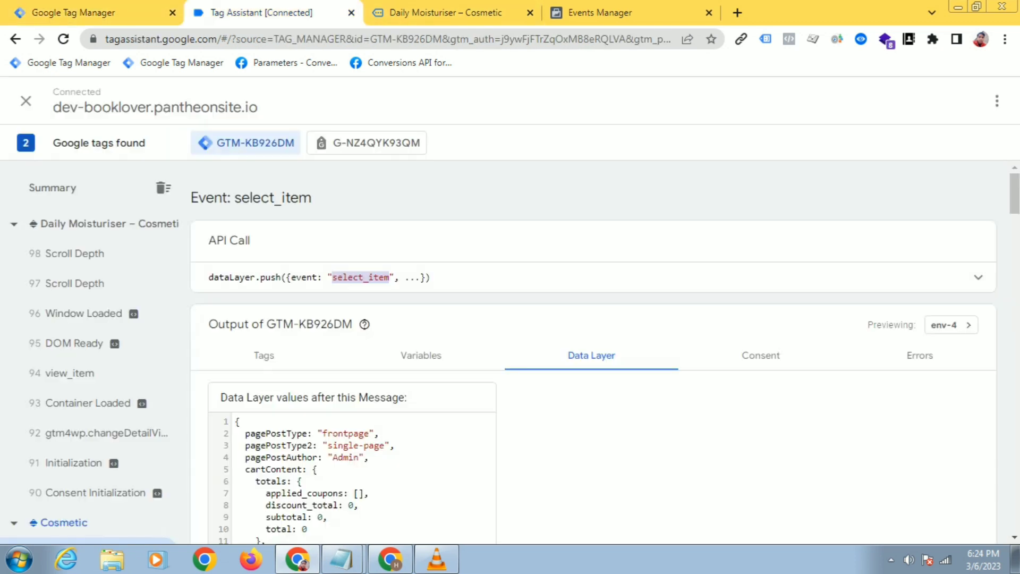
scroll(594, 350, down, 8)
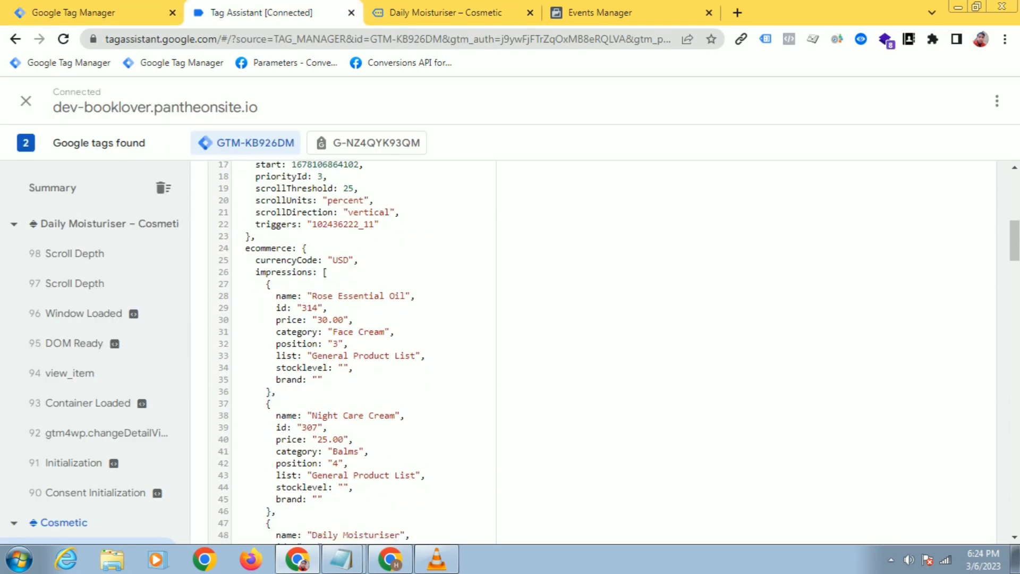
scroll(594, 351, down, 12)
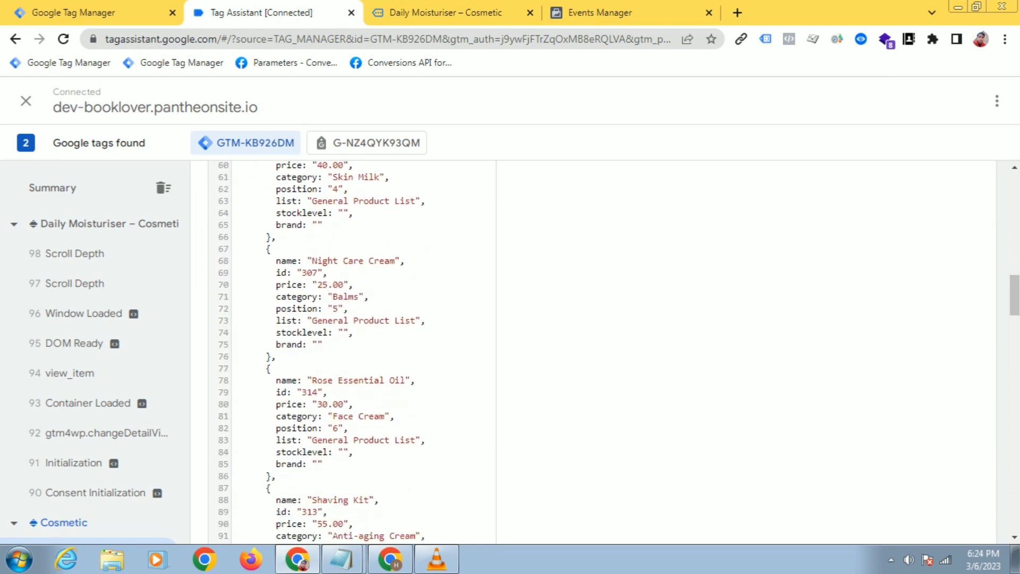
scroll(594, 350, down, 9)
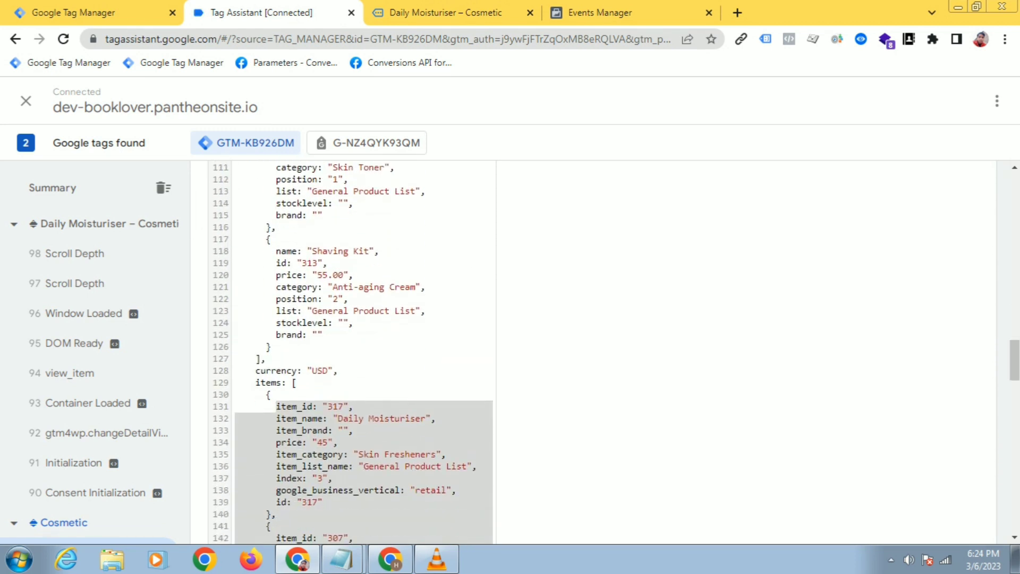
scroll(350, 351, down, 16)
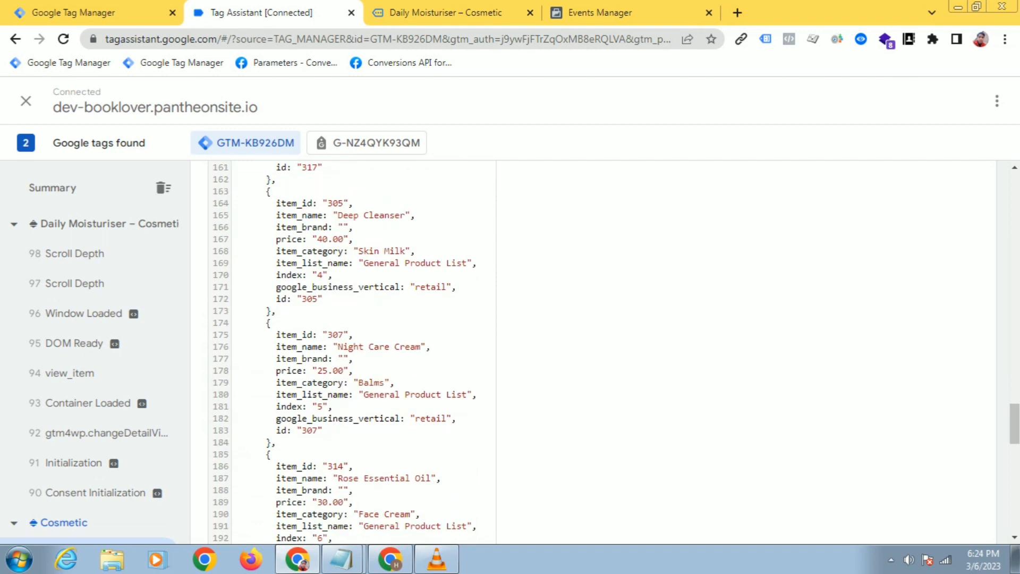
scroll(351, 351, down, 11)
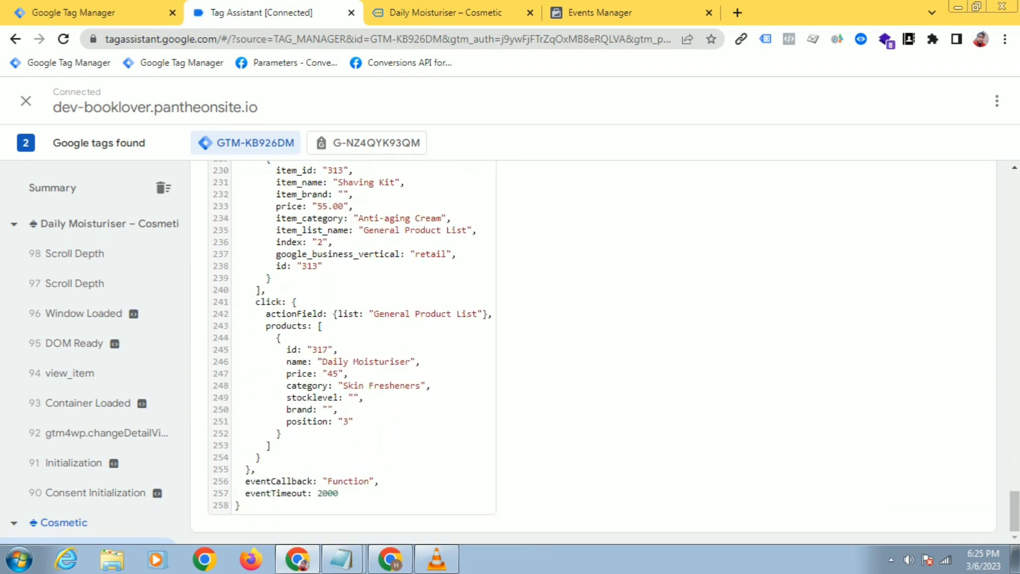
scroll(351, 351, up, 8)
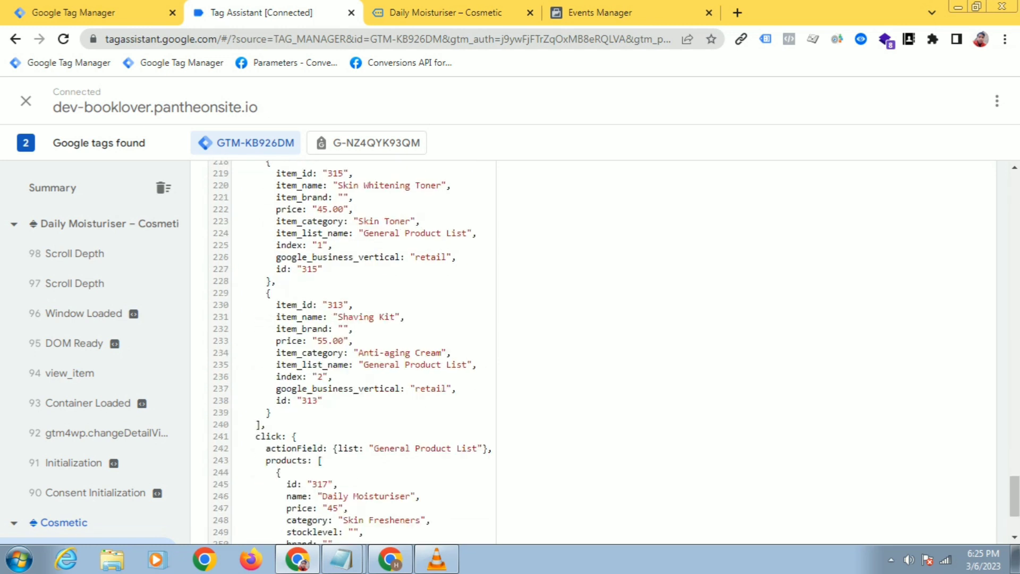
scroll(350, 351, up, 16)
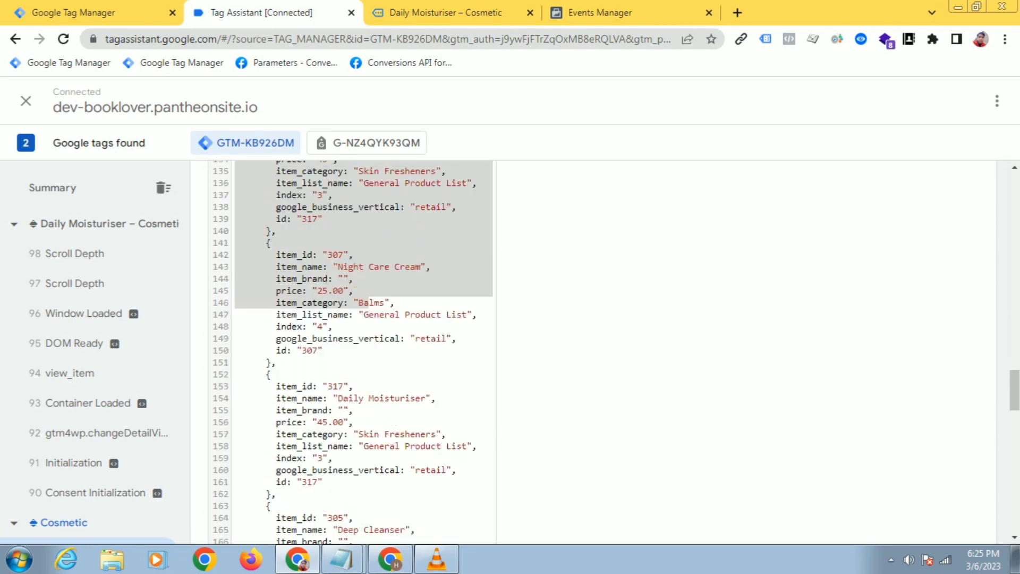
scroll(350, 350, up, 1)
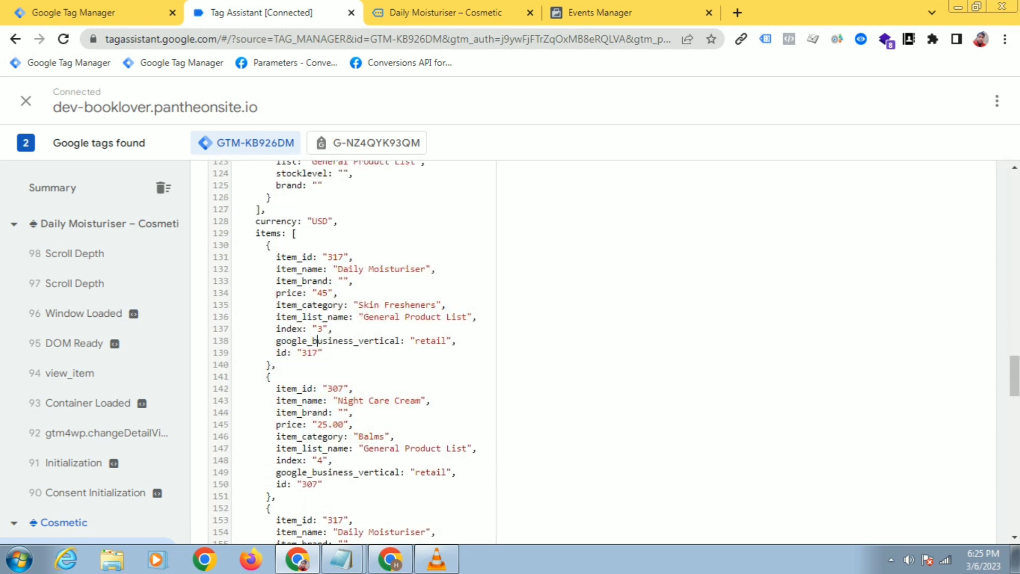
scroll(350, 351, down, 16)
scroll(351, 351, down, 10)
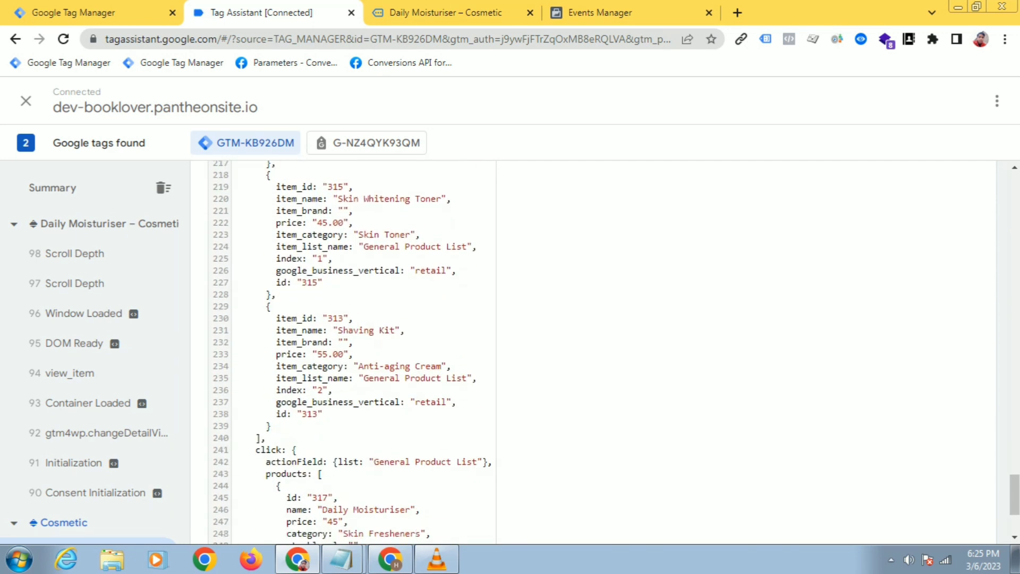
scroll(351, 351, up, 12)
scroll(351, 351, up, 8)
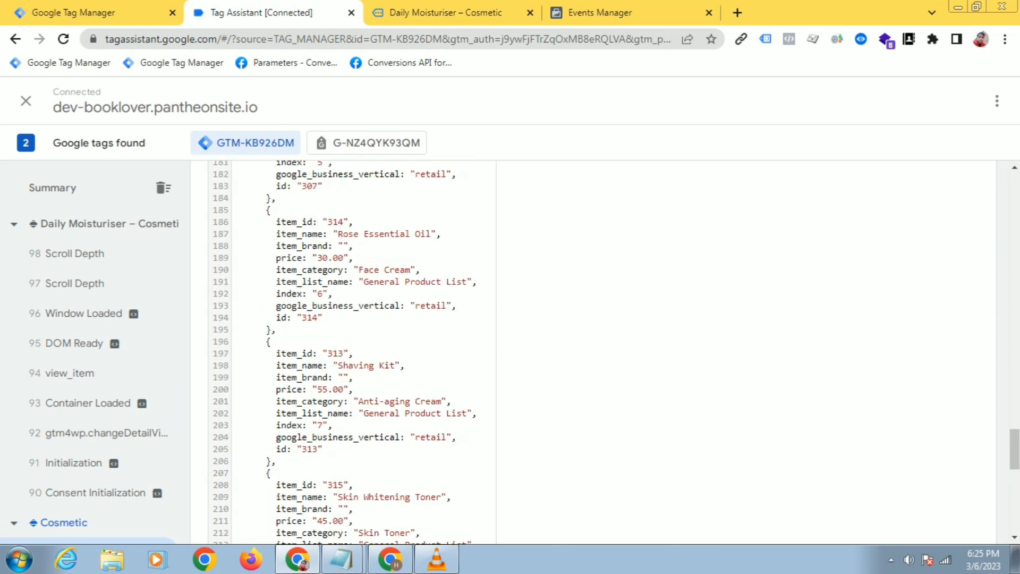
scroll(314, 415, up, 8)
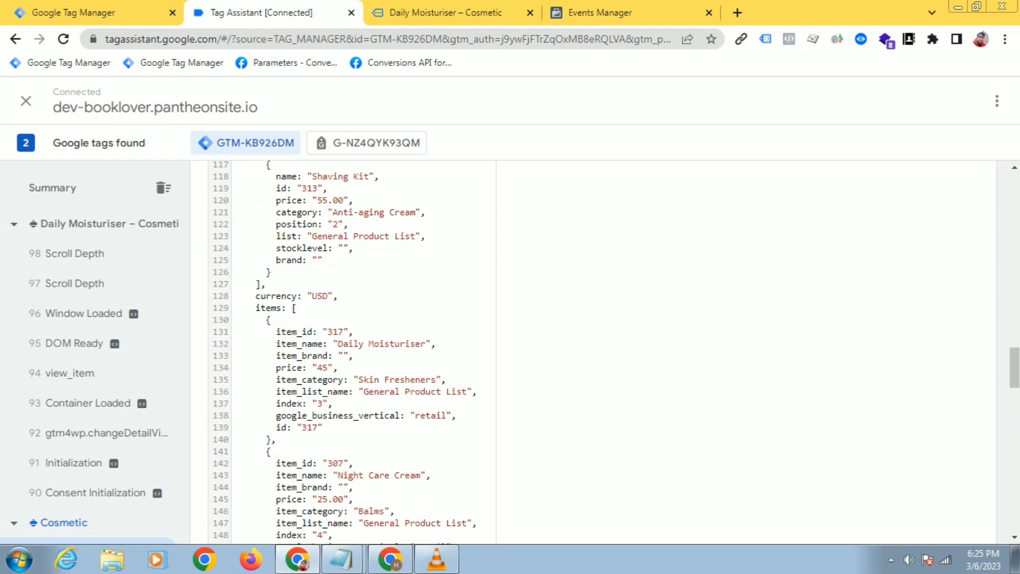
Check the price and item fields of the first entry in the data layer's items array
drag(275, 367, 327, 367)
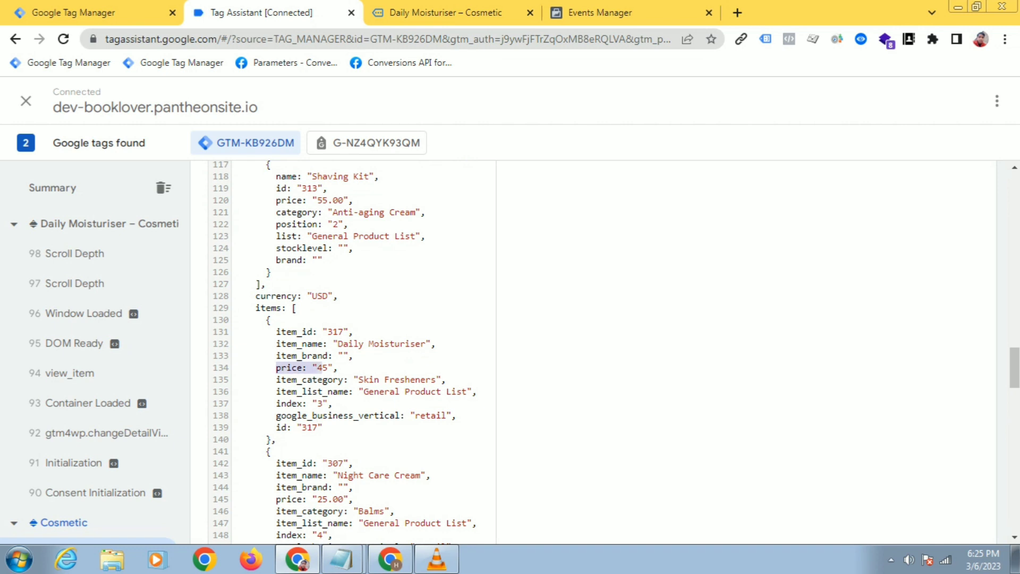
double_click(322, 368)
click(318, 367)
double_click(317, 367)
click(323, 367)
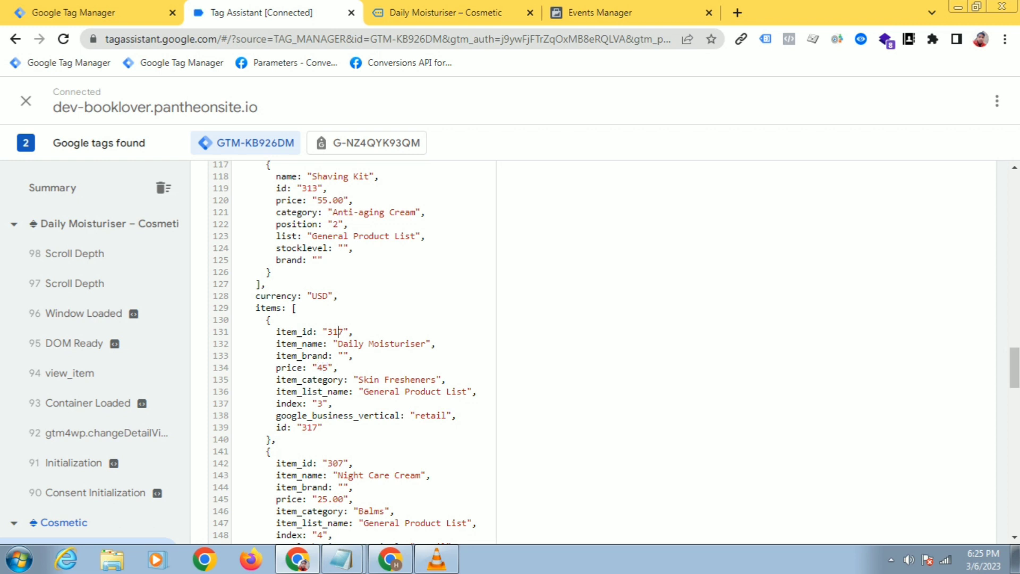
scroll(334, 343, down, 2)
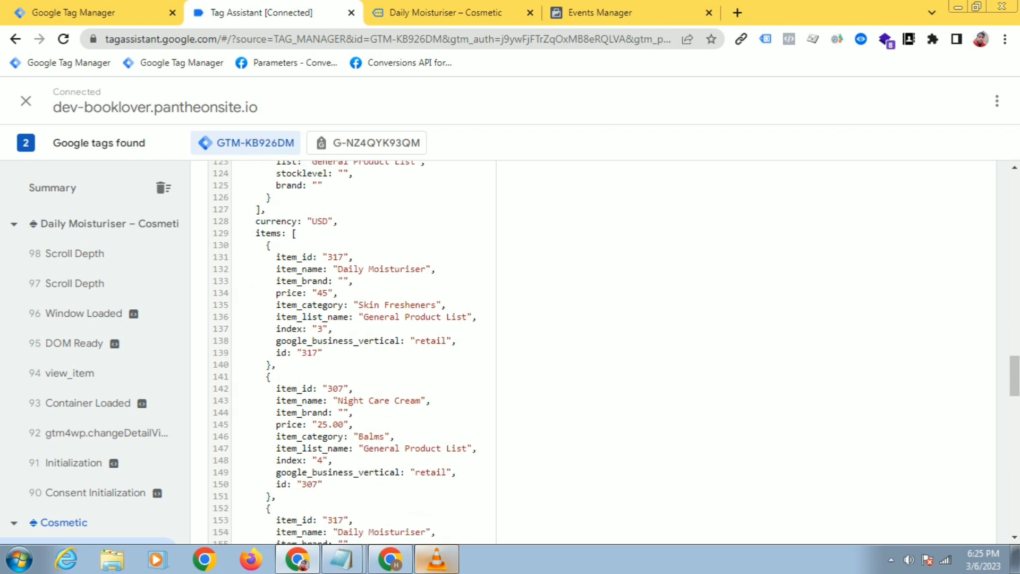
mouse_move(342, 559)
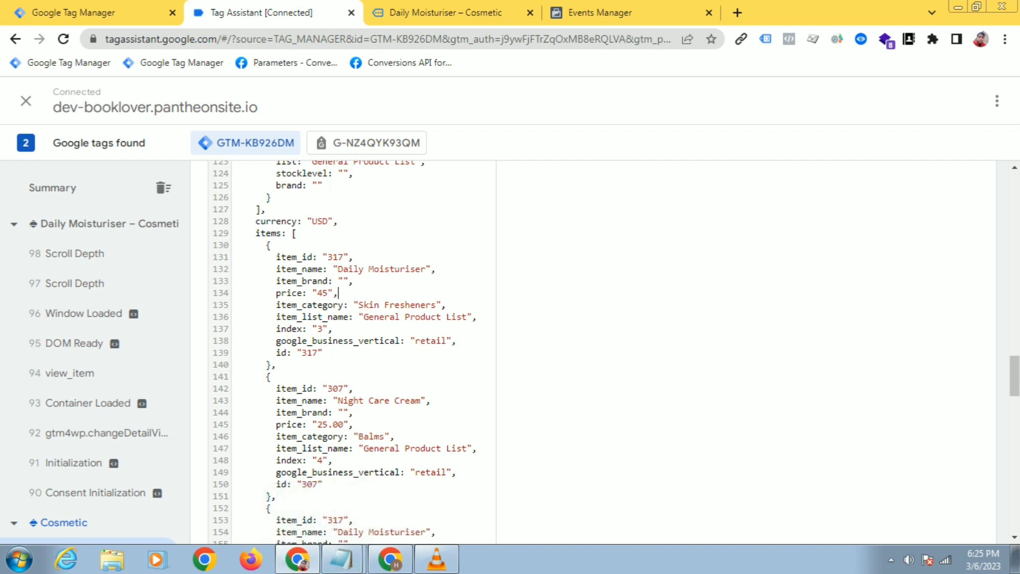
scroll(340, 319, up, 10)
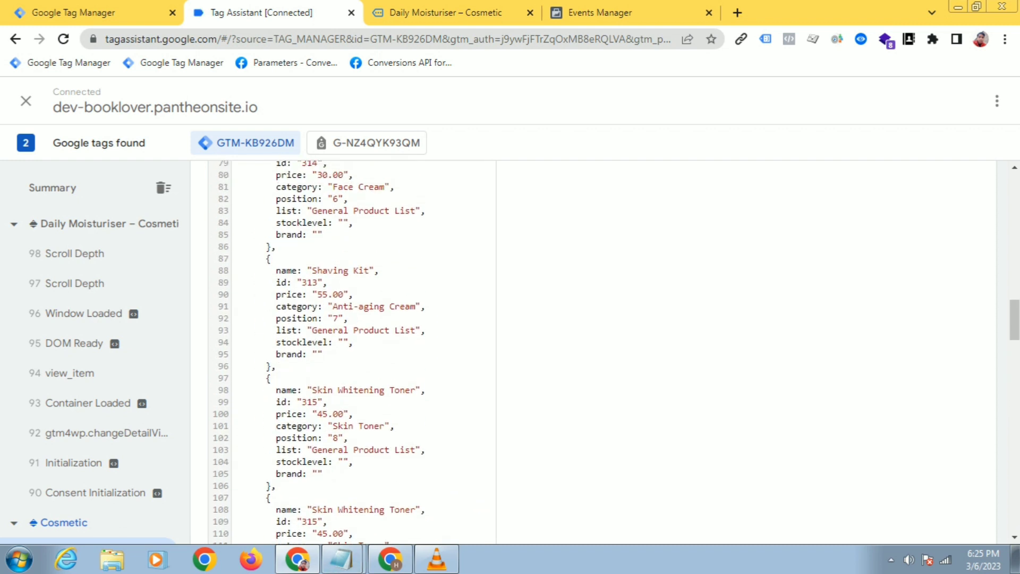
In Tag Manager, start a new variable for the value property's value and name it "fb select item product"
click(74, 13)
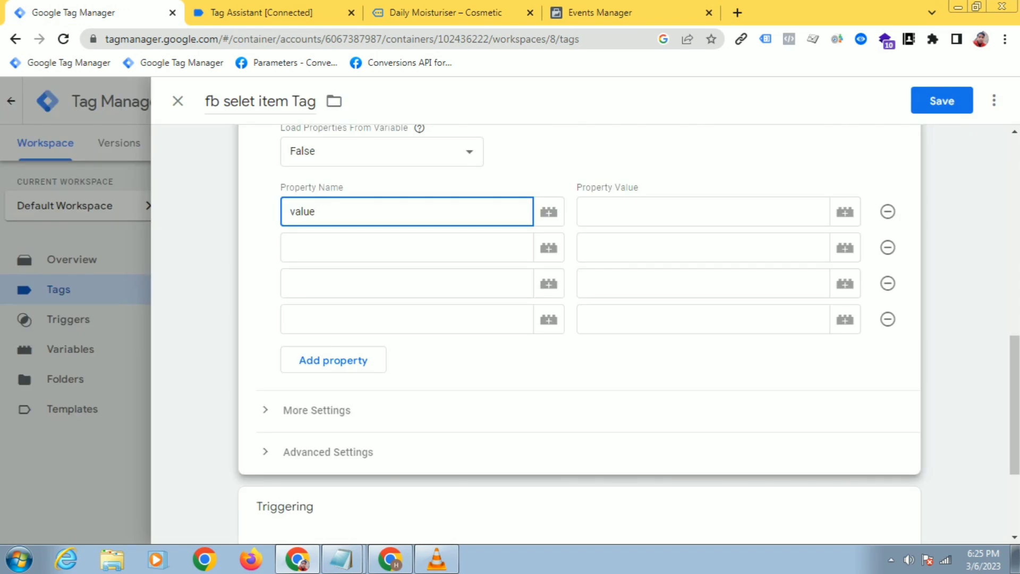
click(845, 212)
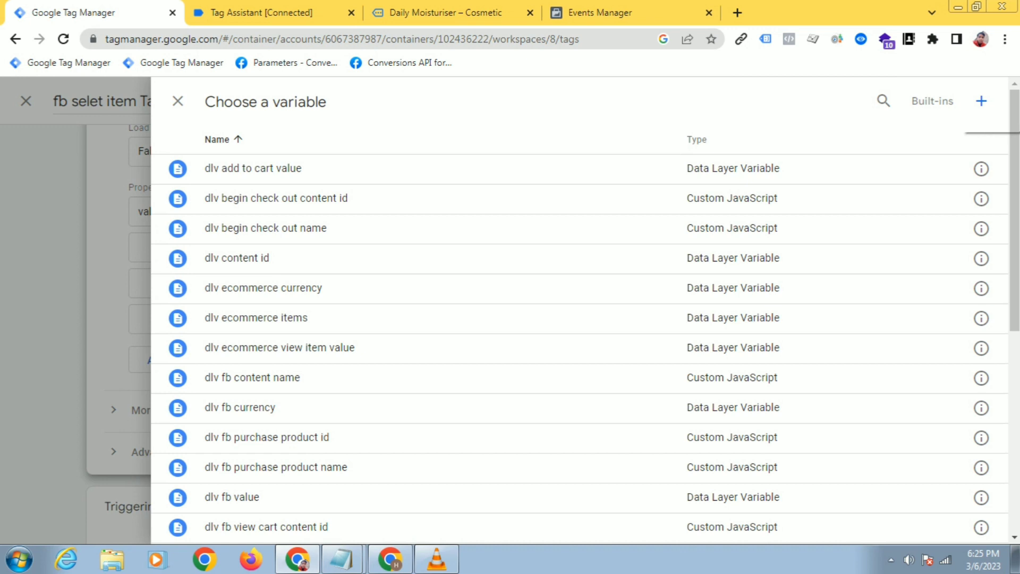
click(982, 101)
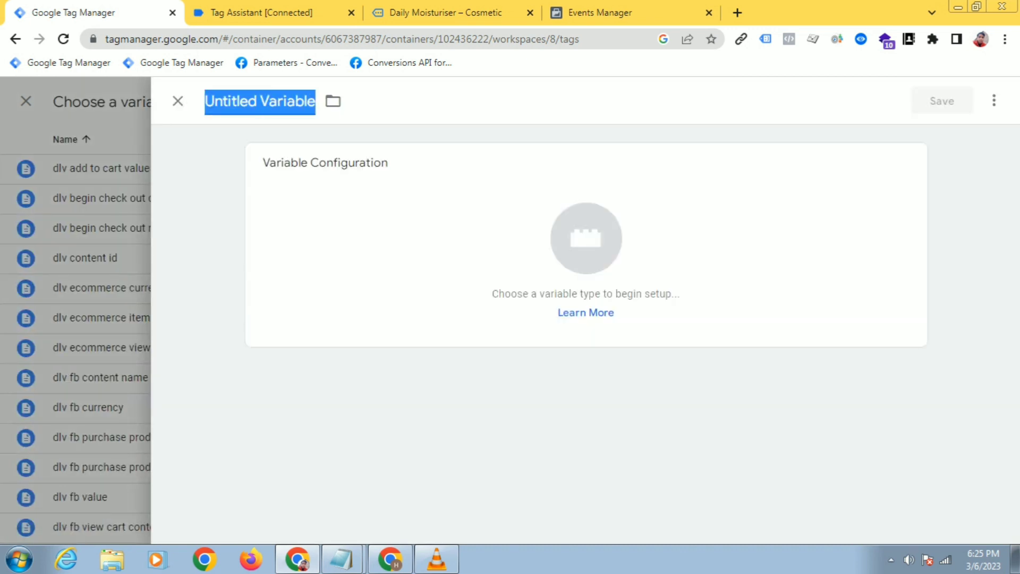
text(fb )
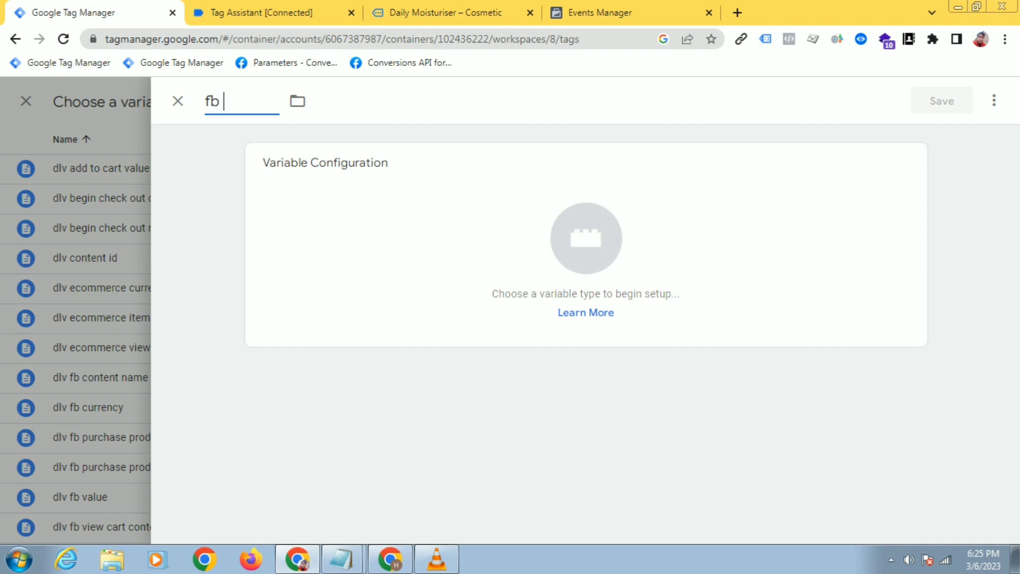
text(select item)
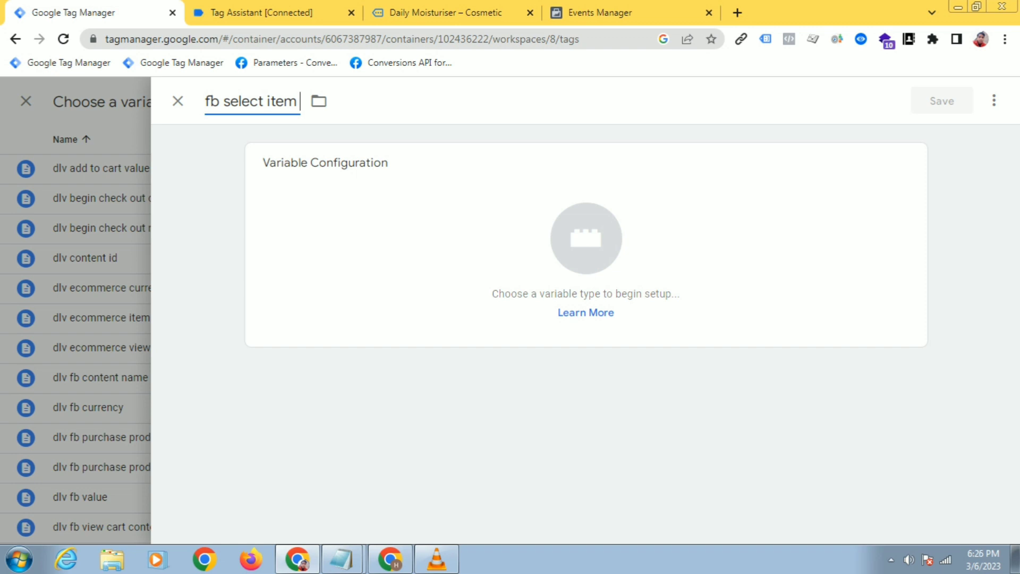
text(product)
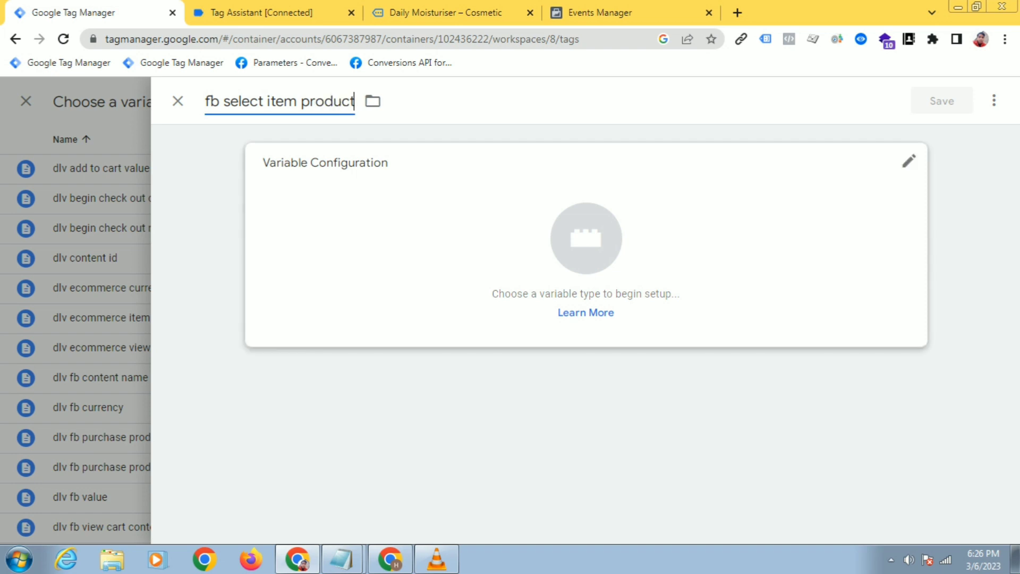
Set the new variable's type to Data Layer Variable
click(587, 239)
scroll(644, 425, down, 3)
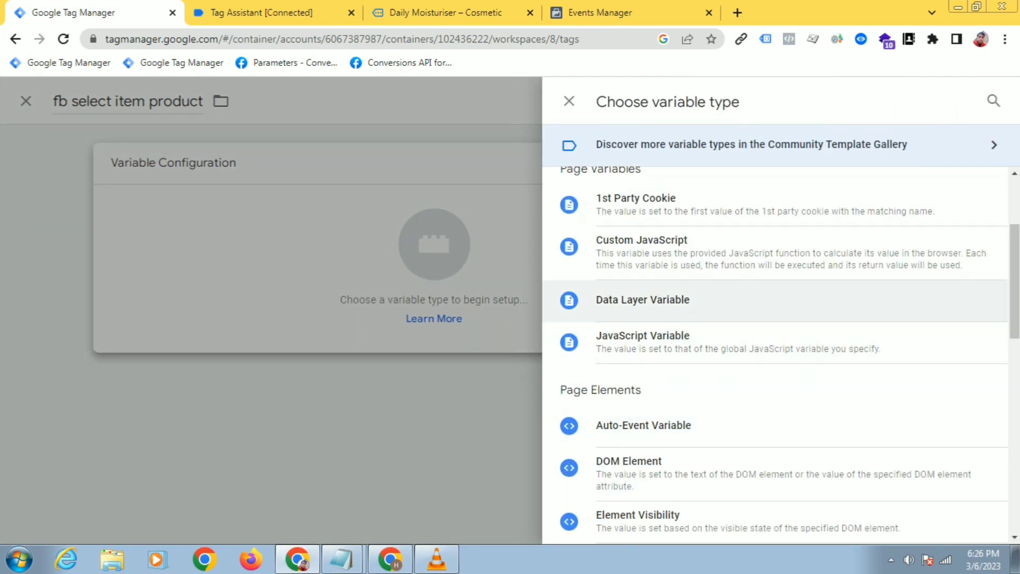
click(643, 299)
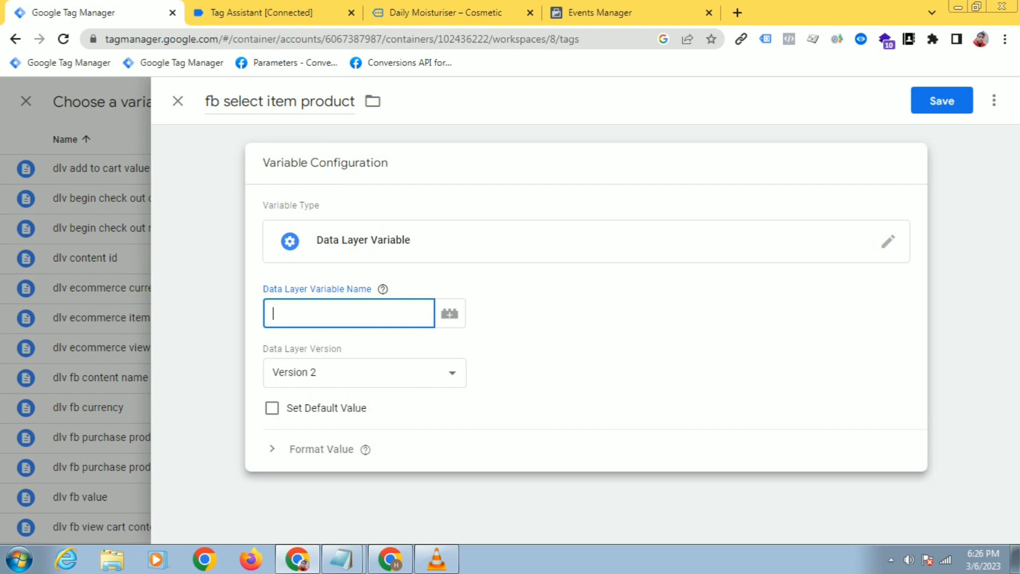
Copy the ecommerce key from the Tag Assistant data layer and enter "ecommerce." as the data layer variable name in Tag Manager
click(273, 13)
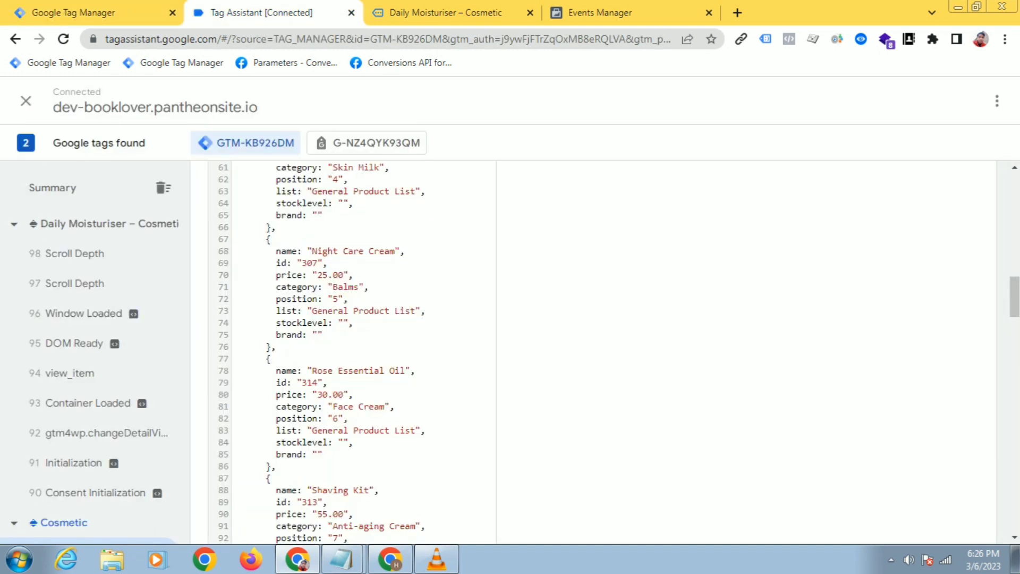
click(90, 13)
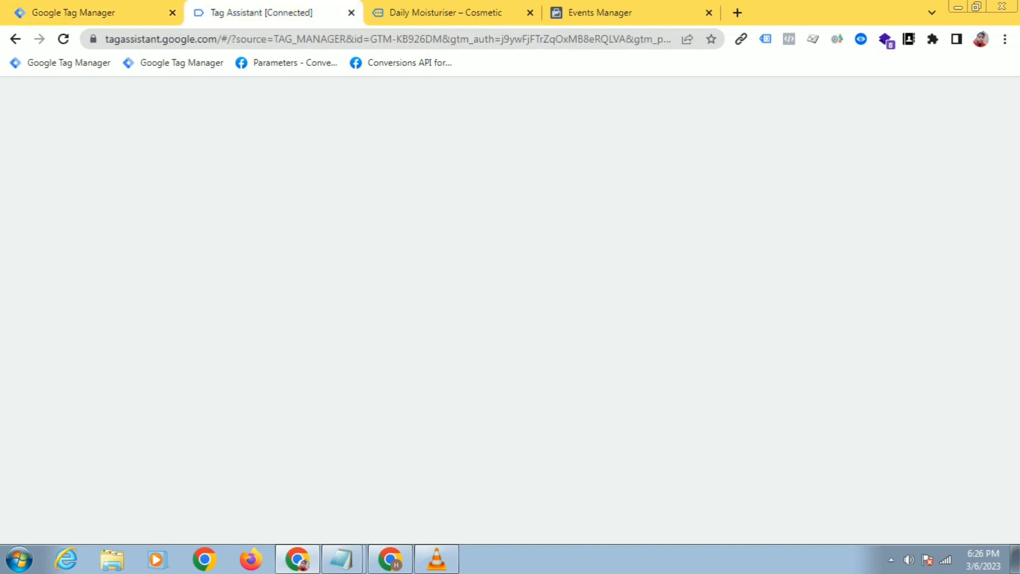
click(260, 12)
scroll(351, 351, up, 10)
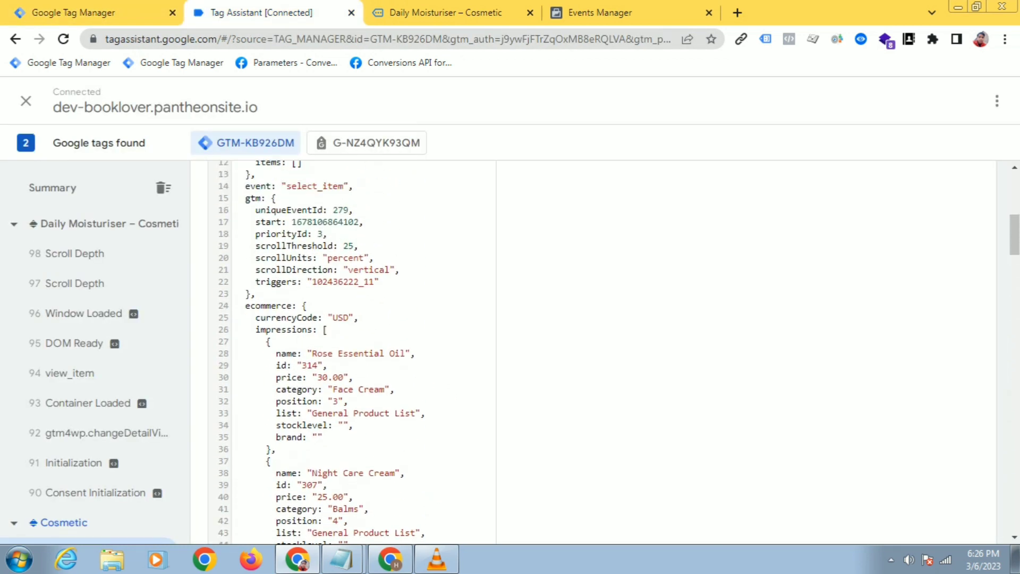
double_click(269, 322)
right_click(286, 323)
click(298, 334)
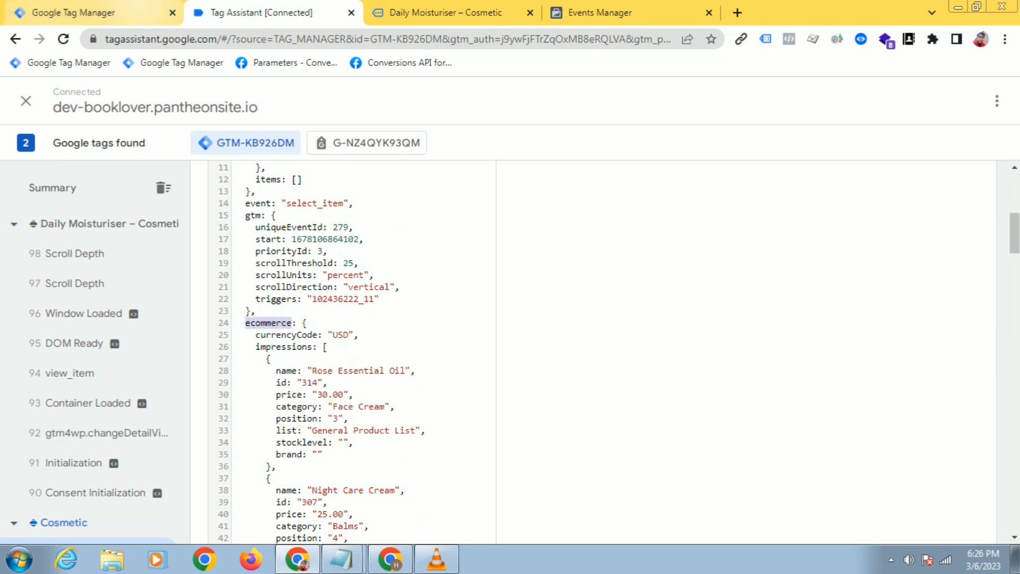
key(ctrl+1)
right_click(286, 310)
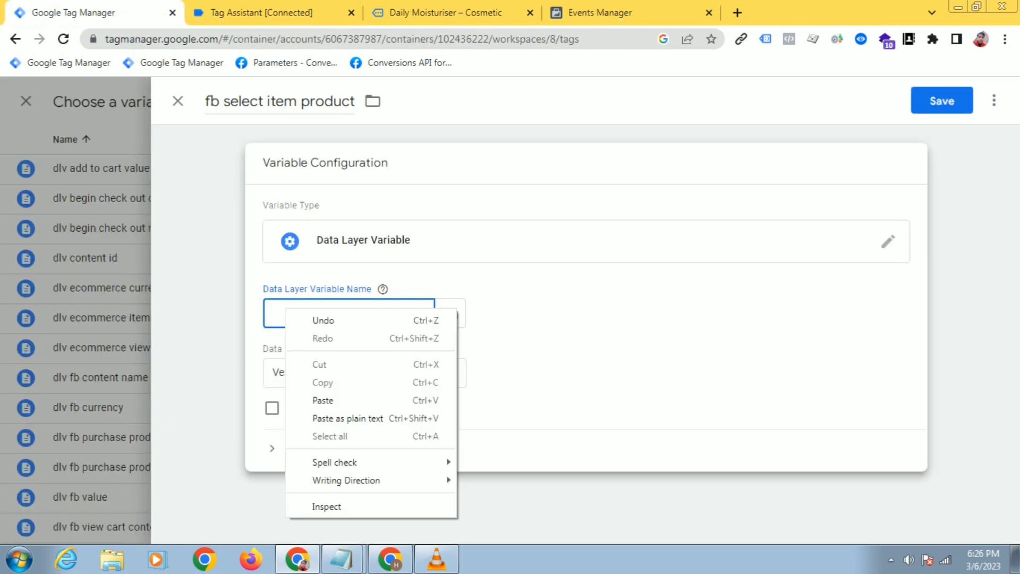
click(323, 400)
text(.)
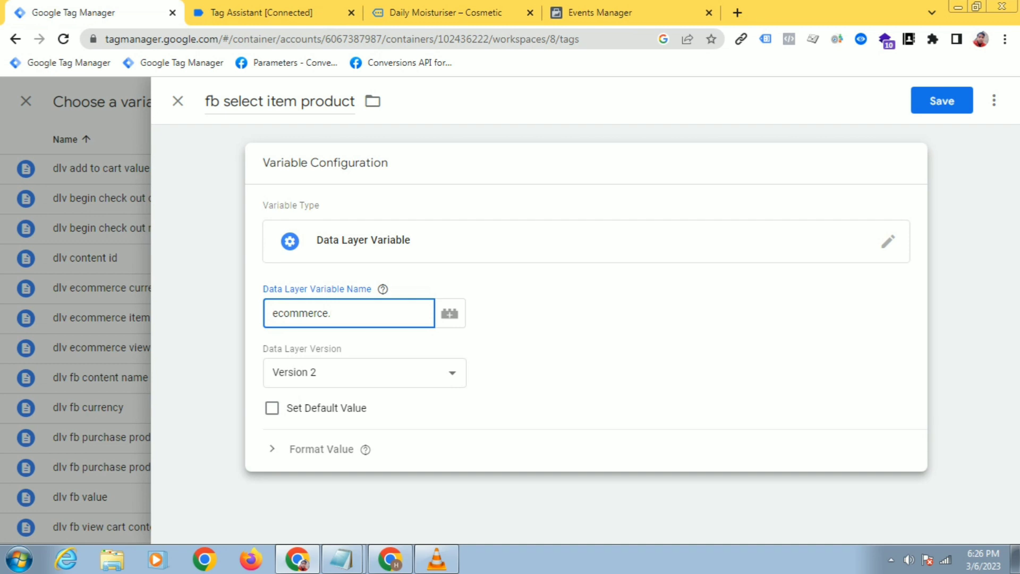
In Tag Assistant, find the items array below the currency entry in the data layer and copy its "items" key
key(ctrl+2)
scroll(322, 351, down, 1)
scroll(322, 351, down, 3)
scroll(322, 351, up, 2)
scroll(351, 351, down, 15)
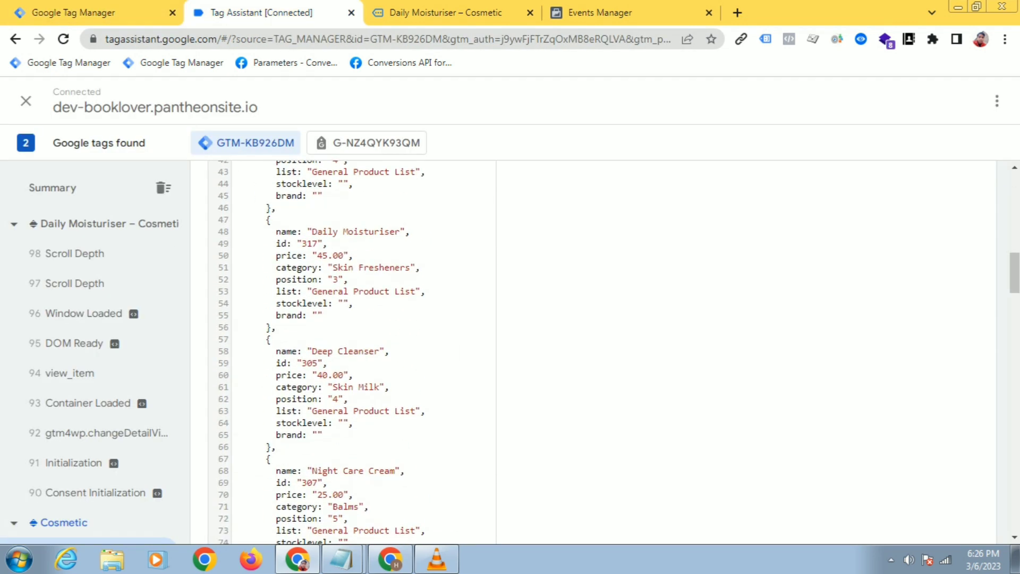
scroll(350, 351, down, 2)
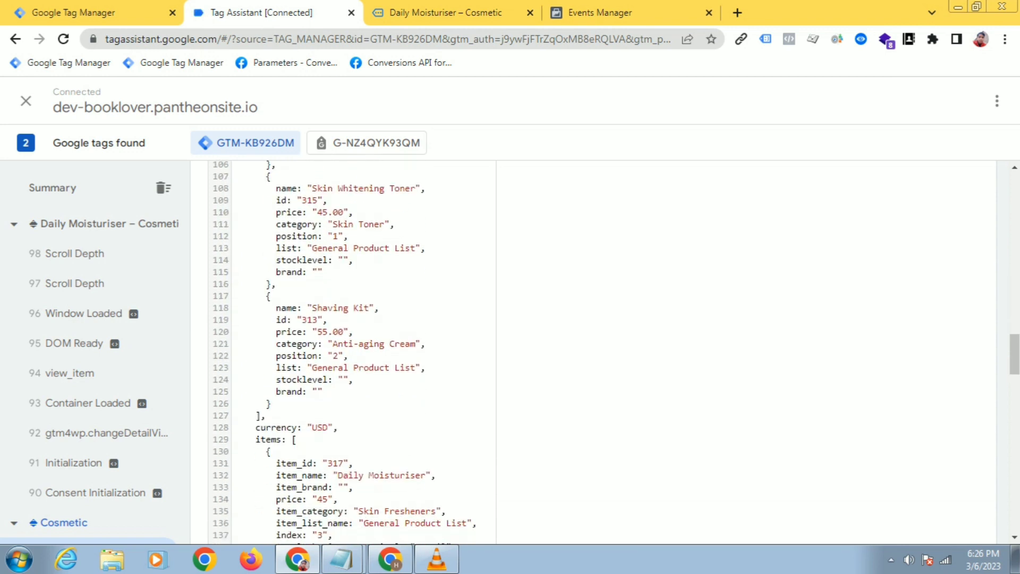
double_click(269, 307)
right_click(271, 310)
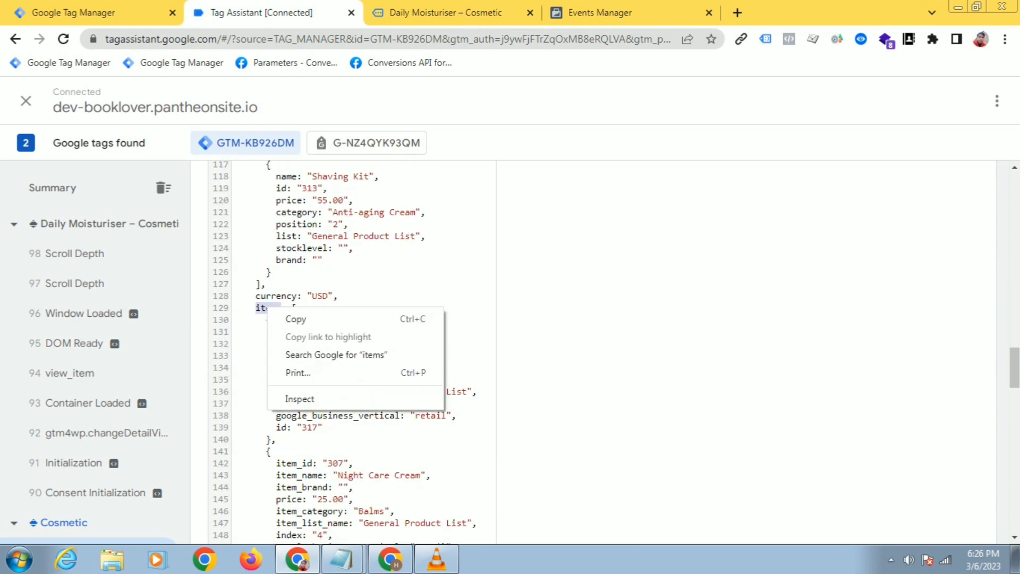
click(296, 319)
In Tag Manager, append the copied key to make the data layer variable name "ecommerce.items" and save the variable
click(95, 13)
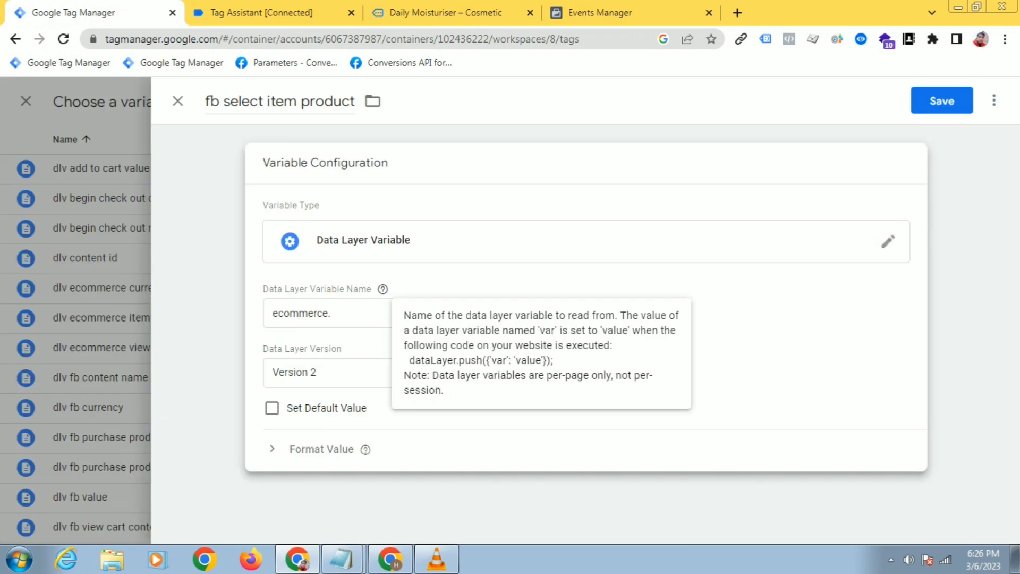
click(350, 313)
right_click(362, 314)
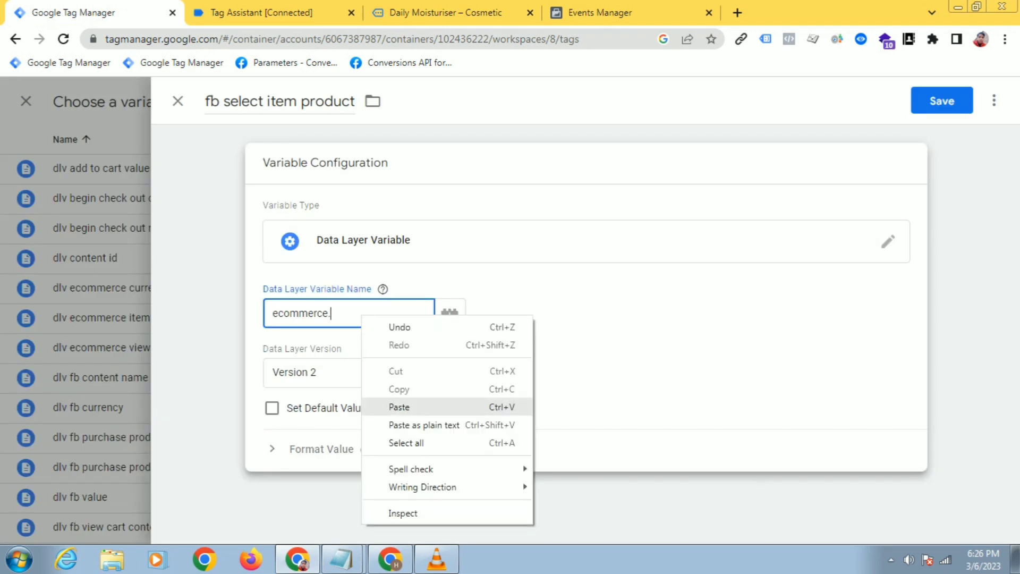
click(400, 407)
click(942, 101)
double_click(301, 101)
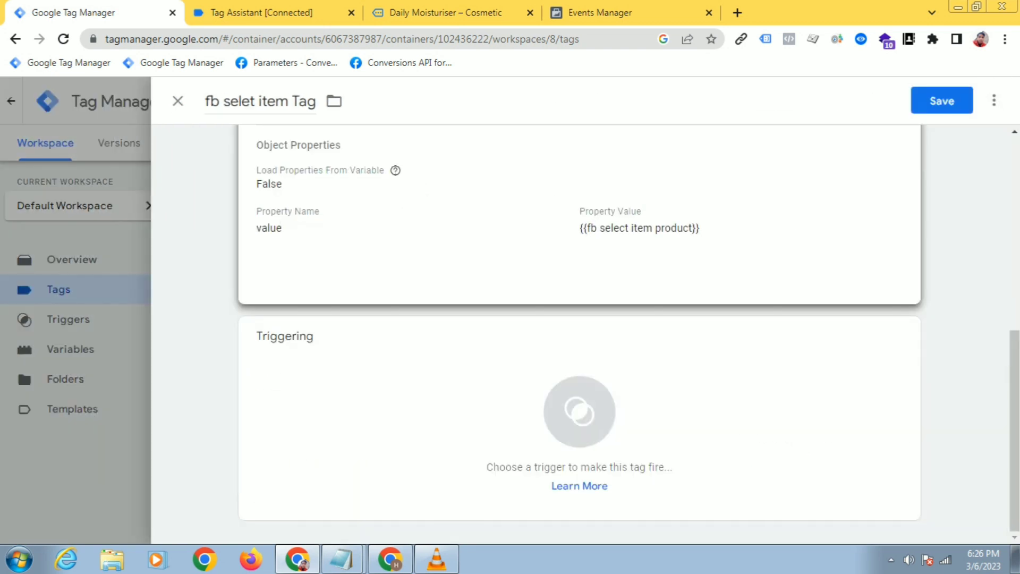
Copy the variable name "fb select item product" from the value property's value in the tag, and clear that property value
scroll(579, 330, up, 8)
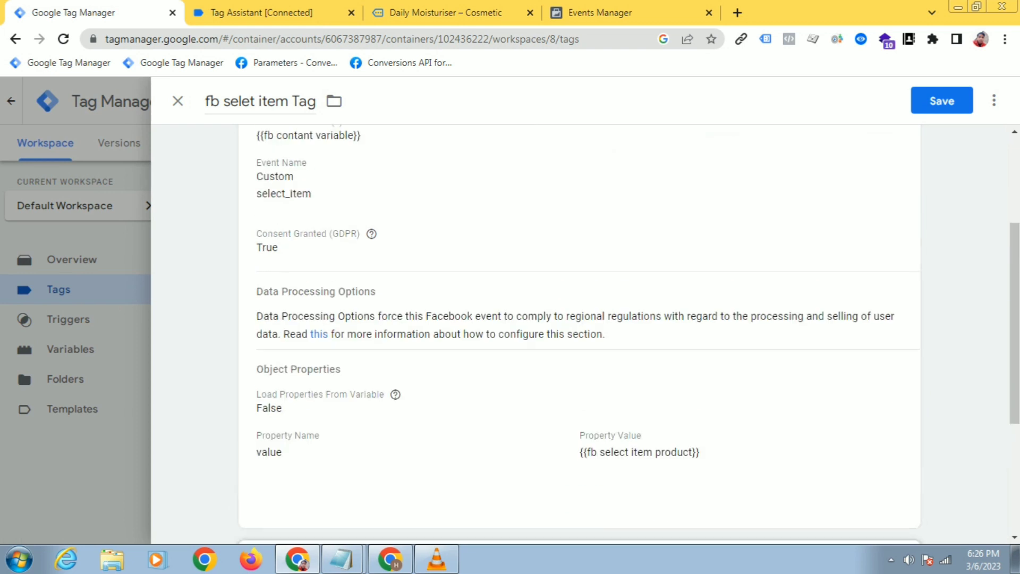
scroll(580, 330, down, 8)
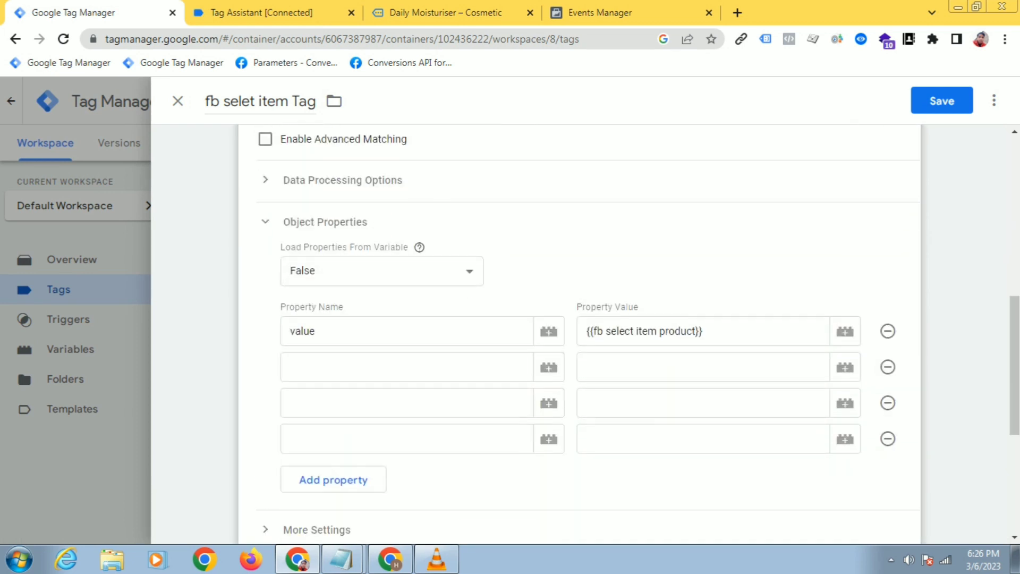
drag(697, 331, 590, 331)
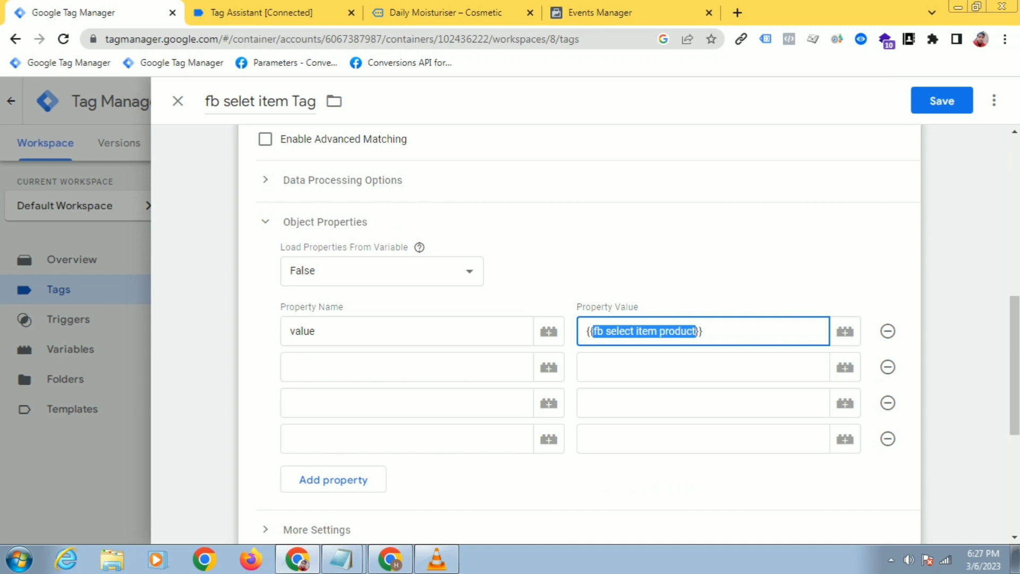
right_click(617, 333)
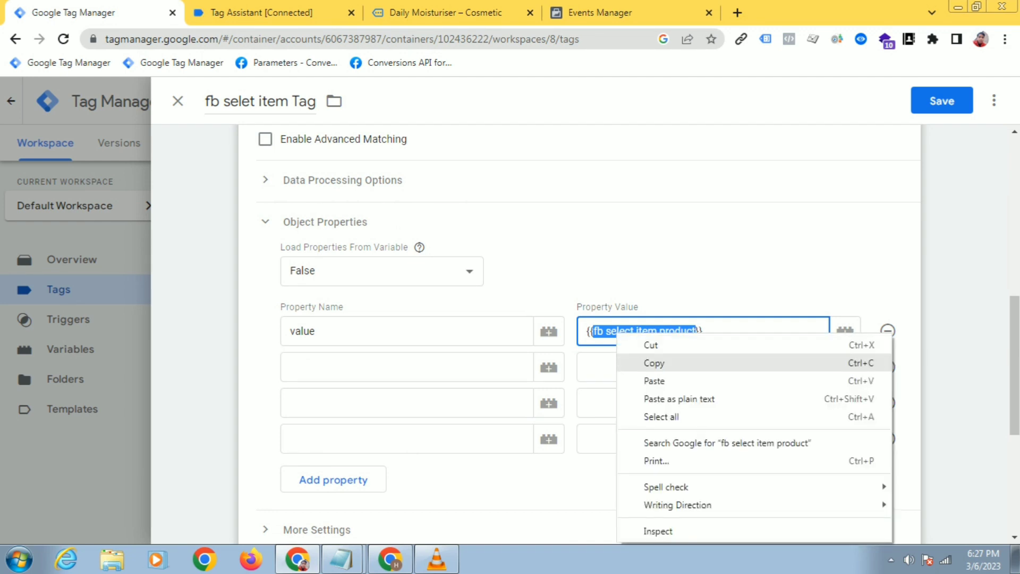
click(654, 363)
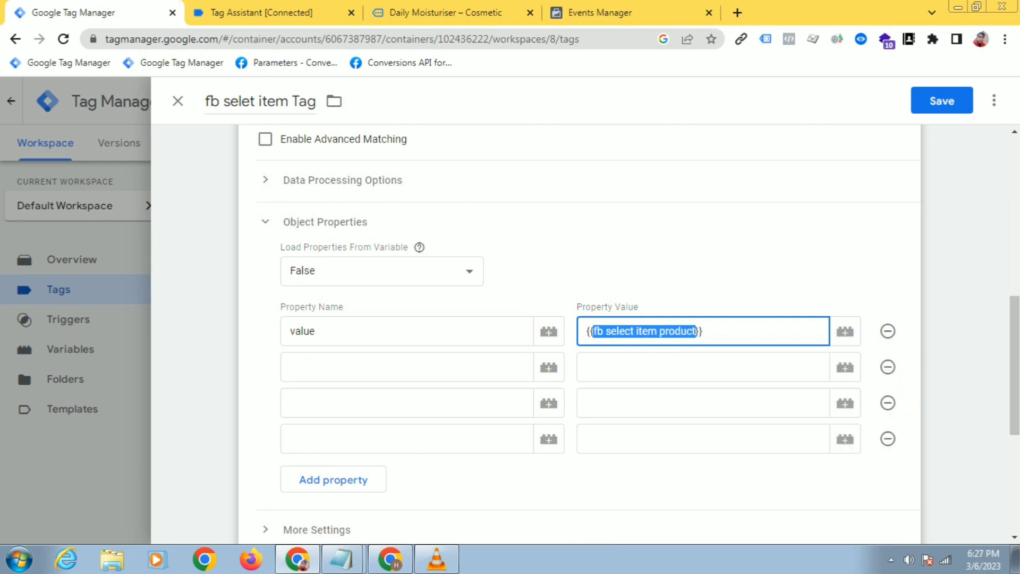
key(ctrl+a)
key(BackSpace)
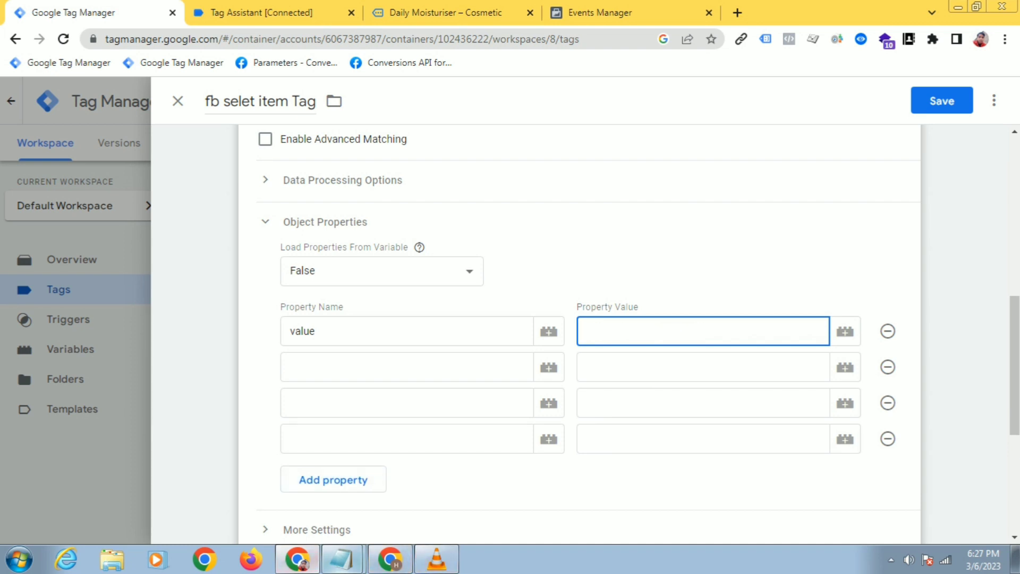
In the "code" Notepad file, replace "dlv purchase product" with "fb select item product" and widen the window to show the full code
mouse_move(342, 559)
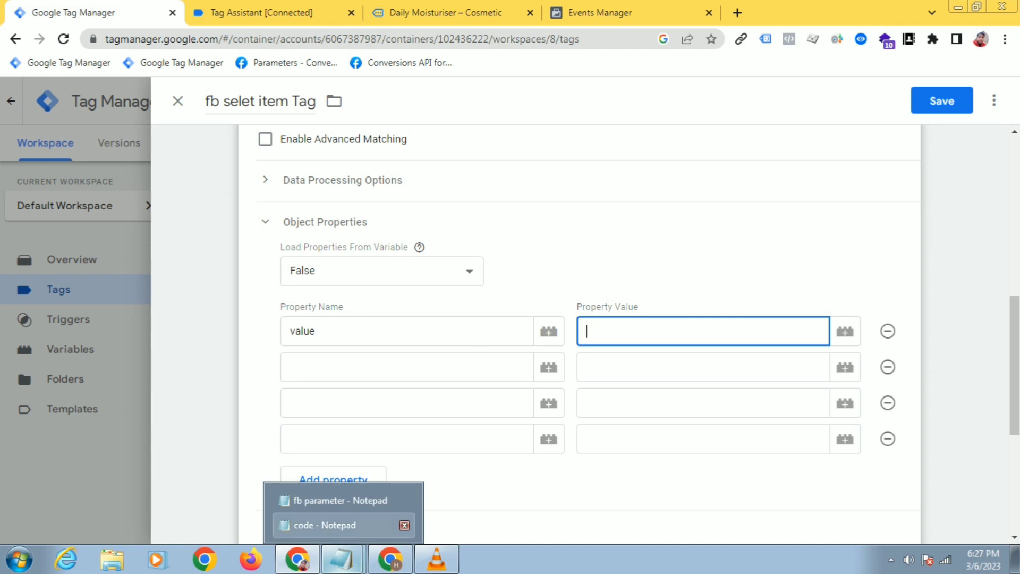
click(329, 525)
click(671, 247)
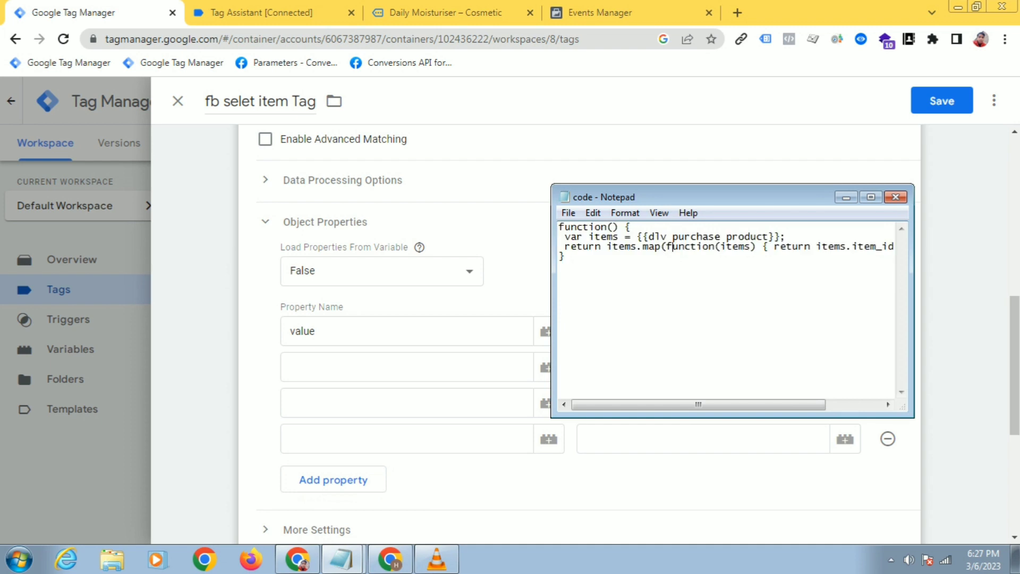
drag(649, 236, 770, 237)
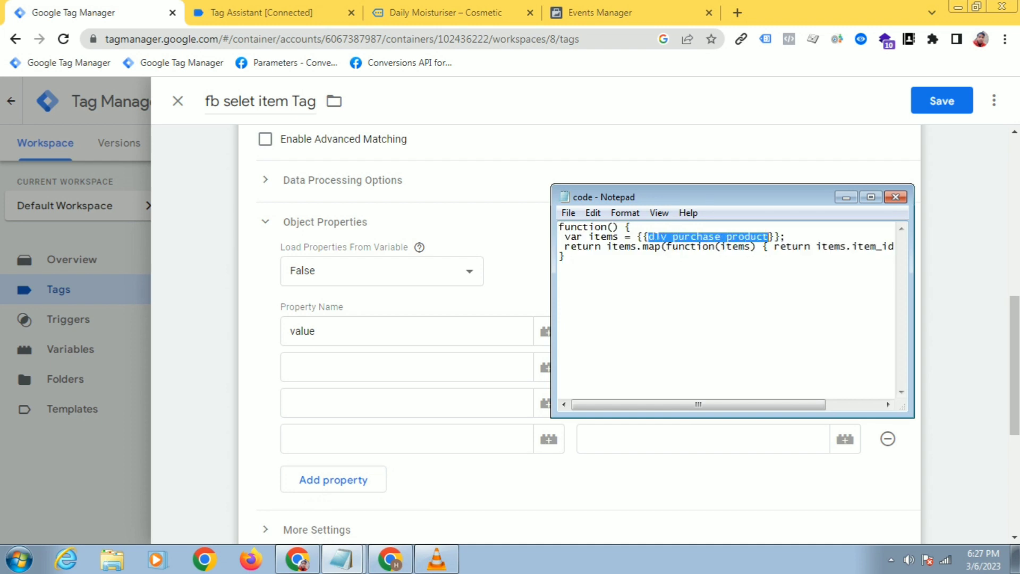
right_click(754, 237)
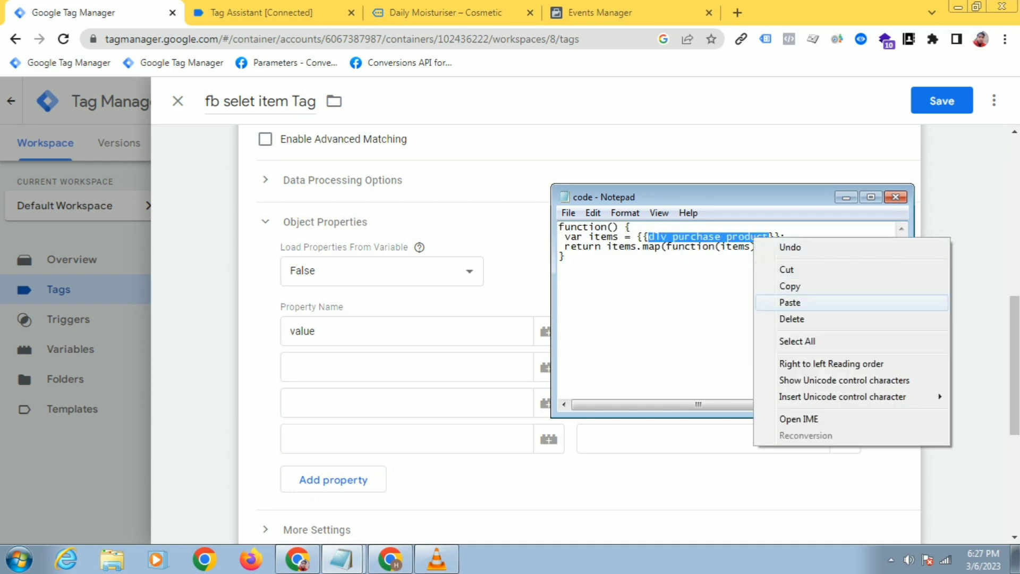
click(790, 303)
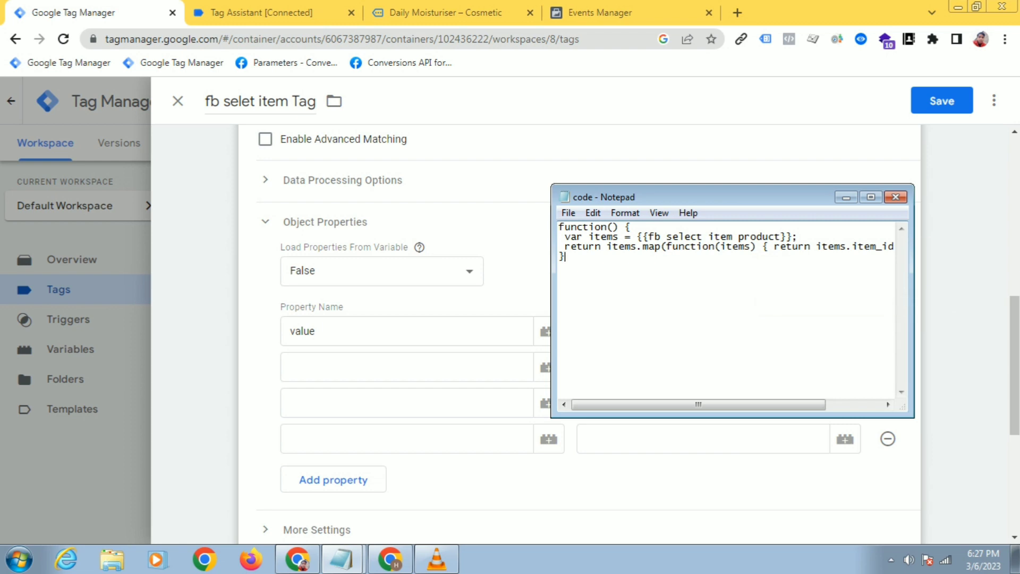
drag(852, 246, 877, 247)
drag(553, 290, 465, 290)
click(537, 298)
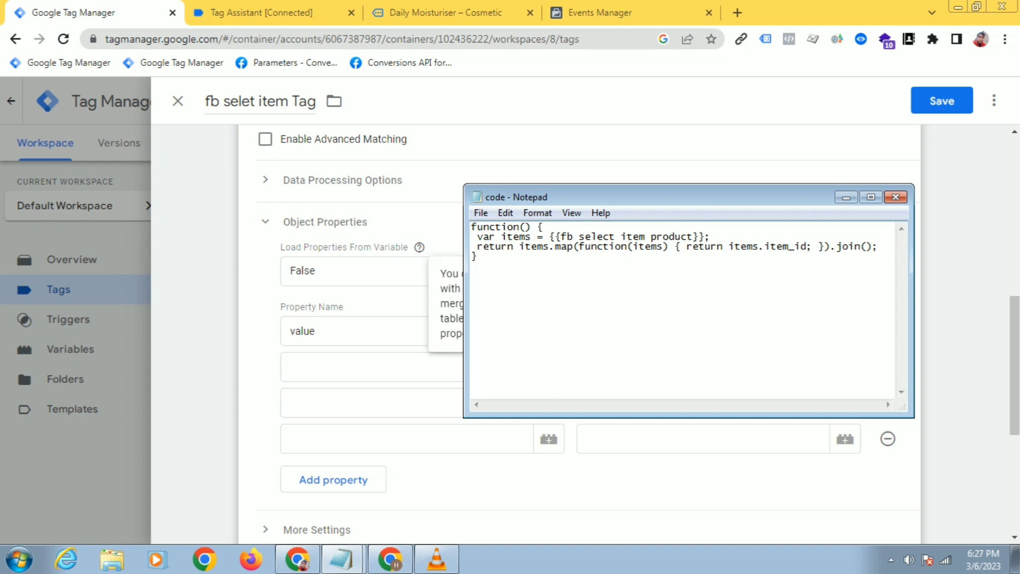
Copy the "price" key of the first entry in the items array in Tag Assistant
click(250, 12)
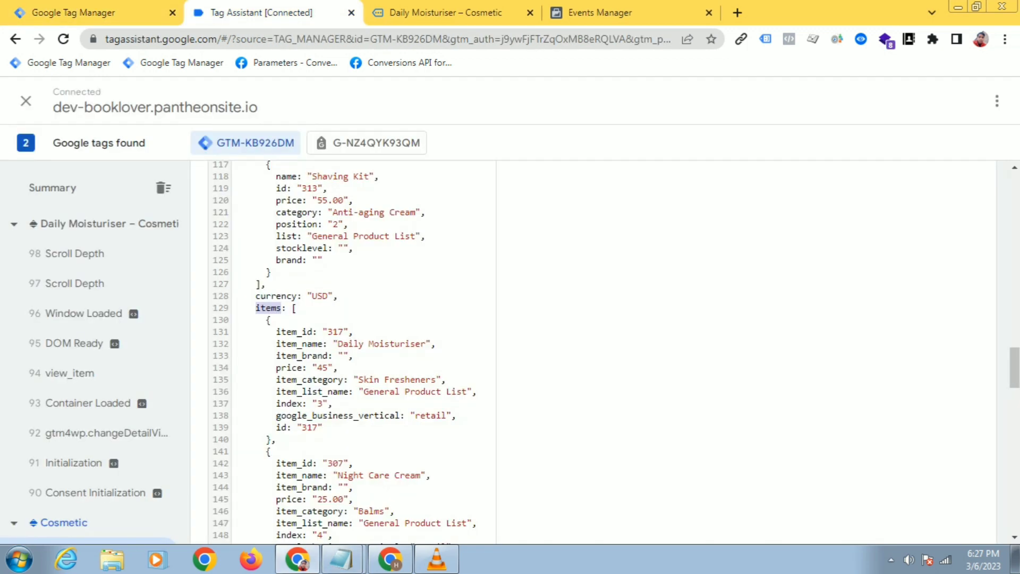
drag(304, 367, 270, 367)
click(292, 367)
double_click(292, 367)
right_click(277, 372)
click(292, 381)
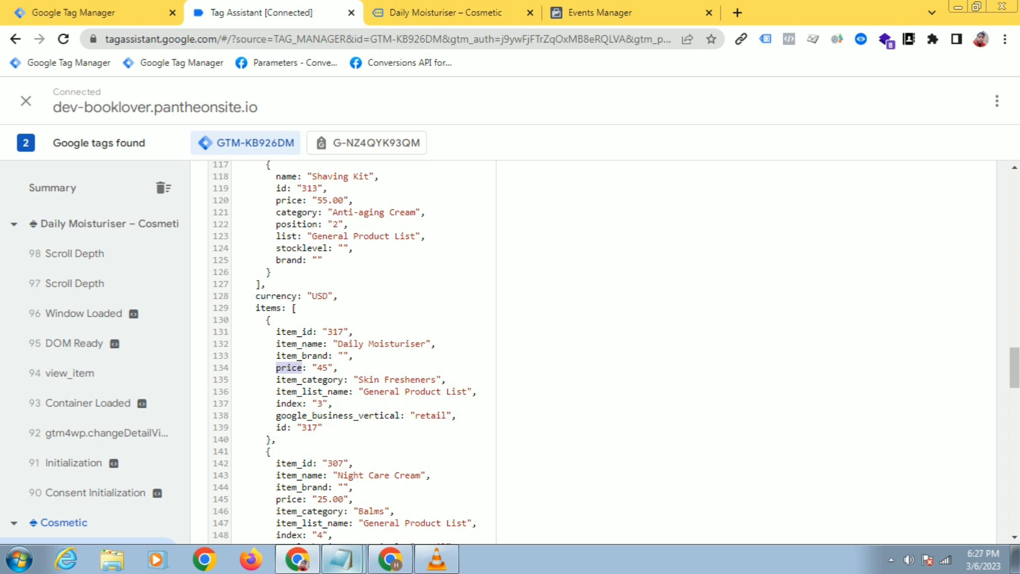
Copy the entire JavaScript function from the "code" Notepad file
mouse_move(341, 559)
click(319, 522)
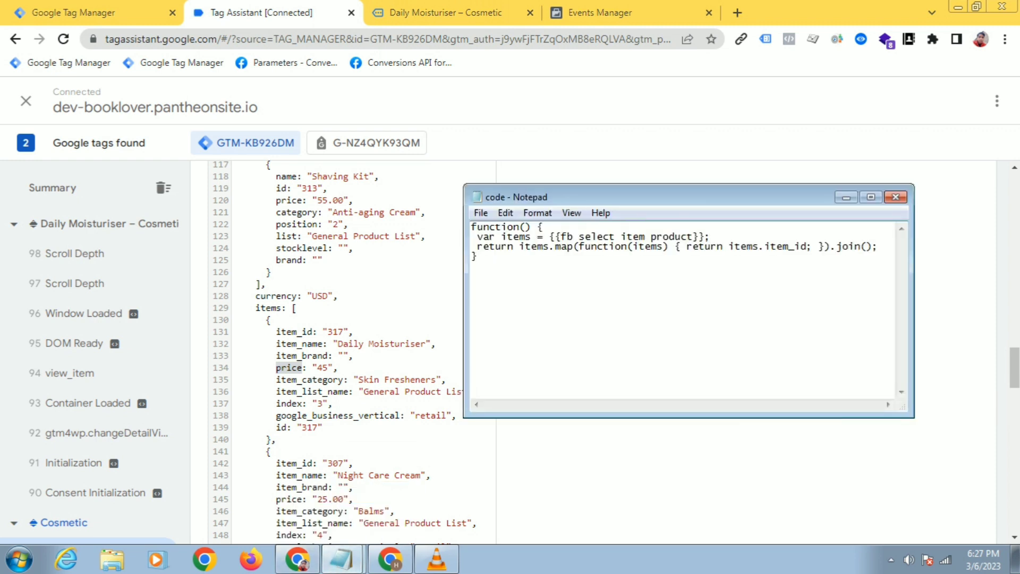
drag(764, 246, 795, 246)
click(795, 247)
drag(764, 247, 472, 226)
click(797, 271)
right_click(508, 229)
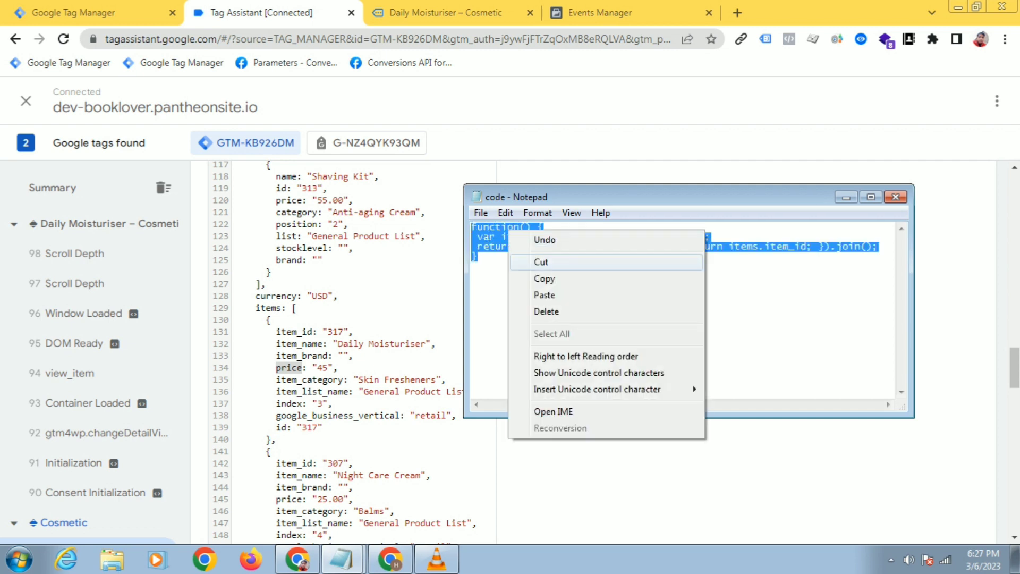
click(544, 278)
In Tag Manager, start a new variable for the value property's value and name it "select item value"
click(75, 12)
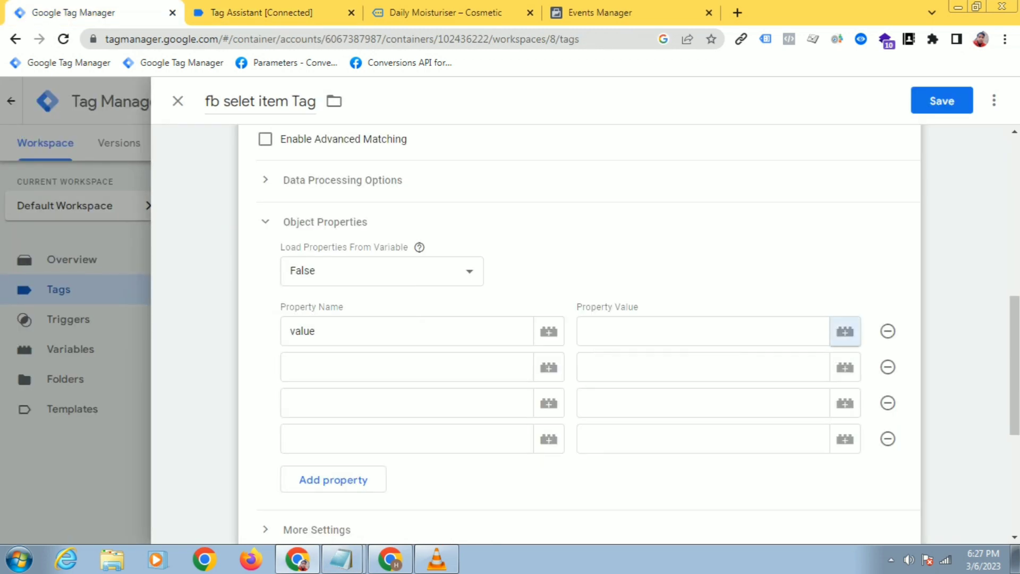
click(845, 332)
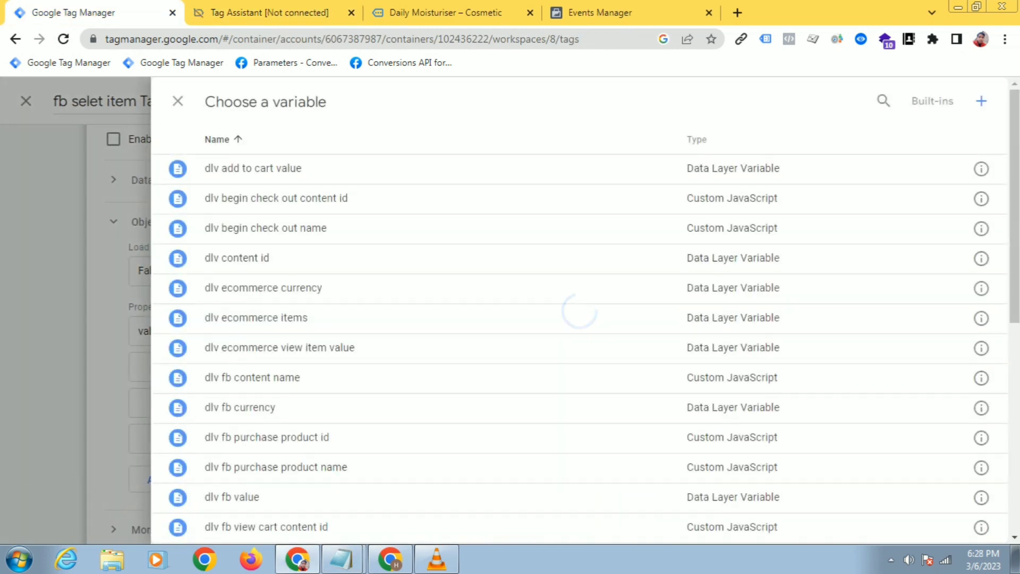
click(981, 101)
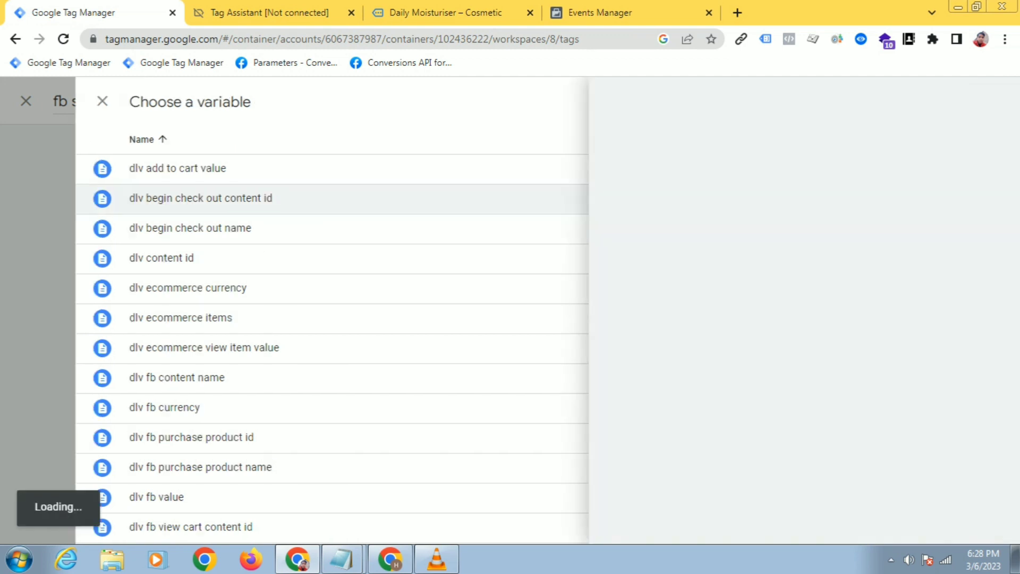
triple_click(236, 101)
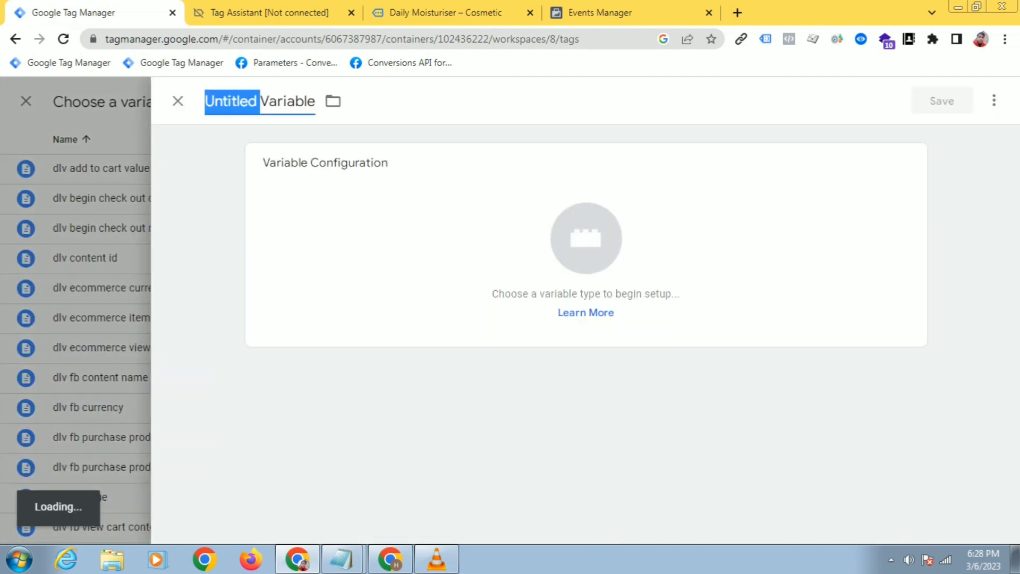
text(se)
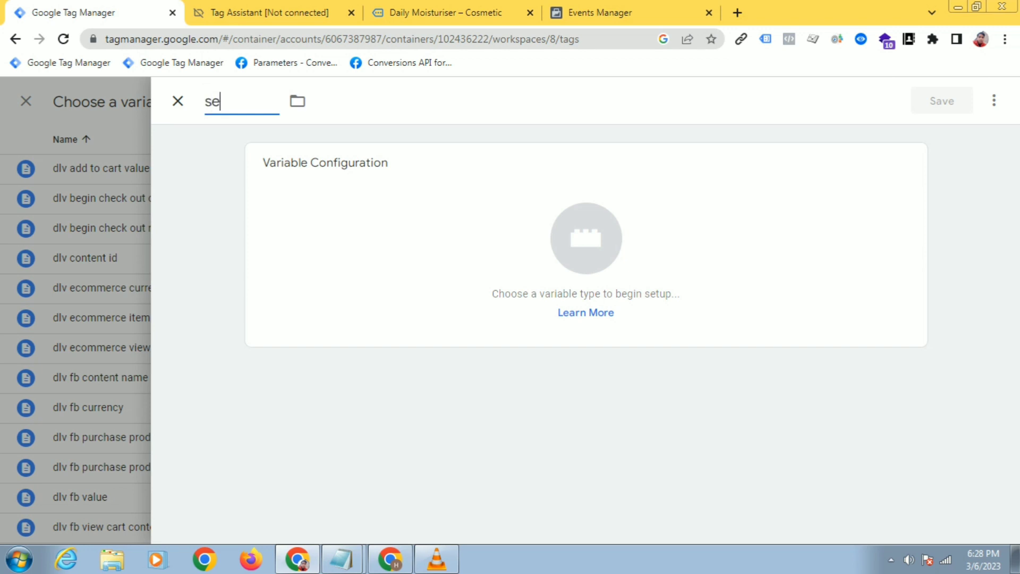
text(lect item v)
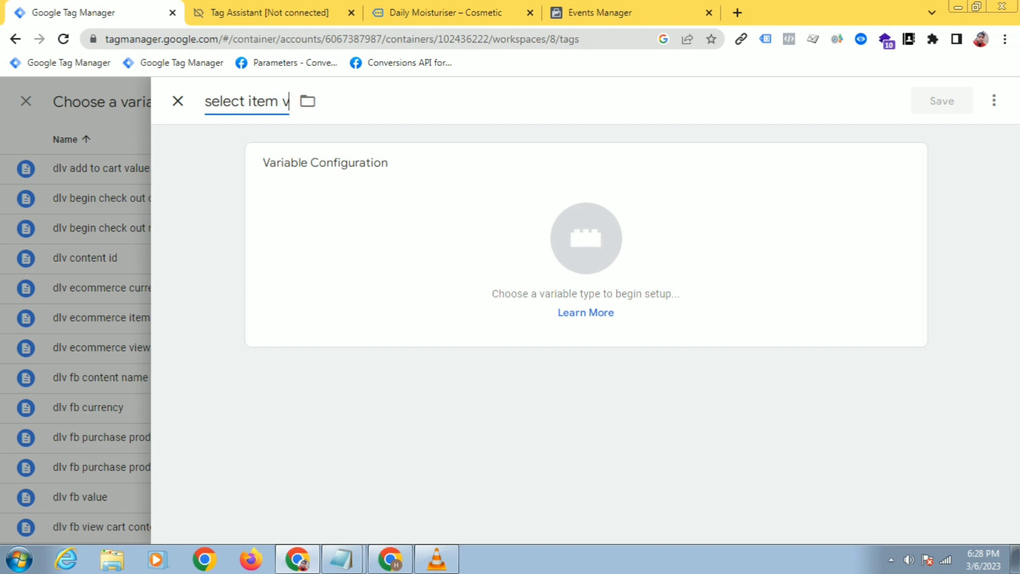
text(alue)
Set the variable type to Custom JavaScript and paste in the copied function
click(586, 244)
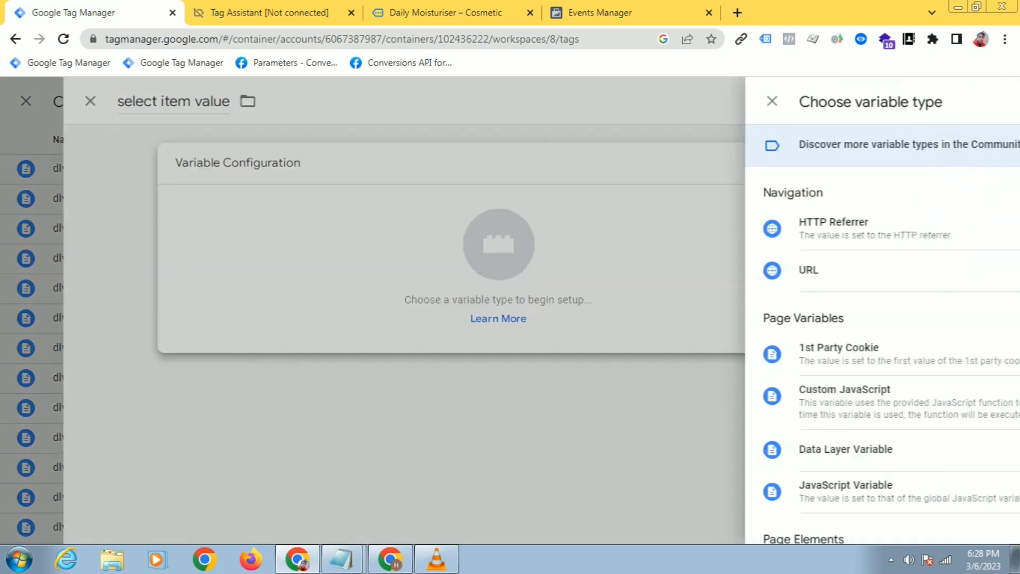
scroll(638, 367, down, 1)
scroll(638, 372, down, 1)
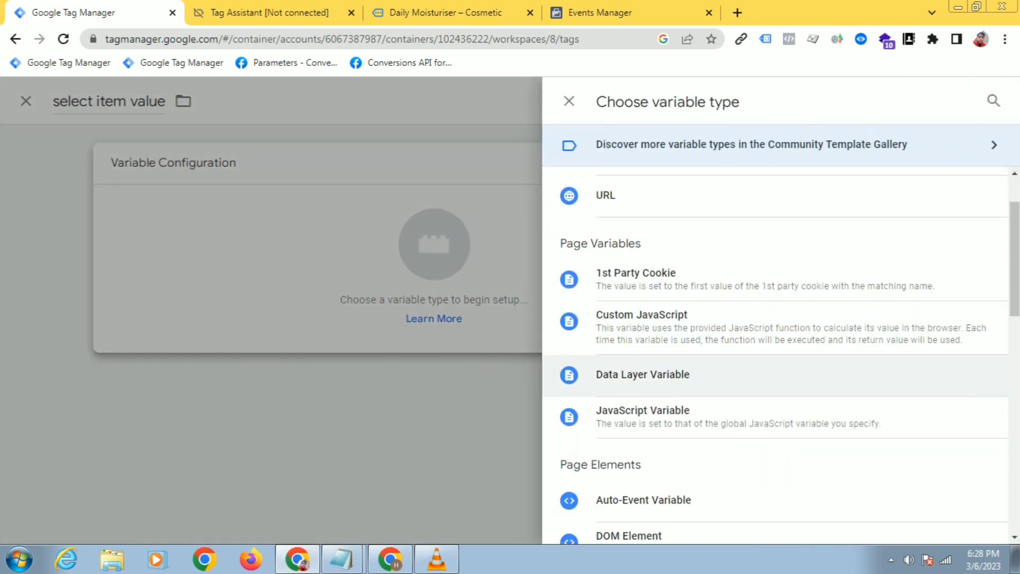
click(643, 322)
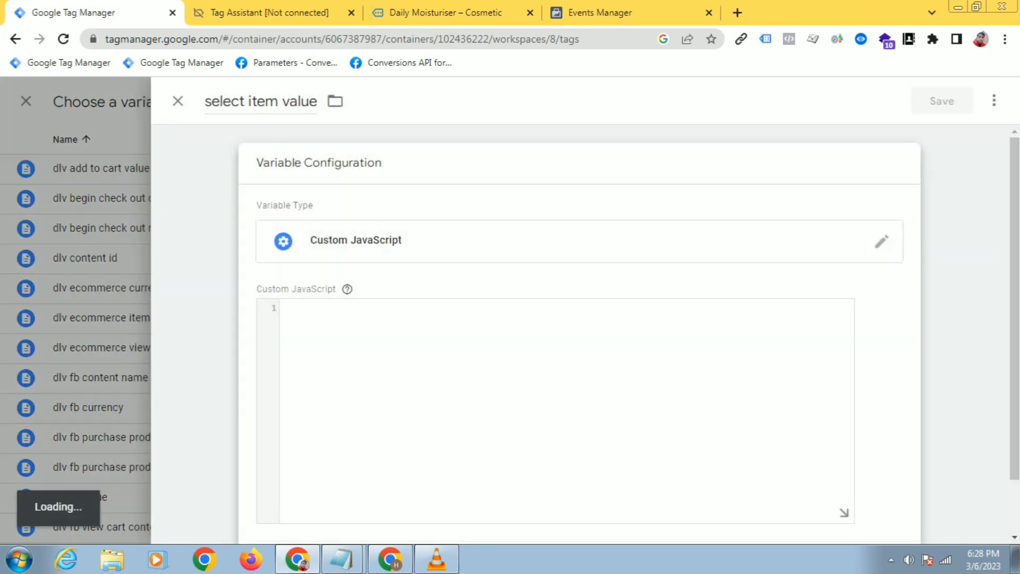
right_click(346, 326)
click(383, 417)
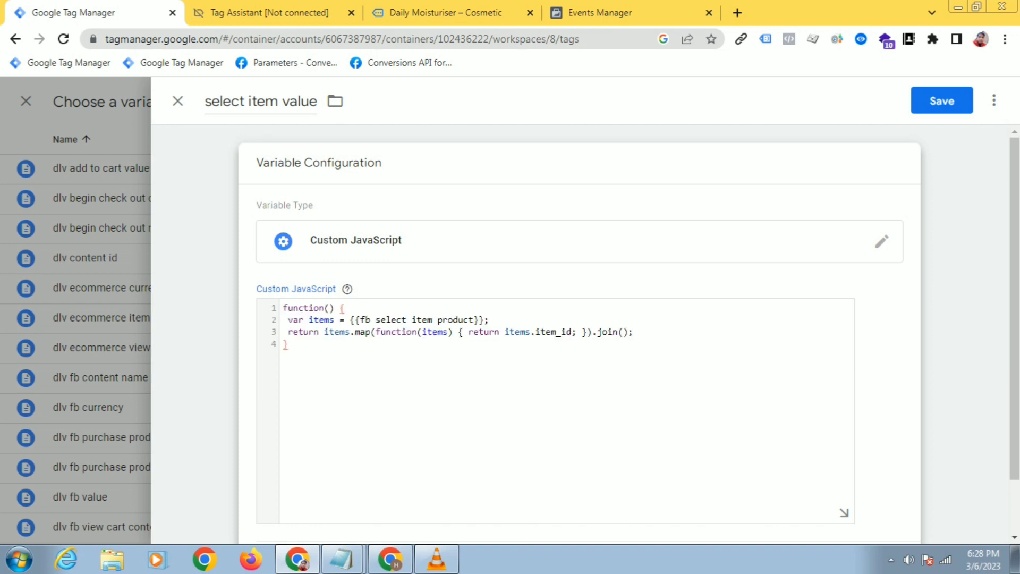
Return to Tag Assistant and copy the "price" key from the first item of the items array
drag(536, 332, 546, 332)
click(543, 382)
click(269, 12)
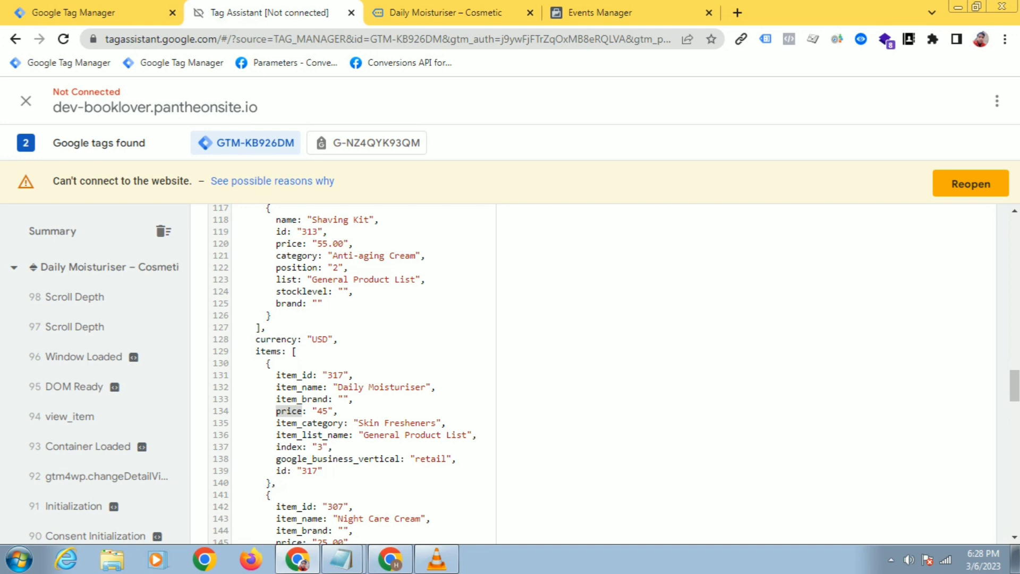
triple_click(290, 411)
double_click(290, 411)
right_click(294, 410)
click(341, 419)
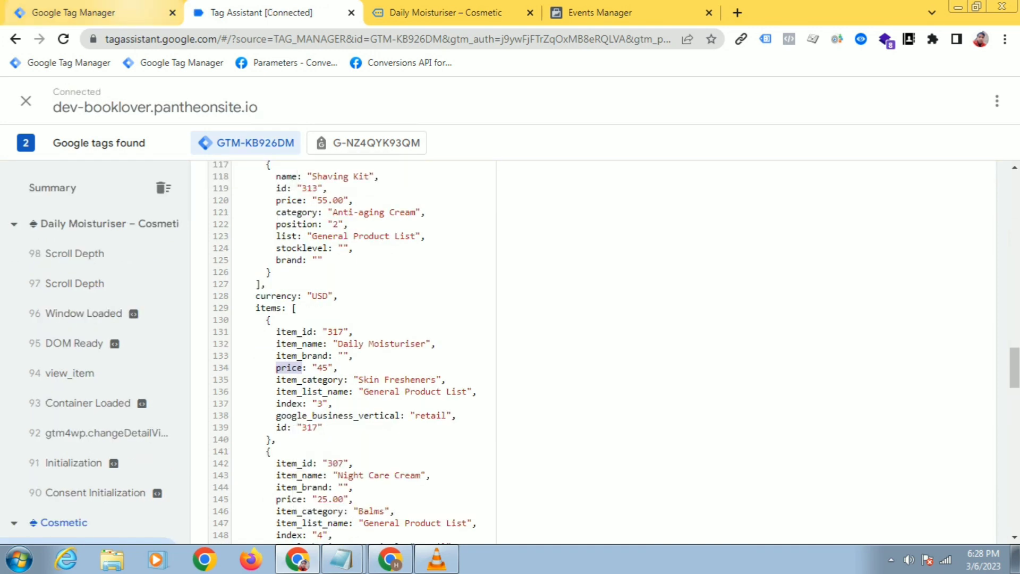
In Tag Manager, replace item_id with the copied price key in the function of "select item value" and save the variable
click(90, 12)
double_click(551, 332)
right_click(548, 332)
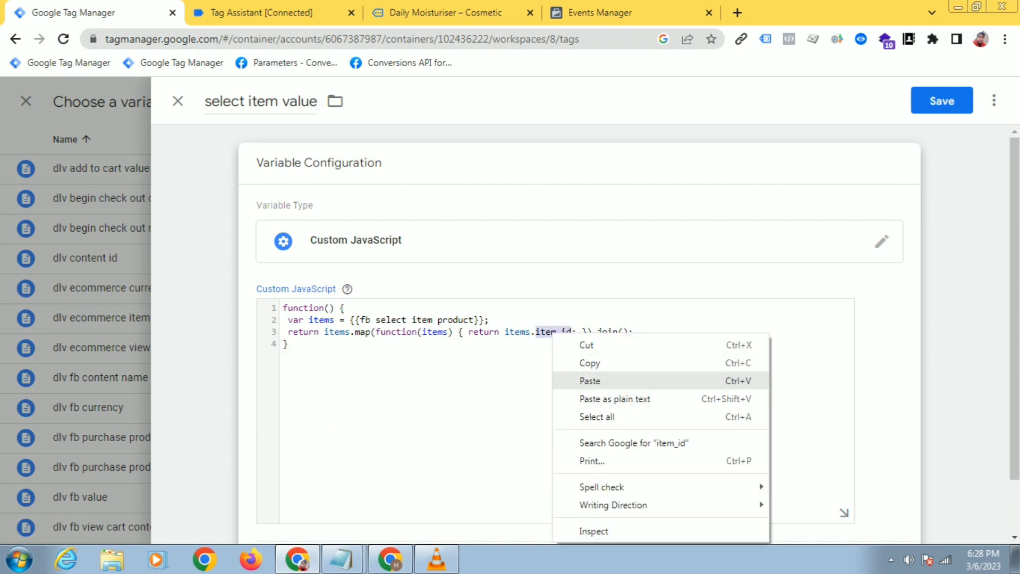
click(588, 380)
click(942, 101)
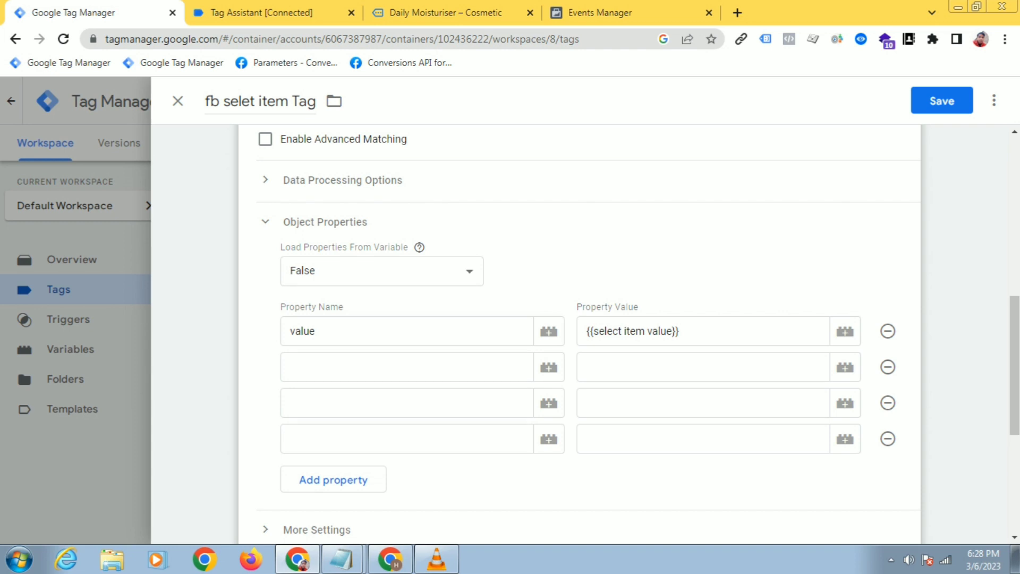
Start the tag's second property name and copy "currency" from the "fb parameter" Notepad file
click(408, 367)
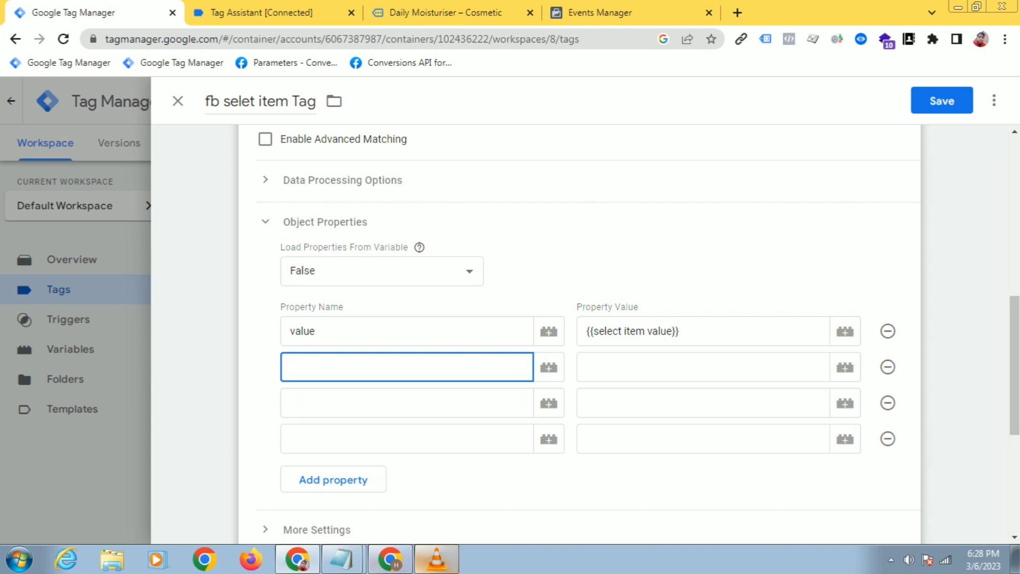
mouse_move(348, 564)
click(340, 501)
drag(678, 237, 630, 237)
right_click(642, 236)
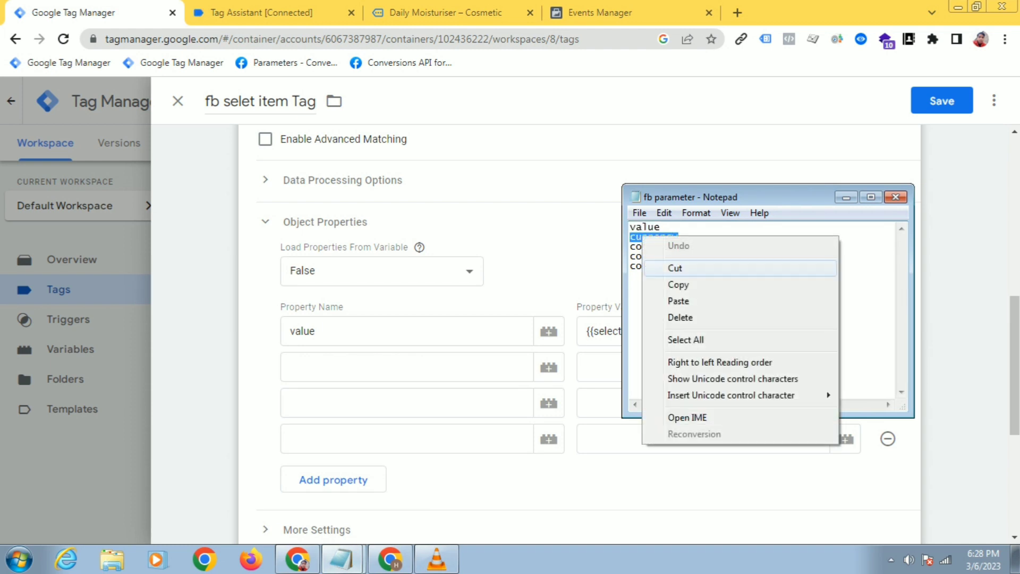
click(679, 284)
Paste currency as the second property name in Tag Manager and set its value to the variable "dlv fb currency"
click(255, 12)
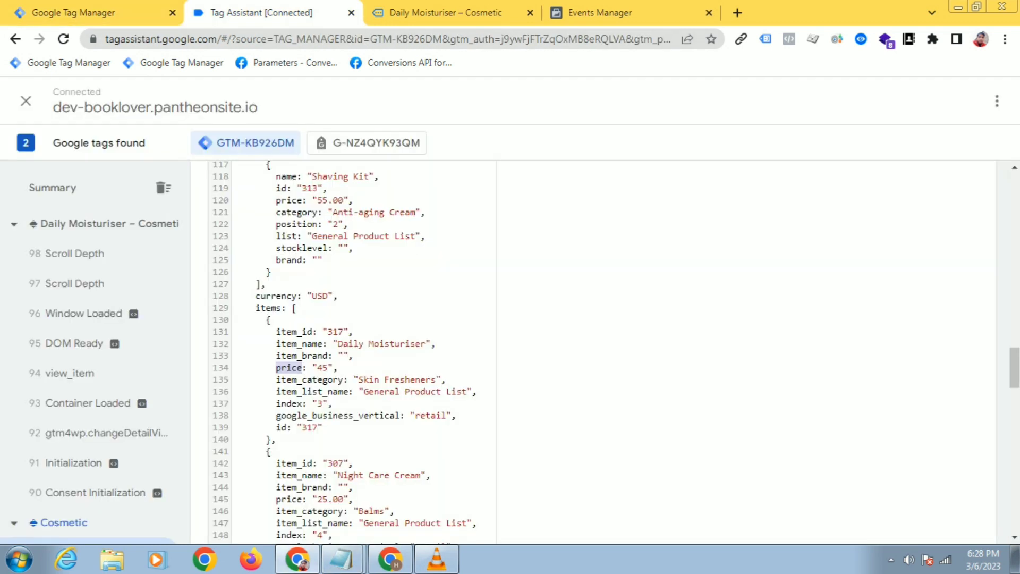
click(73, 12)
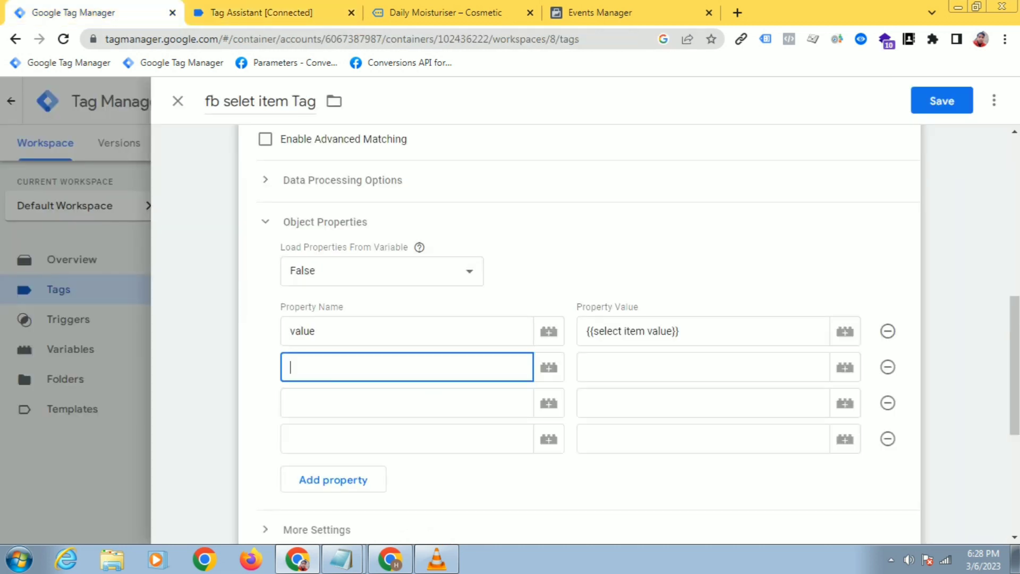
right_click(421, 372)
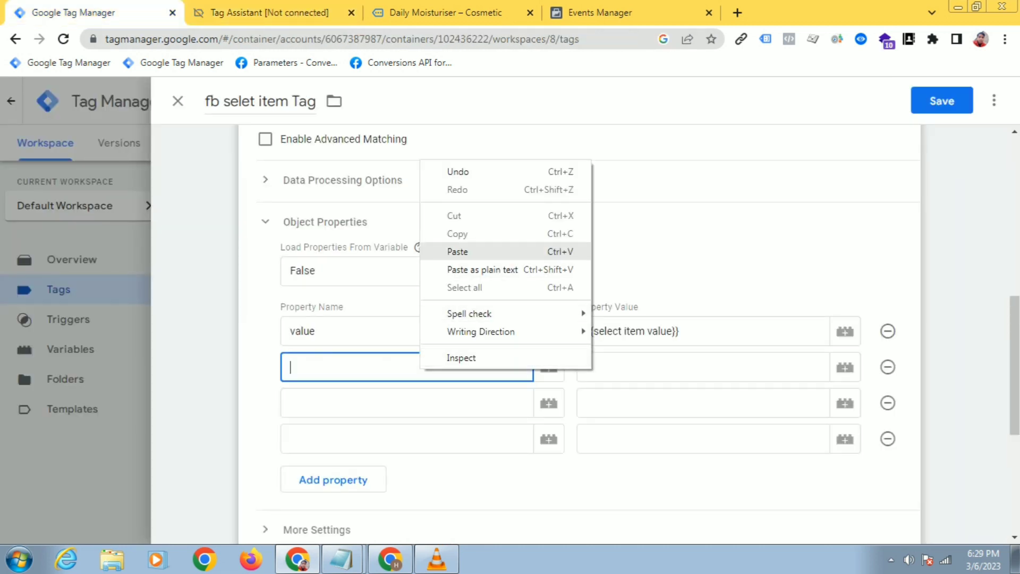
click(441, 251)
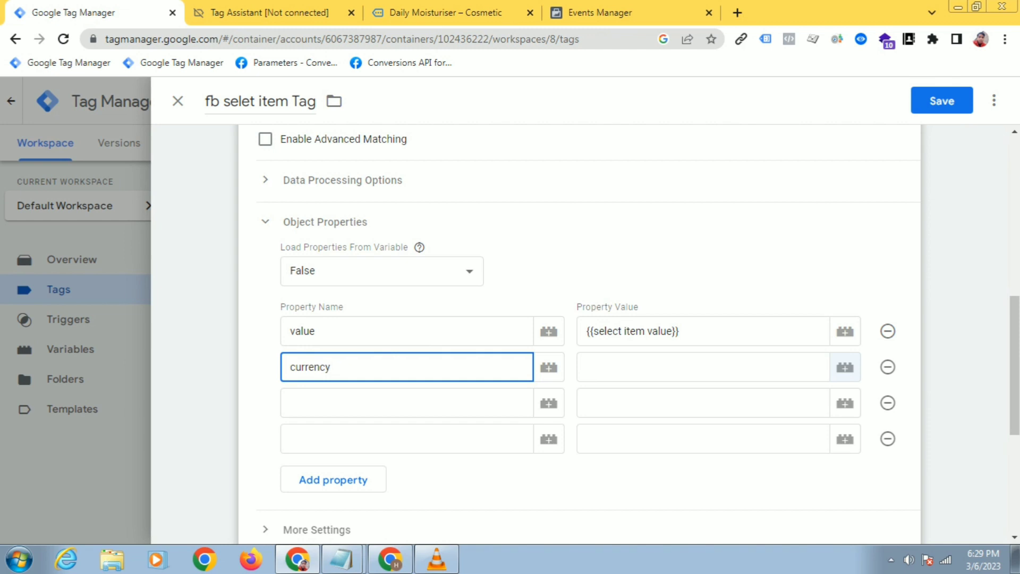
click(845, 367)
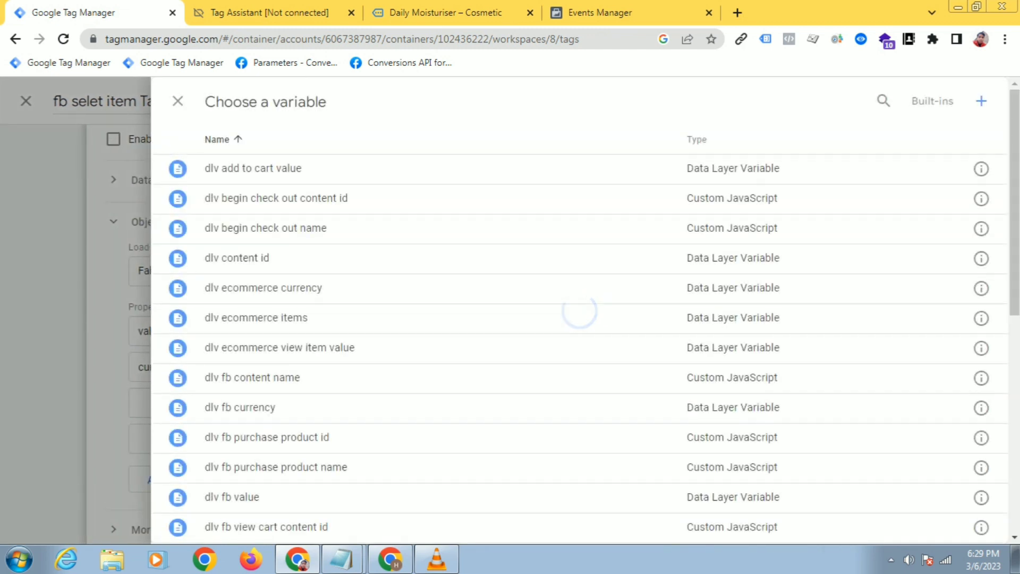
click(240, 408)
Name the third property content_name, copying the text from the "fb parameter" Notepad file
click(407, 403)
mouse_move(341, 559)
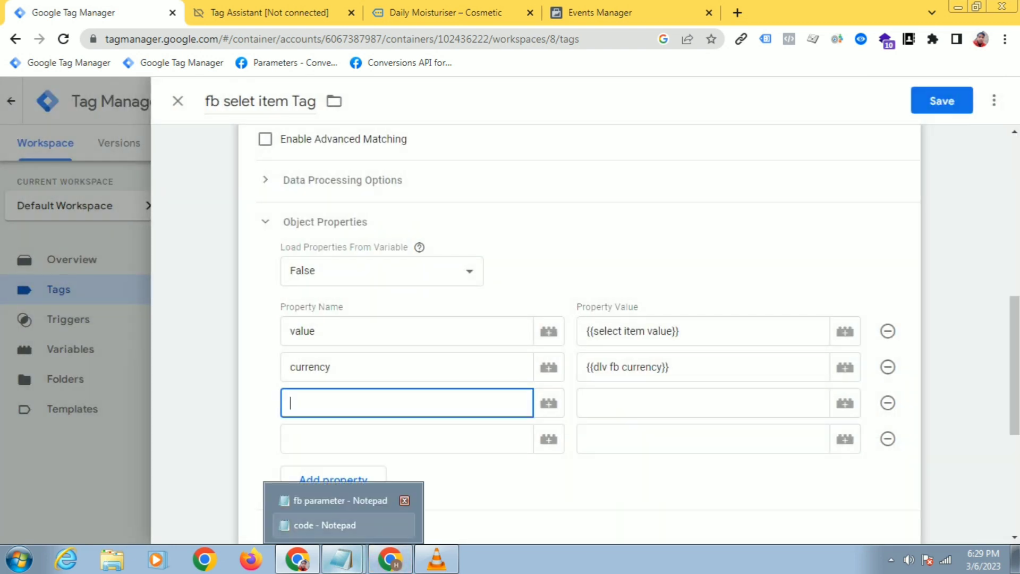
click(329, 492)
drag(703, 247, 630, 246)
right_click(638, 247)
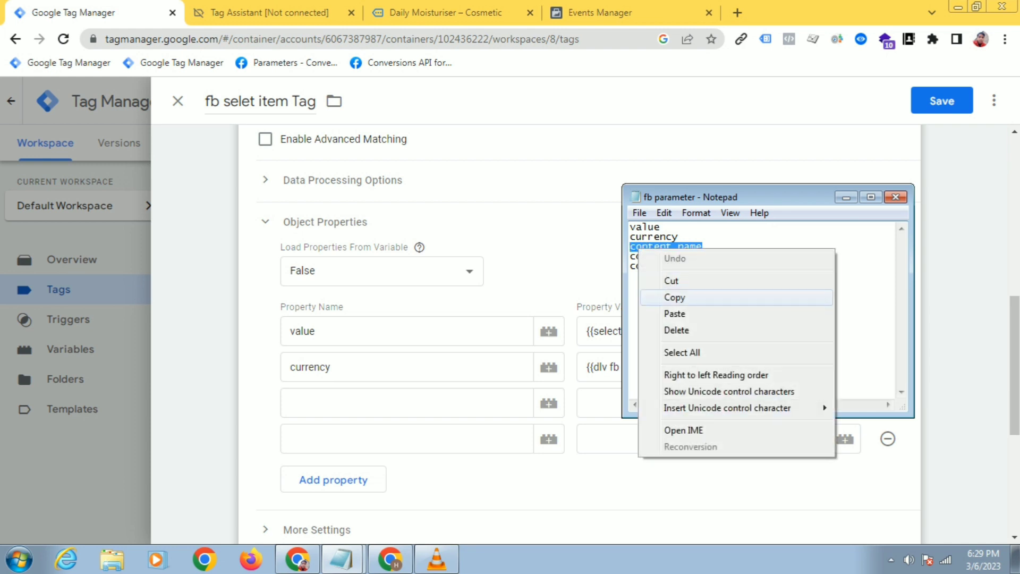
click(684, 297)
key(alt+Tab)
click(373, 407)
right_click(374, 407)
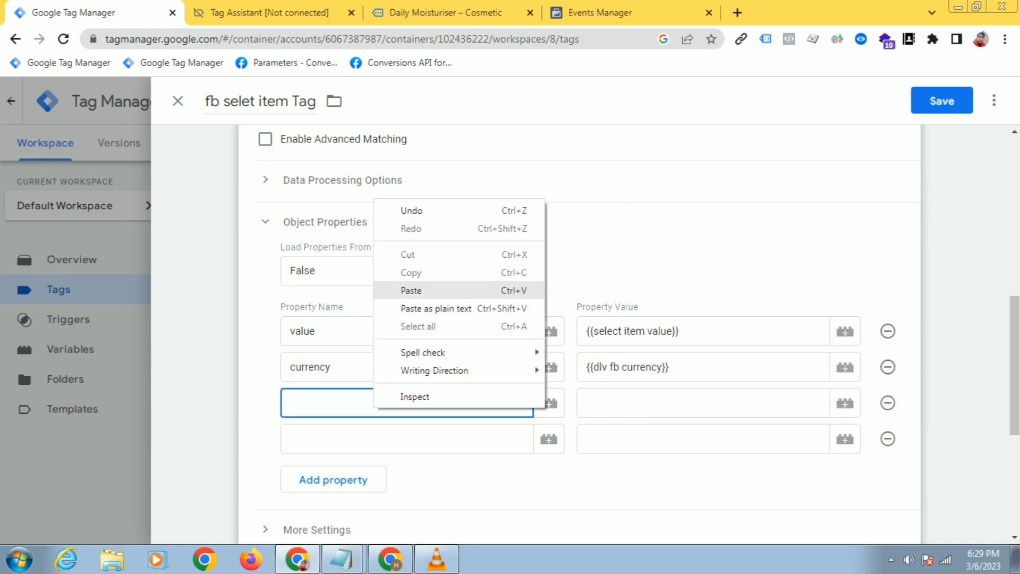
click(409, 290)
key(Tab)
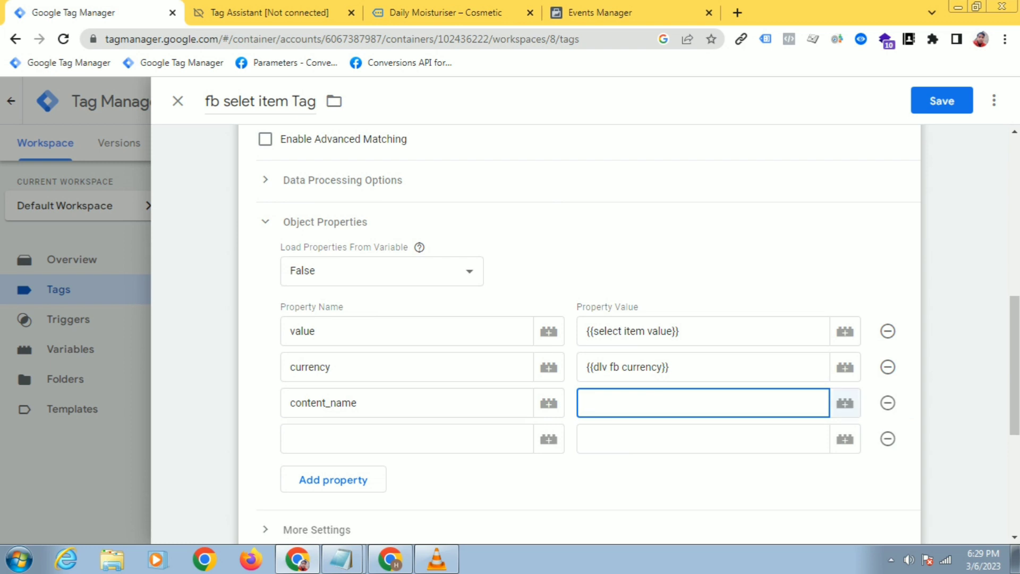
Start a new variable for the content_name property's value and name it "fb select item name"
click(845, 403)
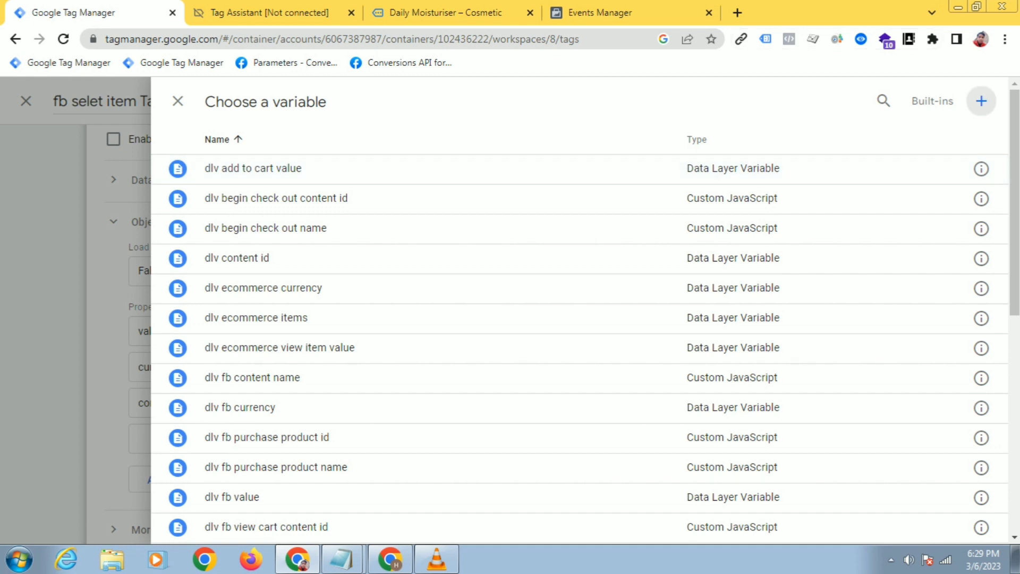
click(982, 101)
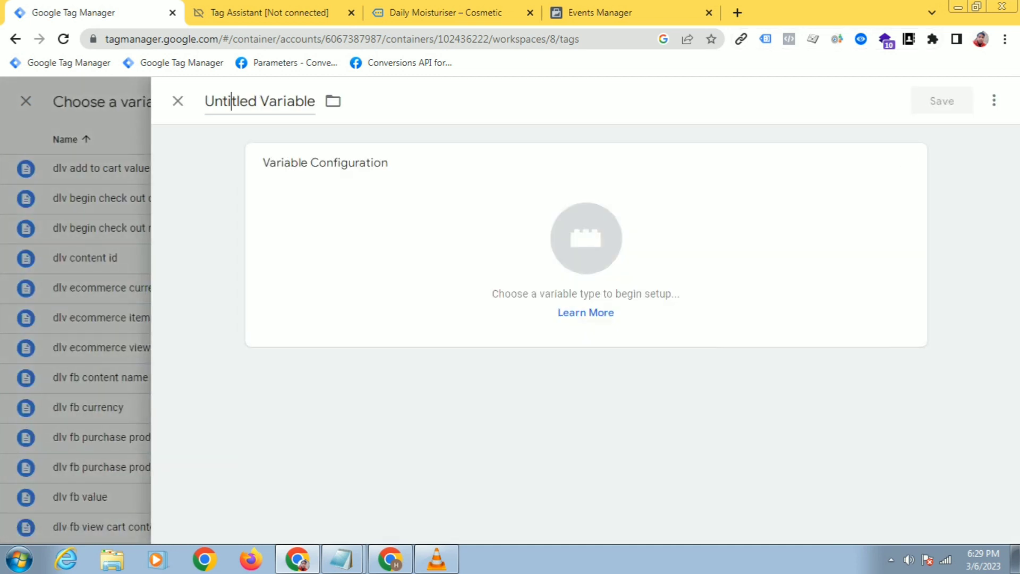
double_click(231, 101)
triple_click(231, 101)
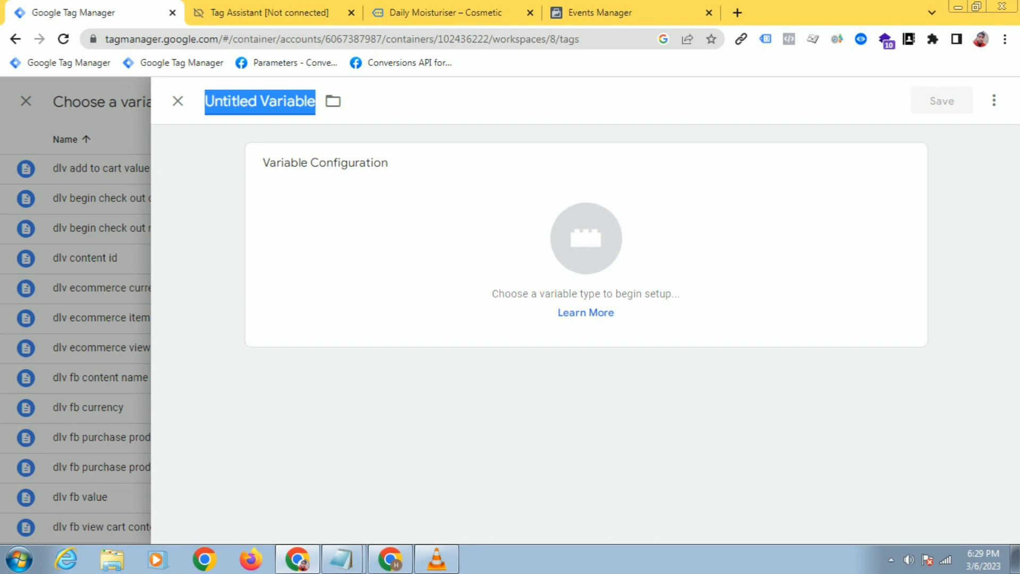
text(fb)
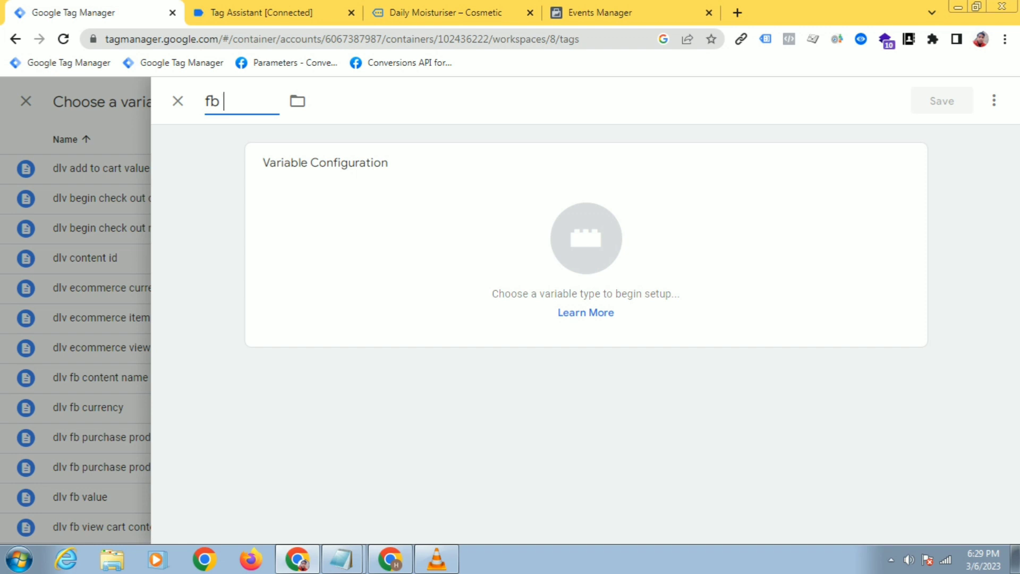
text(select ite)
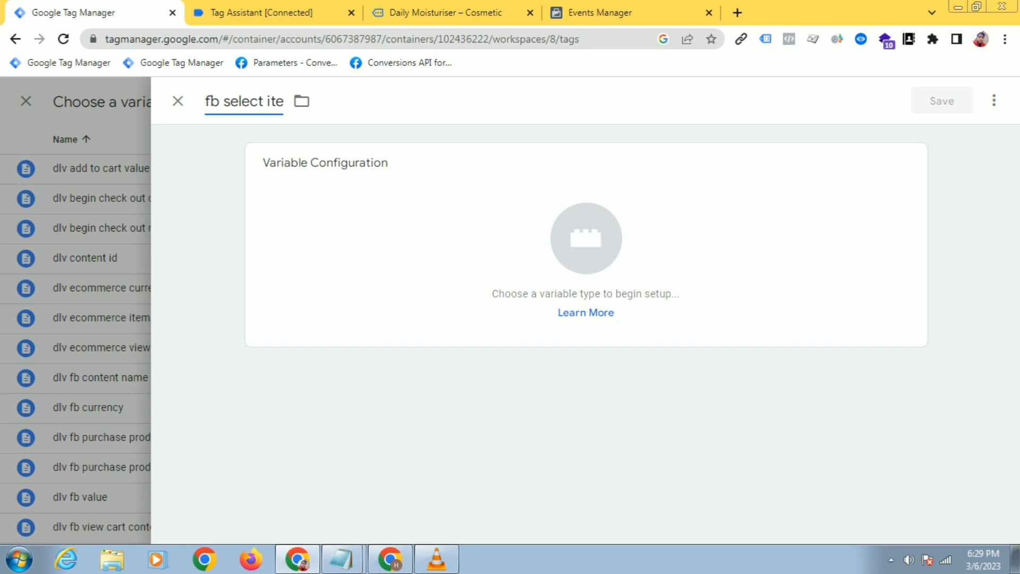
text(m name lis)
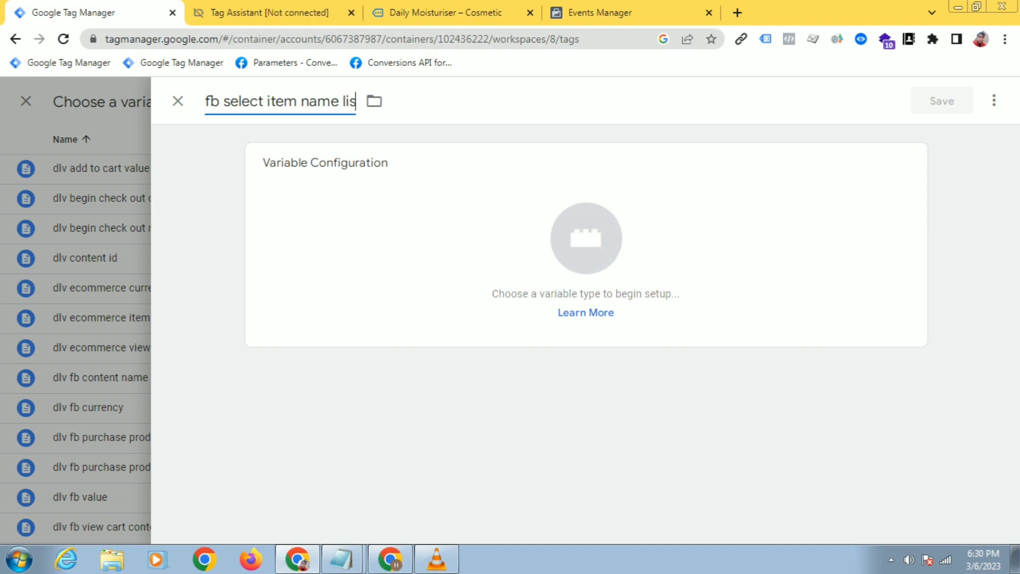
key(BackSpace)
key(BackSpace)
key(BackSpace)
key(BackSpace)
Add the prefix "dlv" to the variable name, making it "dlv fb select item name"
click(587, 239)
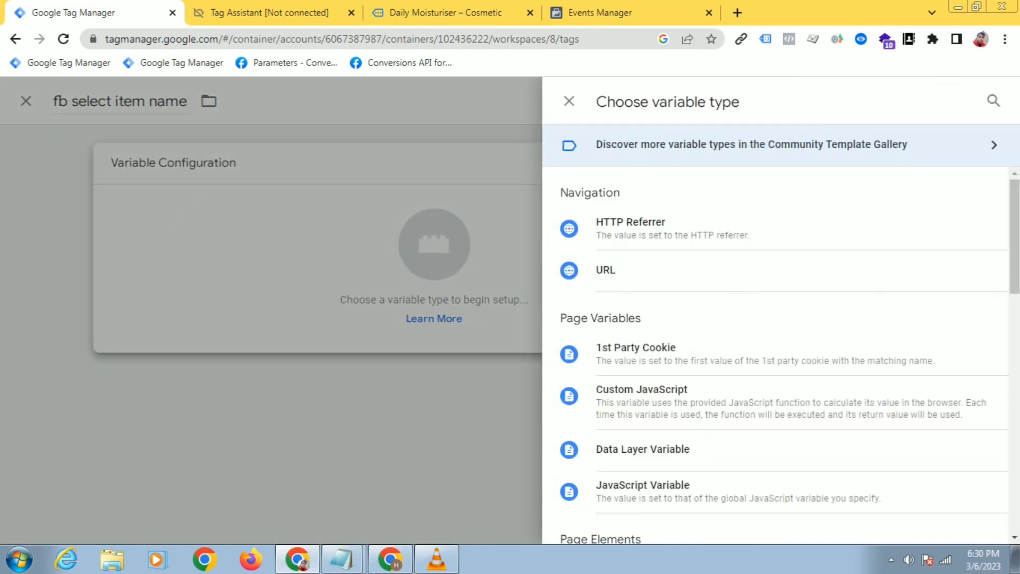
click(642, 449)
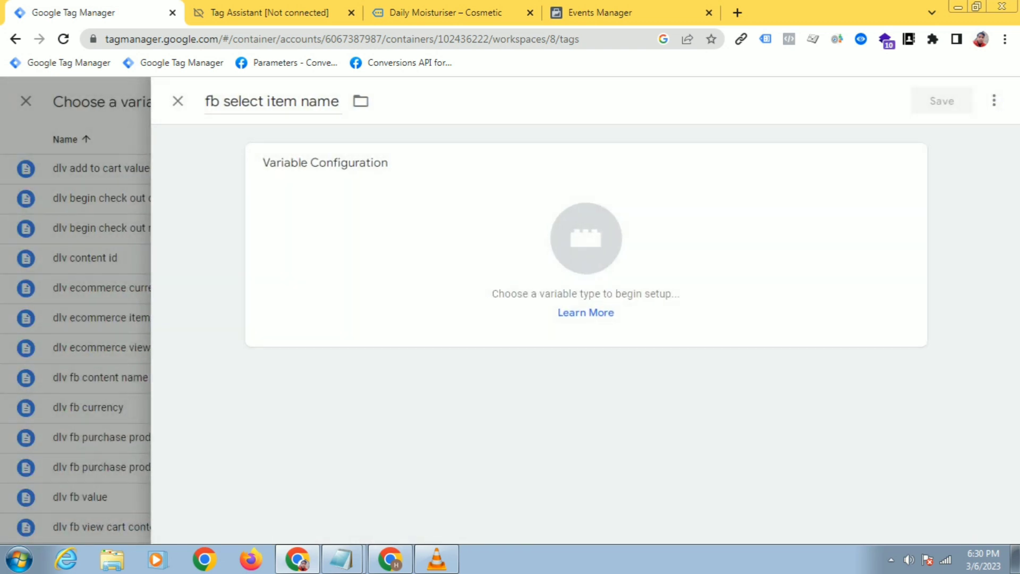
click(206, 101)
text(dlv)
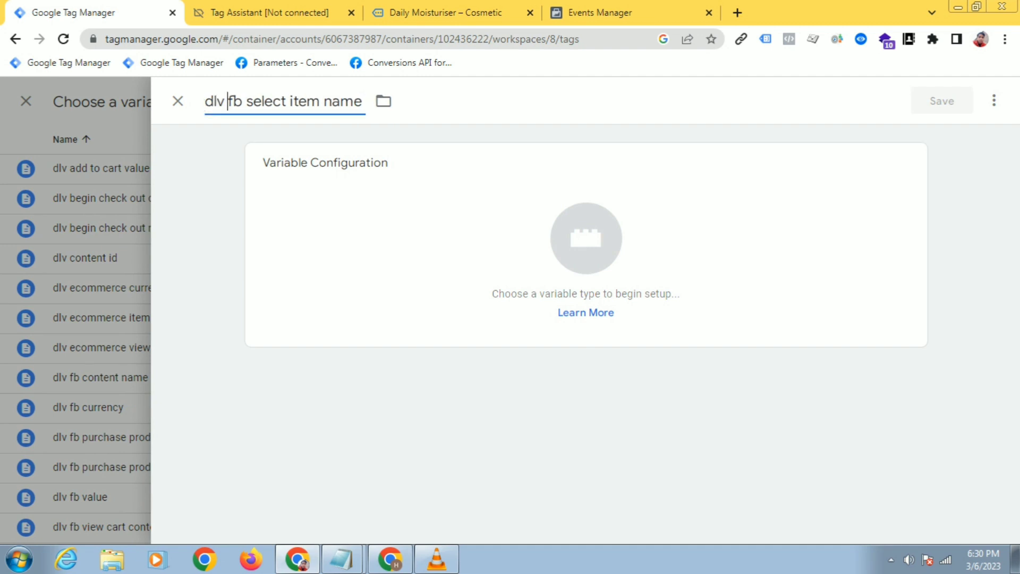
Set the variable type to Custom JavaScript and paste in the function copied from the "code" Notepad file
click(586, 238)
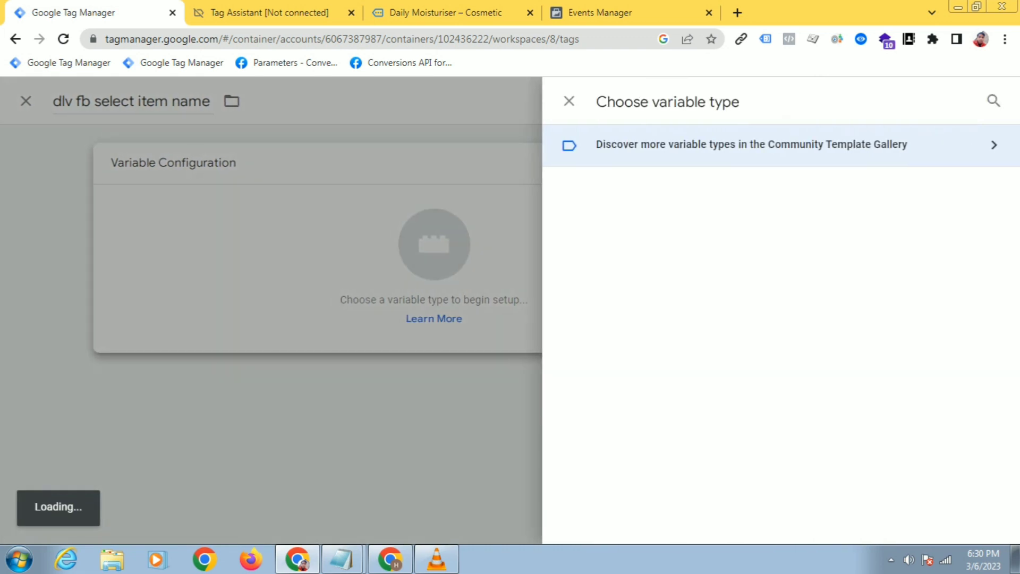
scroll(776, 327, down, 1)
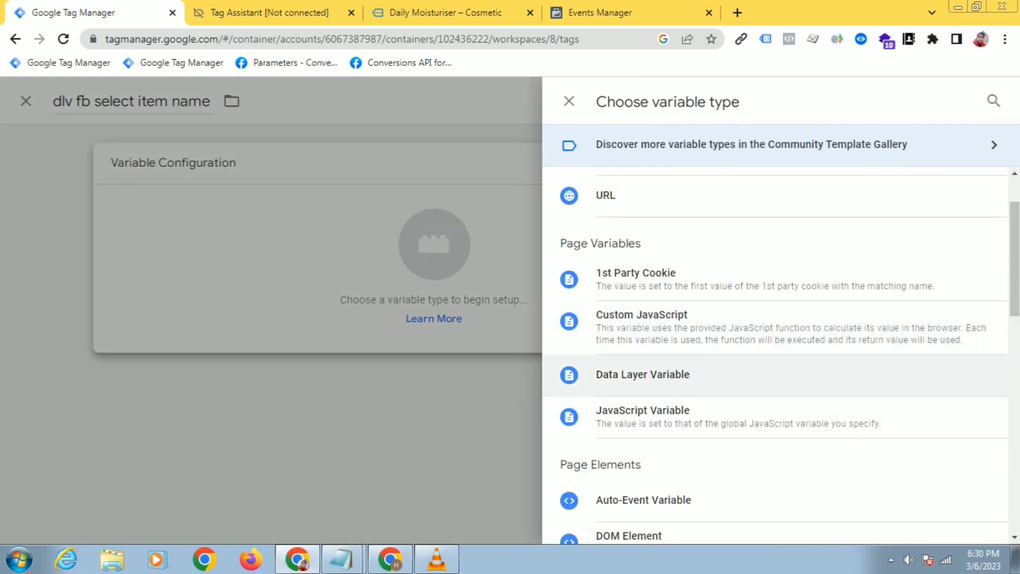
click(776, 327)
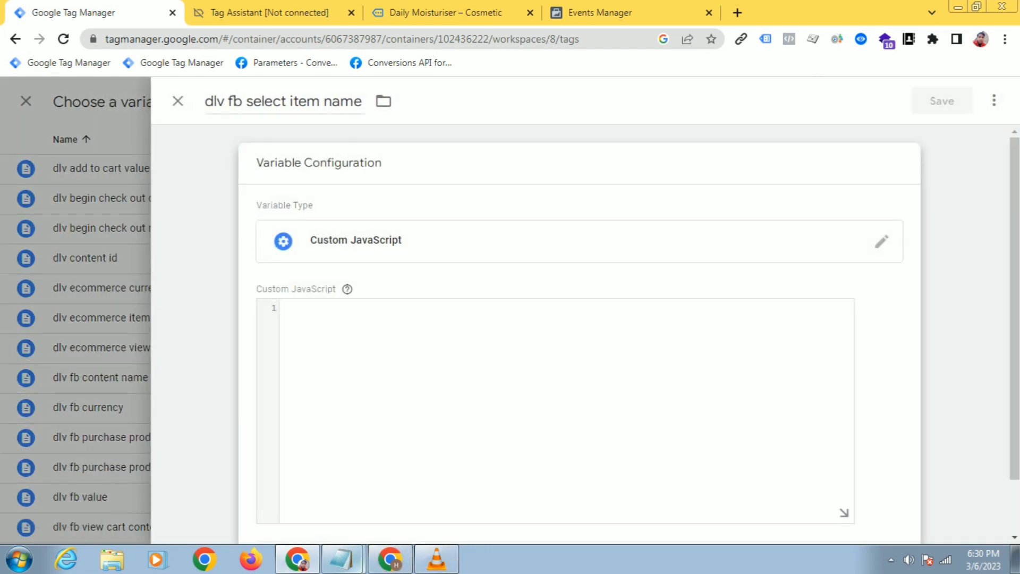
mouse_move(343, 559)
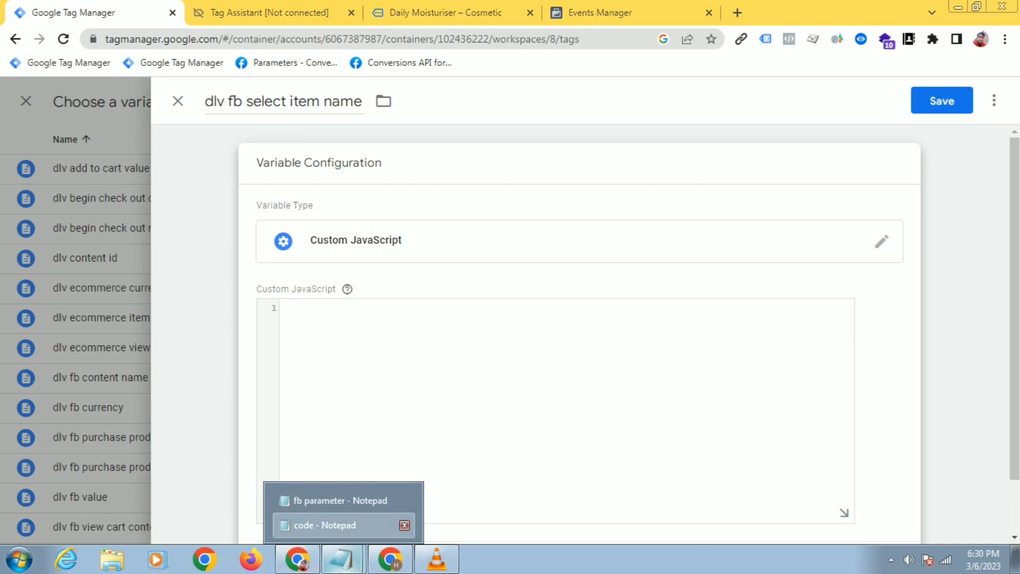
click(324, 525)
right_click(584, 250)
click(618, 297)
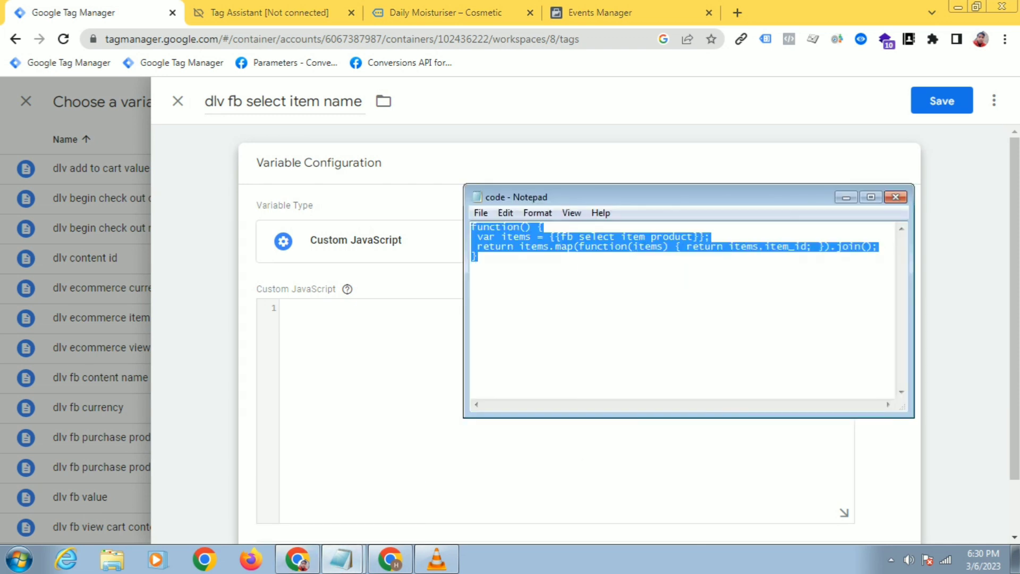
click(333, 328)
right_click(334, 327)
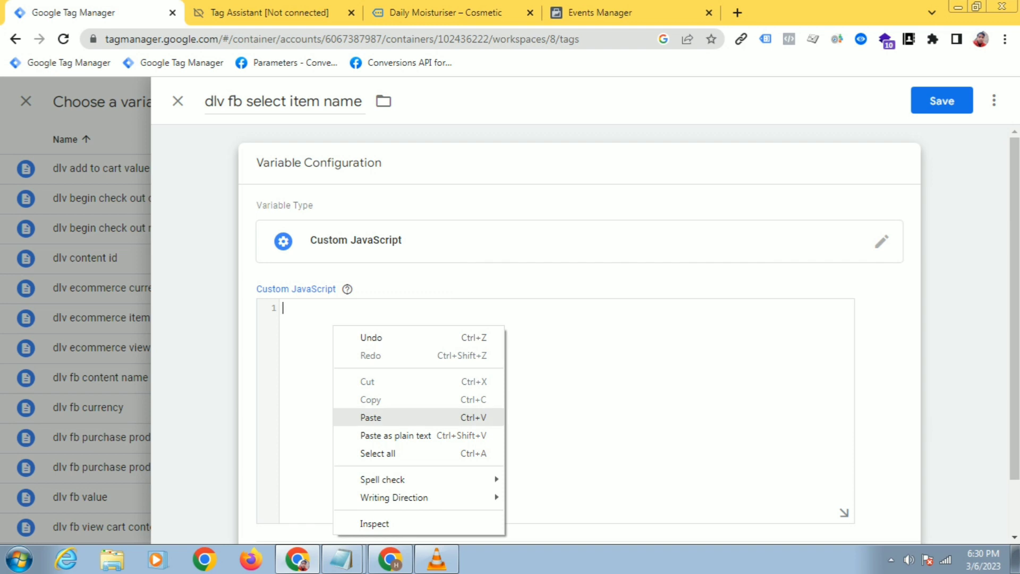
click(371, 417)
In Tag Assistant, copy the "item_name" key from the first item of the items array
key(ctrl+Tab)
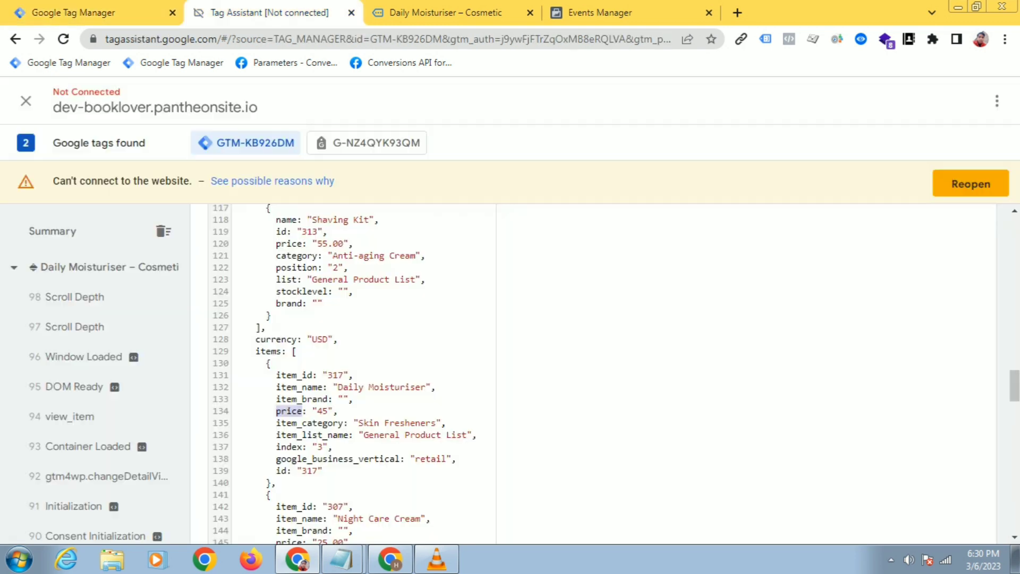
double_click(299, 387)
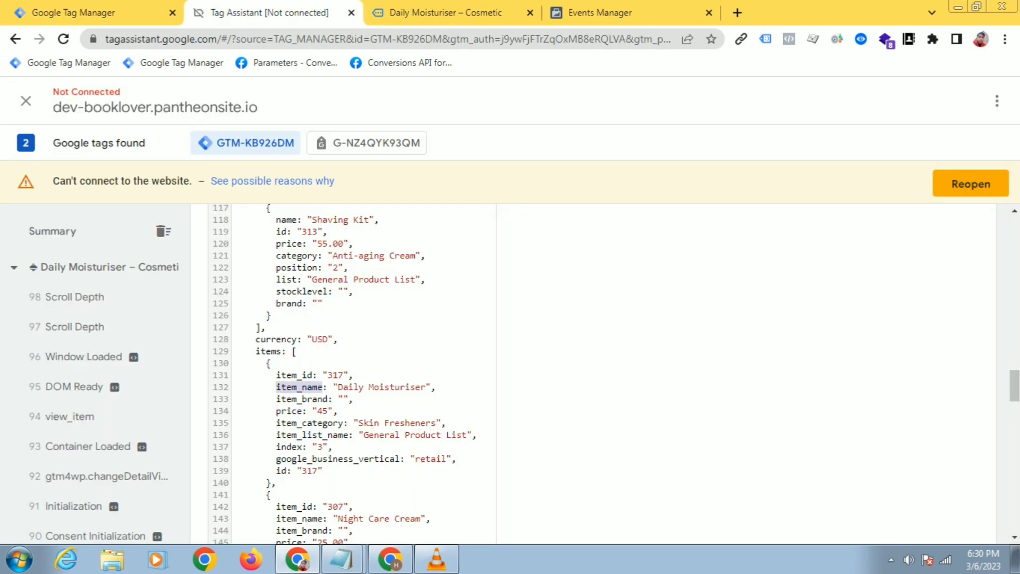
right_click(300, 387)
click(318, 396)
Back in Tag Manager, replace item_id in the function with the copied item_name key and save the variable
key(ctrl+shift+Tab)
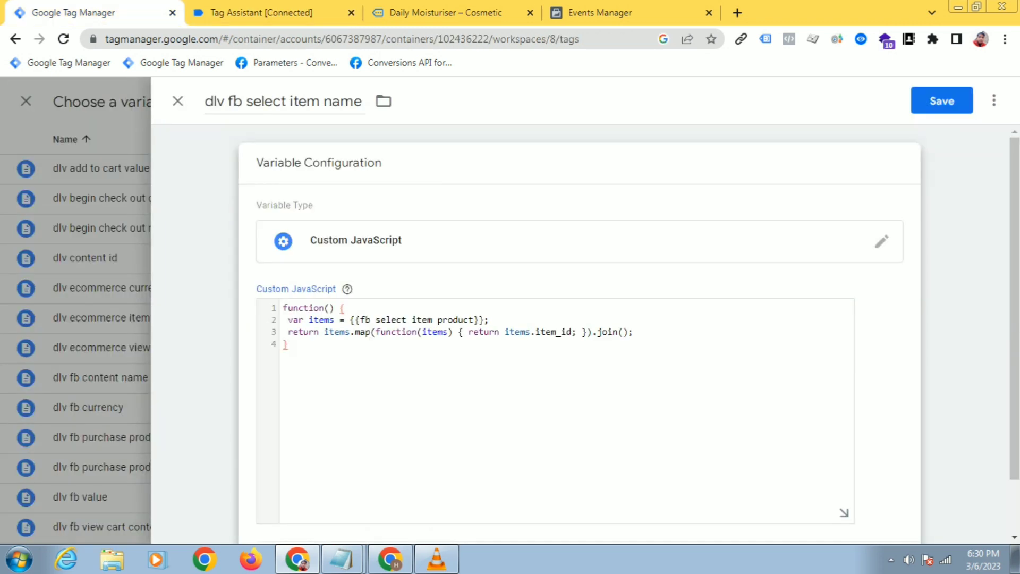
double_click(562, 331)
right_click(562, 332)
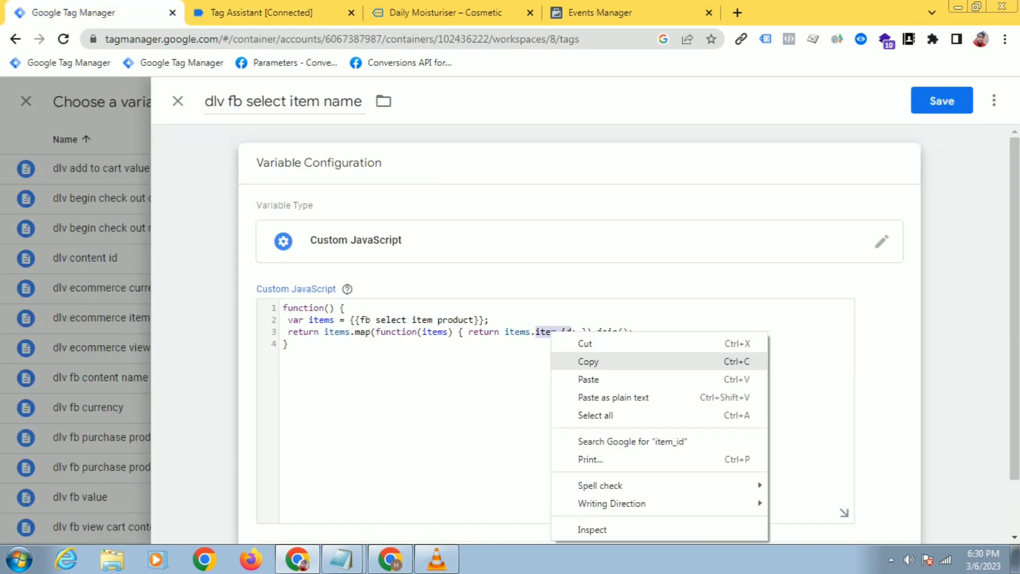
click(585, 378)
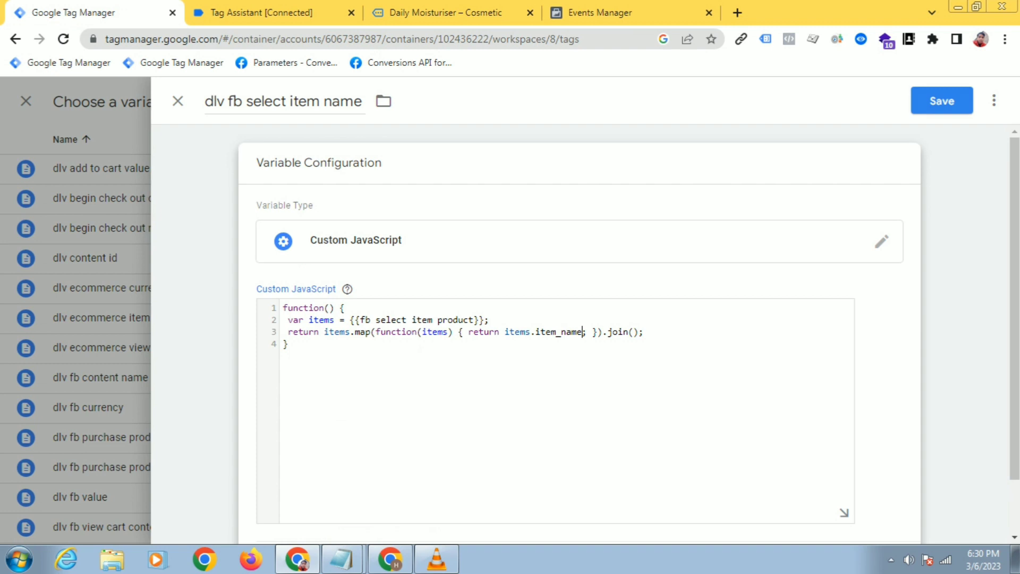
click(942, 101)
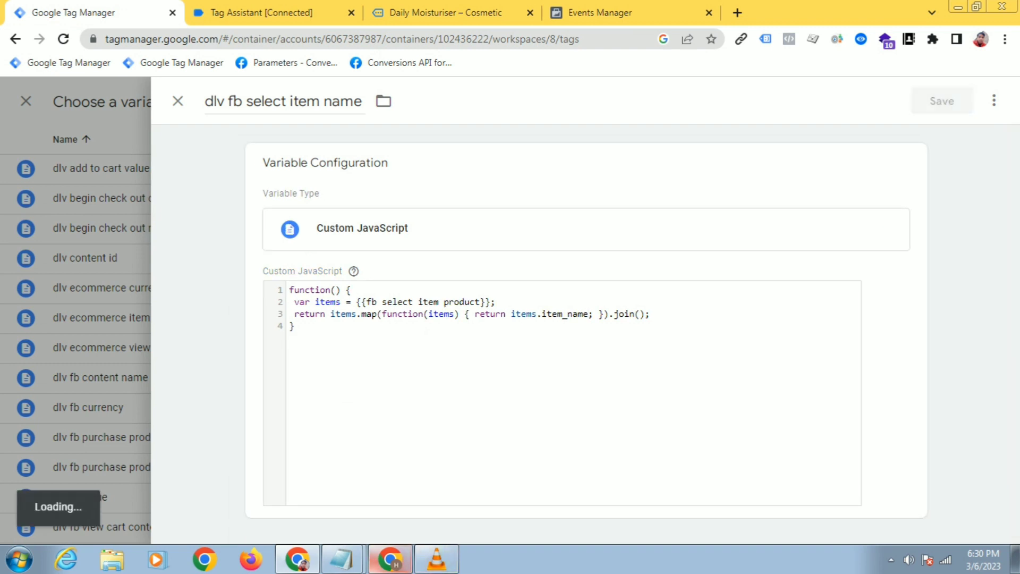
Copy content_ids from the "fb parameter" Notepad file into the empty property name field of the tag
mouse_move(343, 560)
click(341, 501)
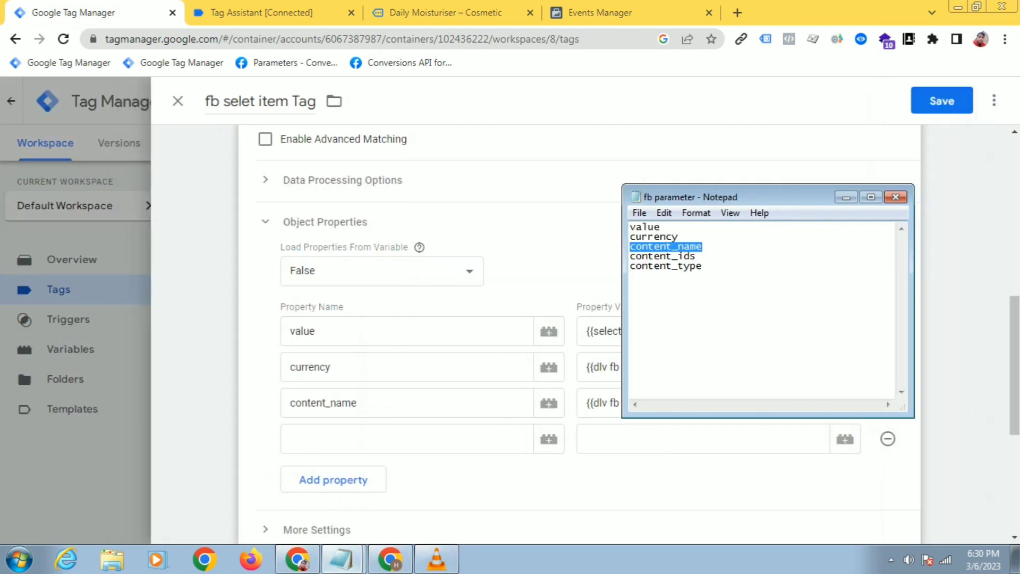
click(697, 257)
key(shift+Home)
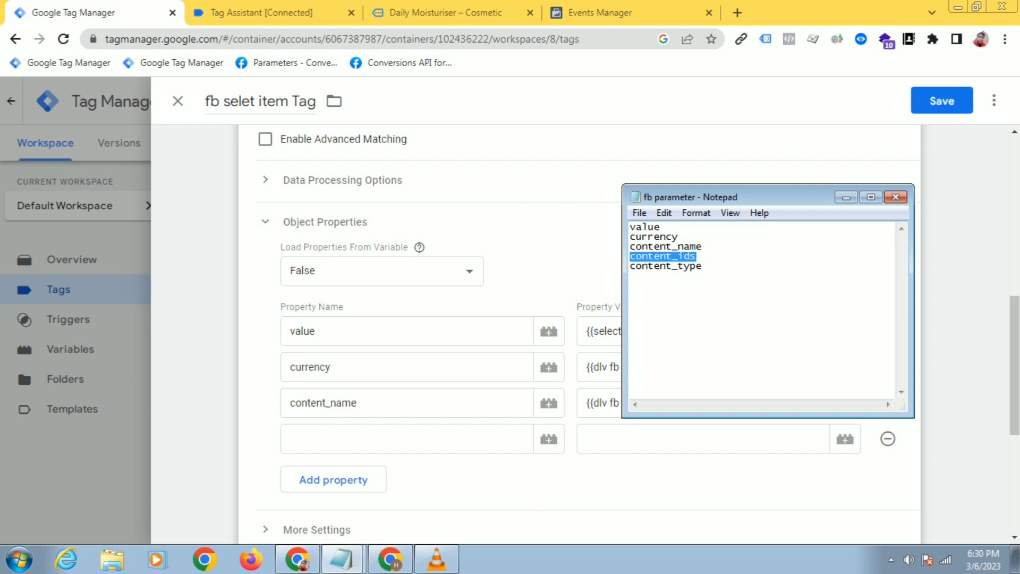
right_click(647, 259)
click(683, 307)
click(352, 440)
right_click(352, 440)
click(390, 320)
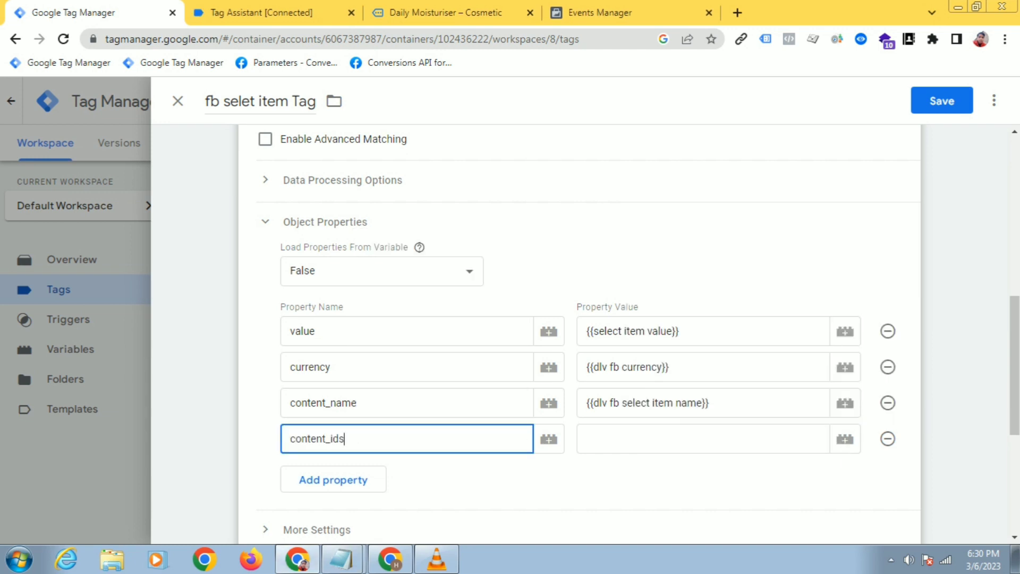
Create a new variable for the content_ids value and name it "dlv fb select item id"
click(845, 440)
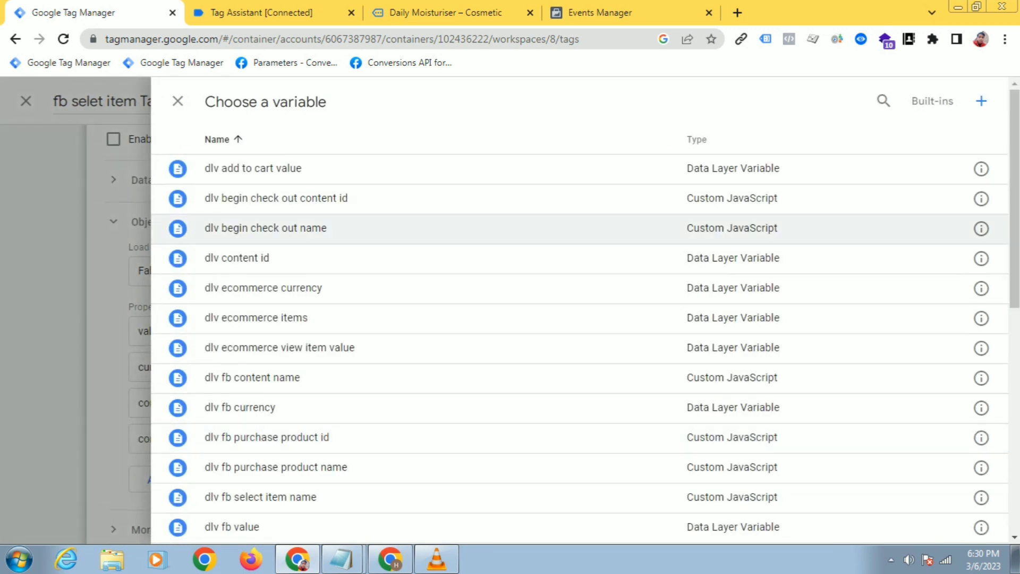
click(982, 101)
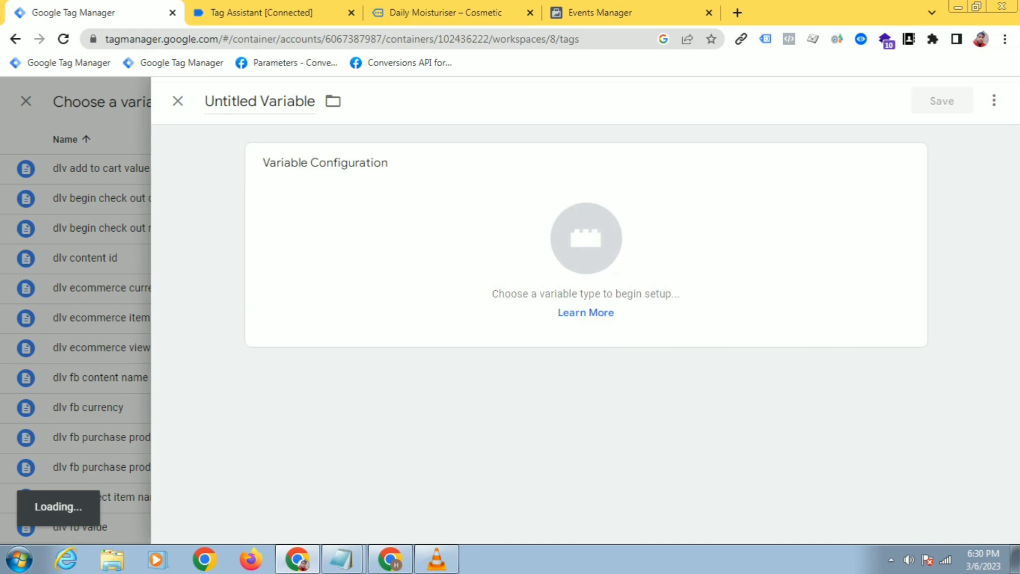
text(dlv select item)
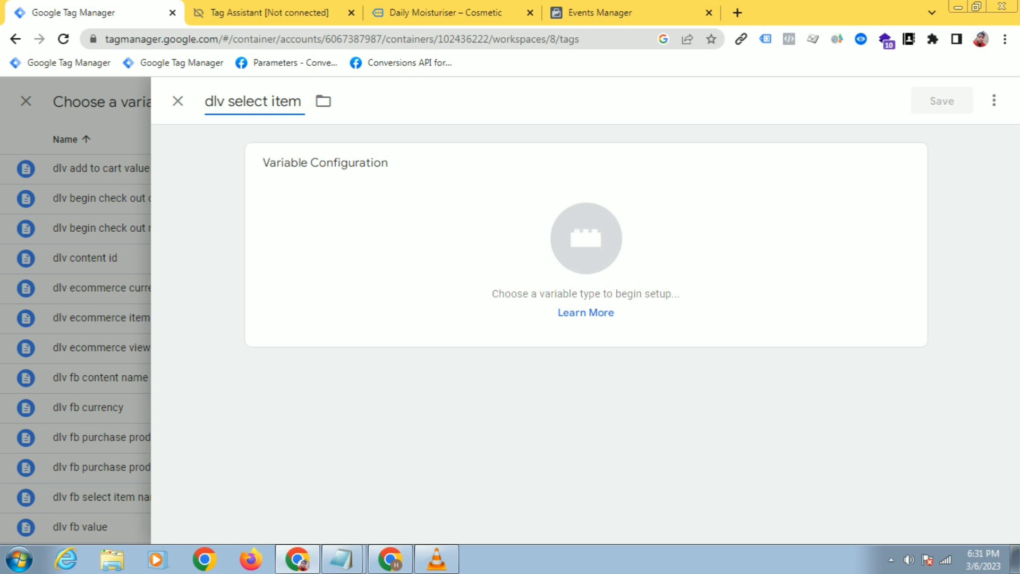
text(id)
click(228, 101)
text(fb)
Set the variable type to Custom JavaScript, paste in the item_id function from the "code" Notepad file, and save the variable
click(586, 240)
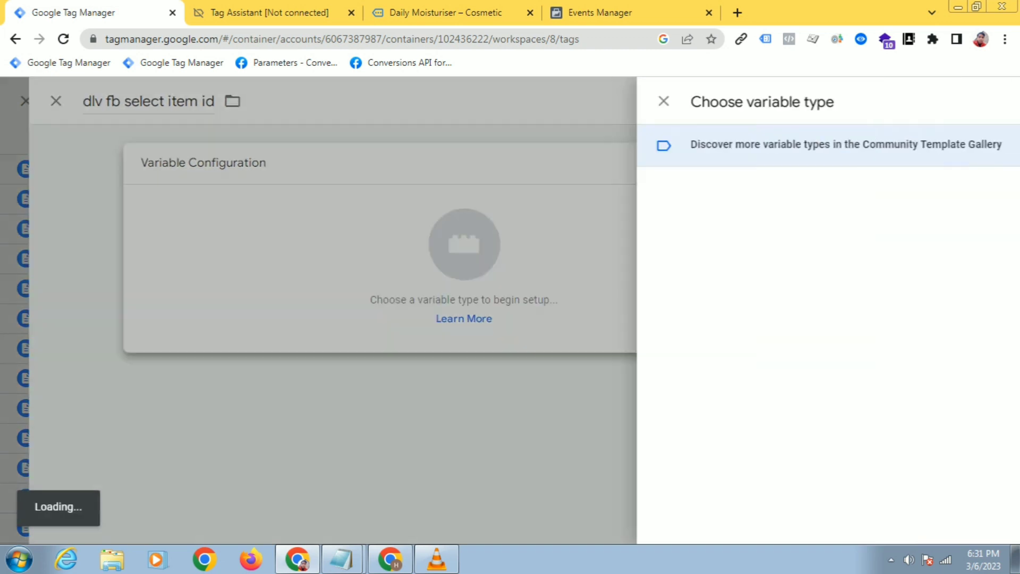
click(642, 396)
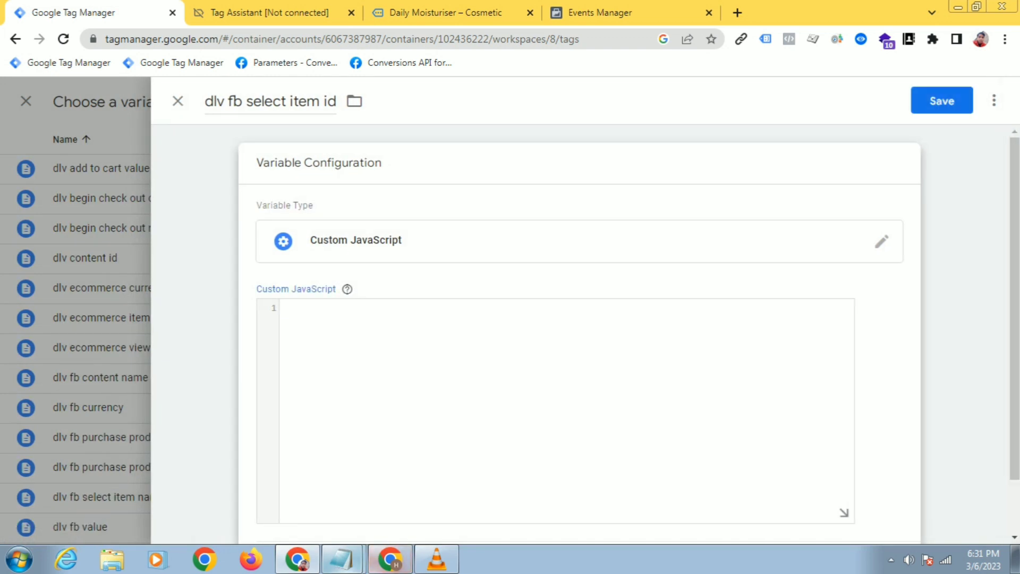
mouse_move(342, 559)
click(319, 522)
right_click(496, 246)
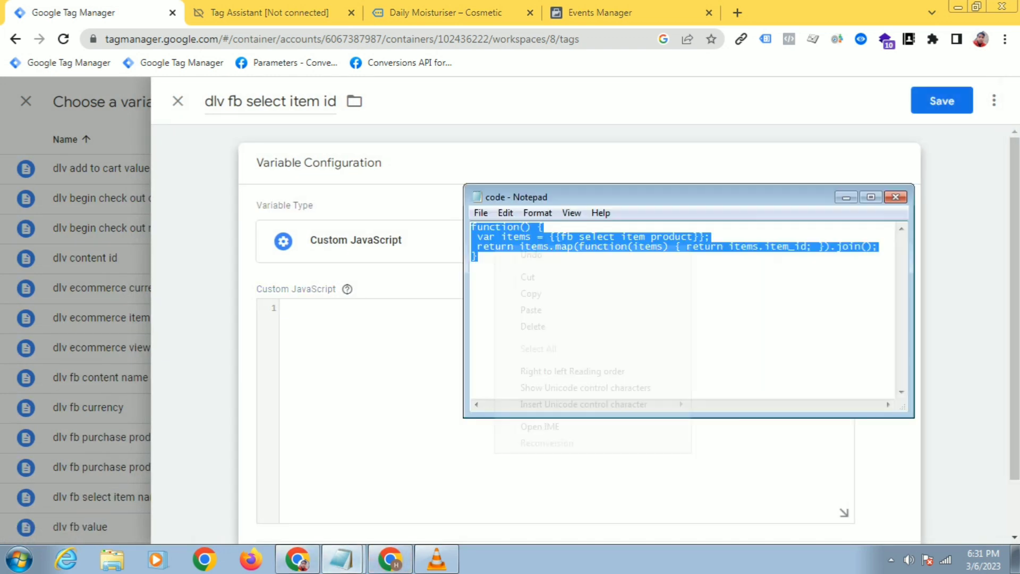
click(531, 292)
click(372, 340)
right_click(367, 316)
click(399, 401)
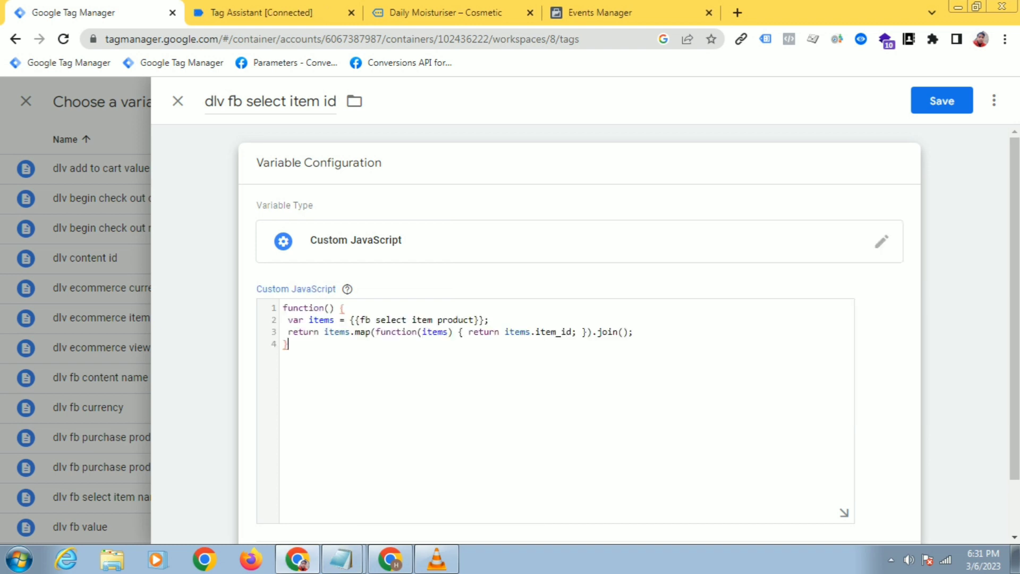
click(942, 101)
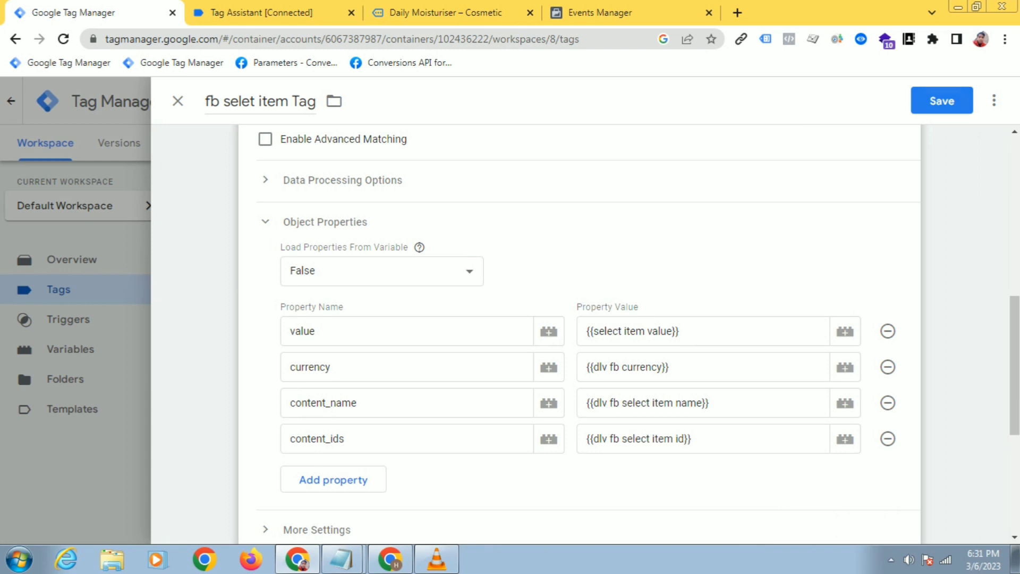
Add another object property row to the tag and copy content_type from the "fb parameter" Notepad file
scroll(579, 335, down, 3)
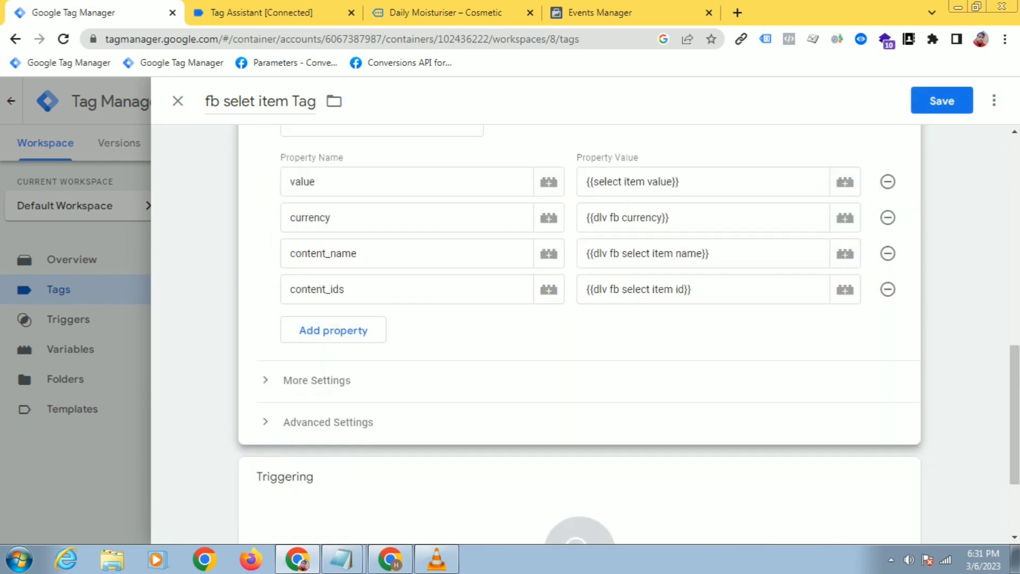
click(333, 330)
mouse_move(342, 559)
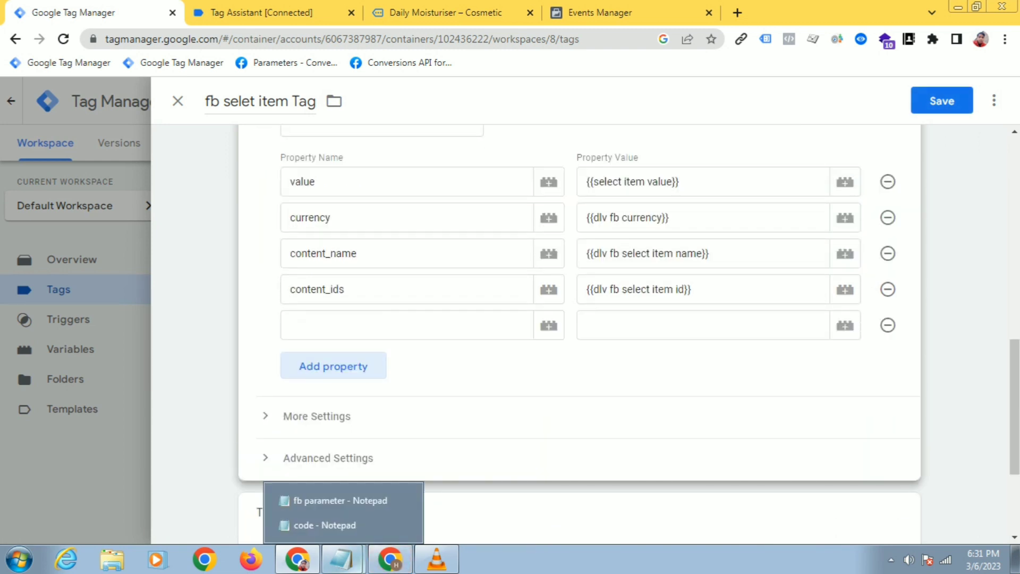
click(324, 525)
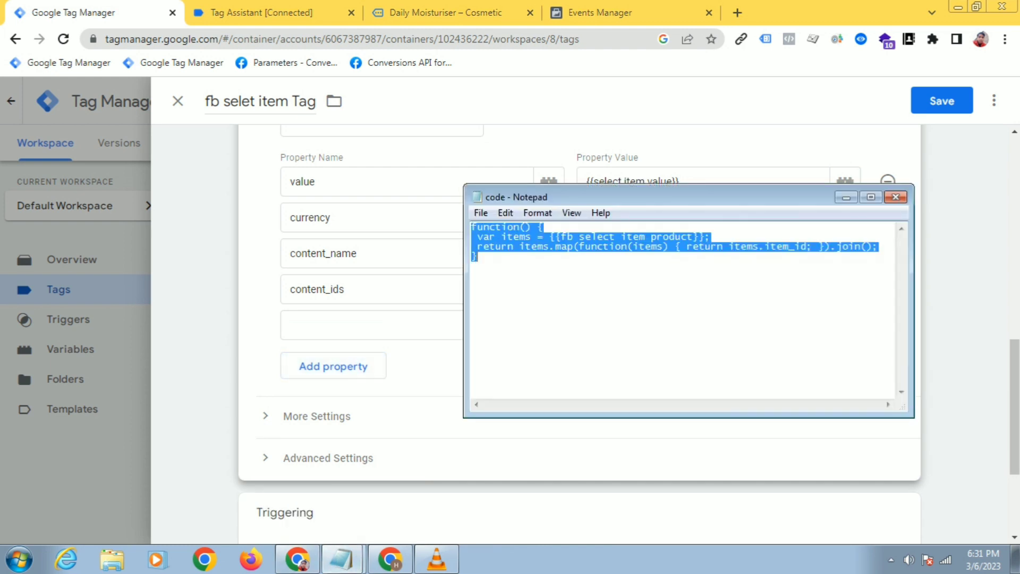
mouse_move(342, 559)
click(335, 500)
click(703, 266)
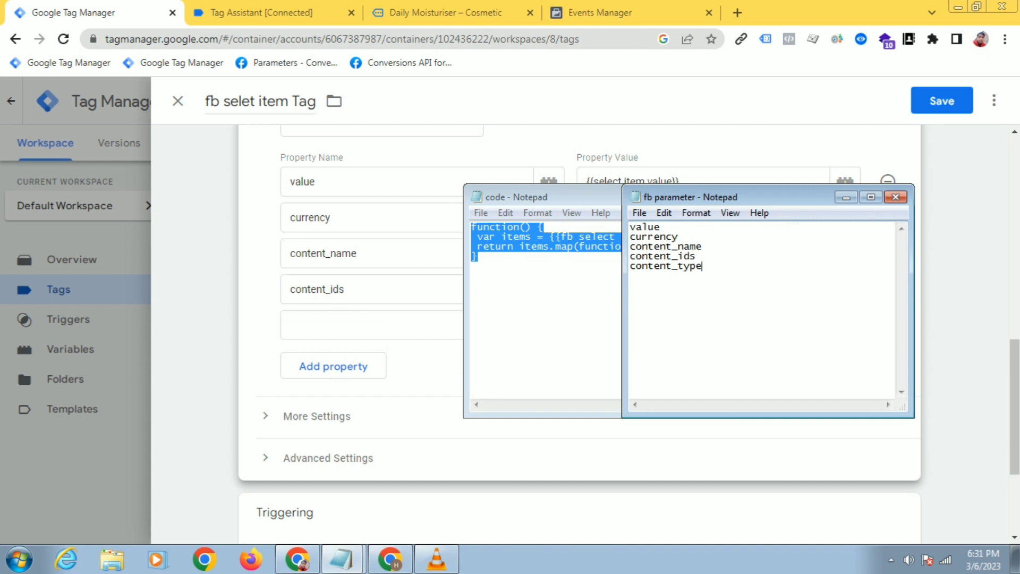
double_click(666, 266)
right_click(645, 268)
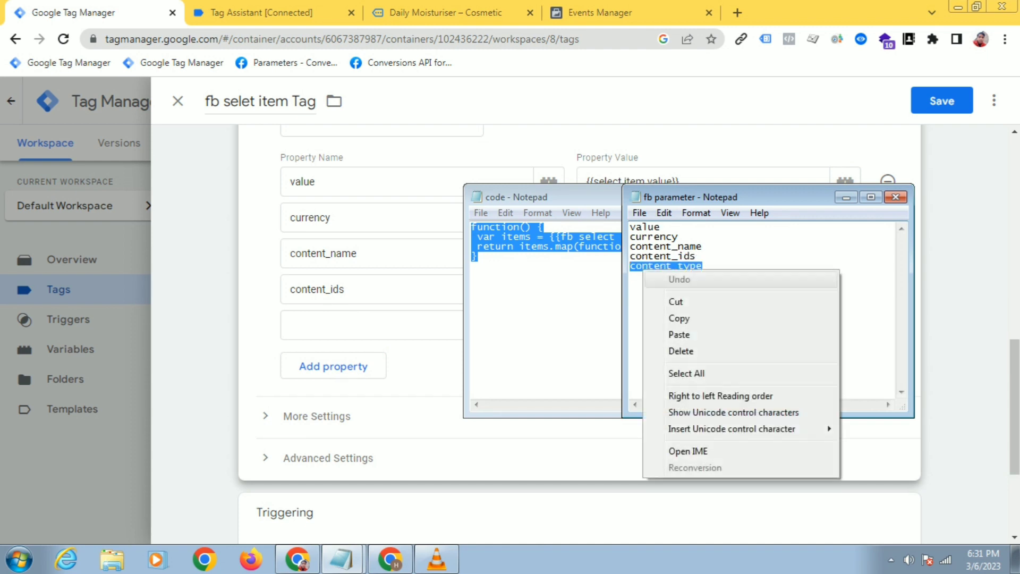
click(662, 319)
Paste content_type as the new property's name and set its value to "product"
click(372, 325)
right_click(384, 321)
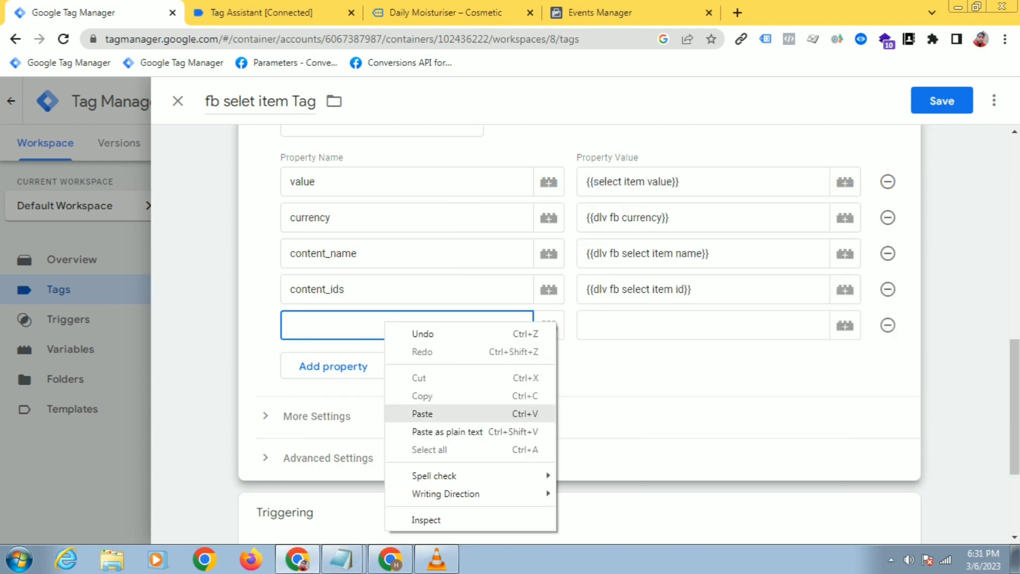
click(419, 413)
click(665, 325)
text(prod)
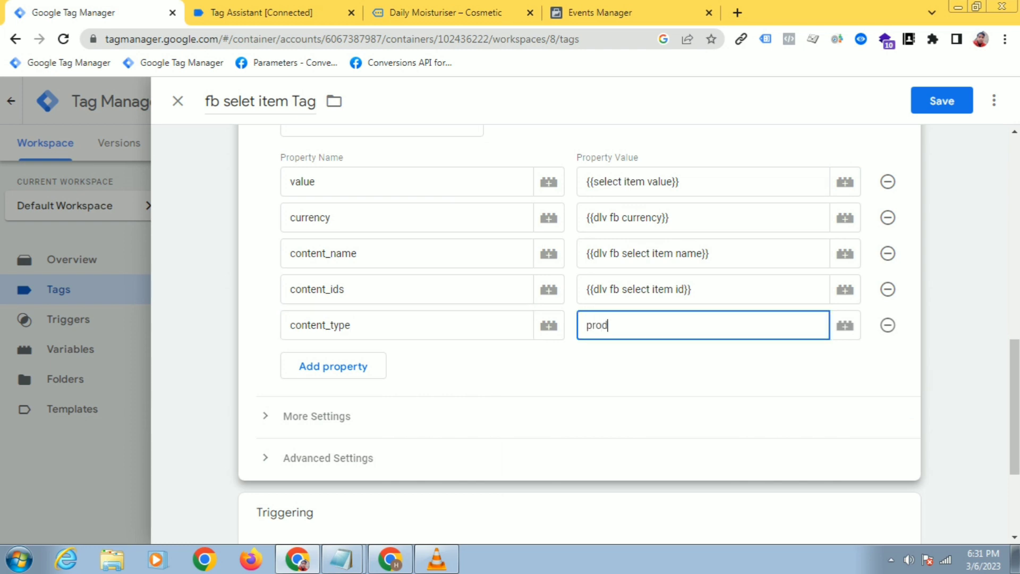
text(uct)
Assign "fb select item Trigger" as the tag's firing trigger and save the tag
scroll(580, 367, down, 3)
click(580, 412)
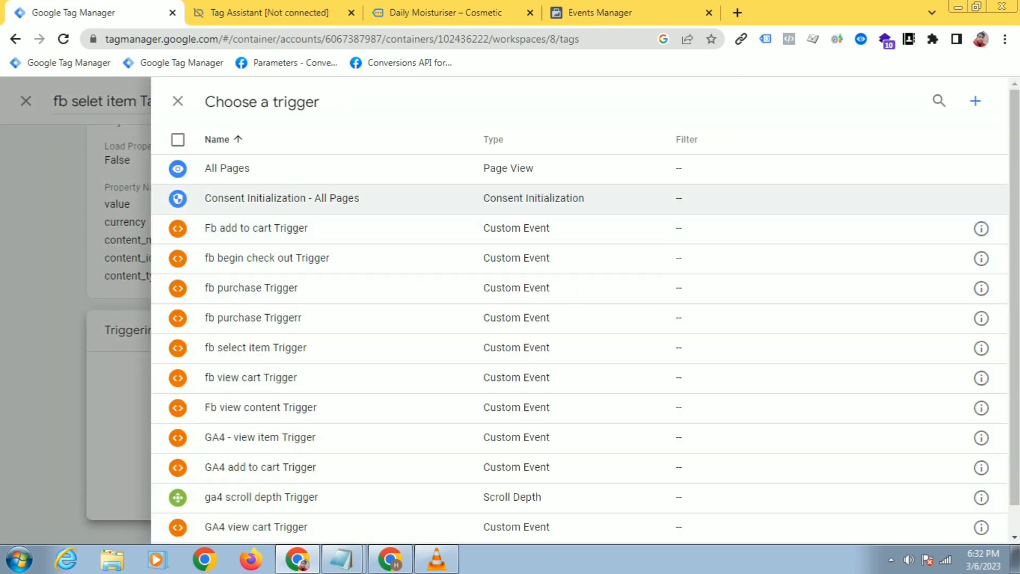
scroll(579, 378, down, 1)
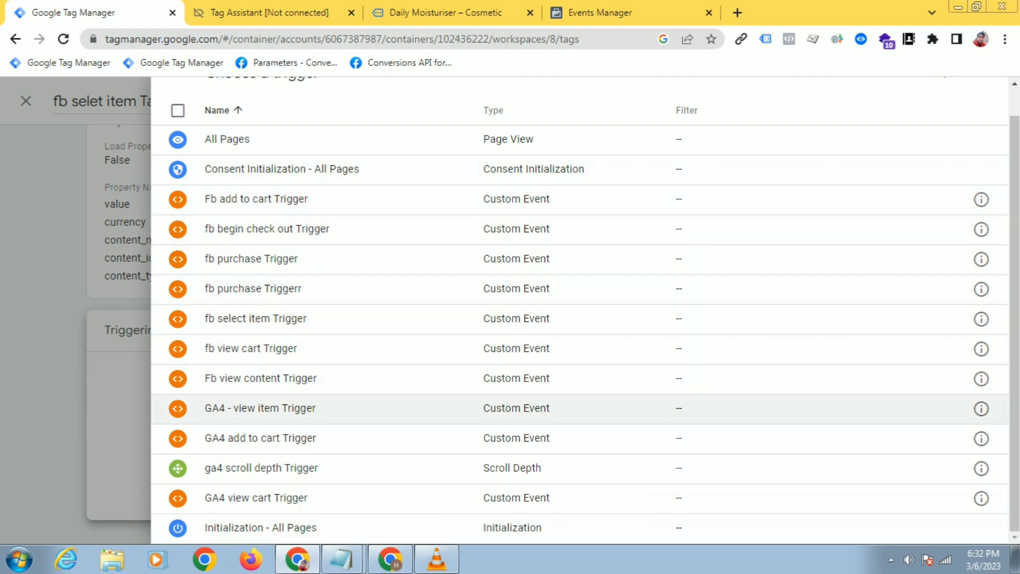
click(256, 318)
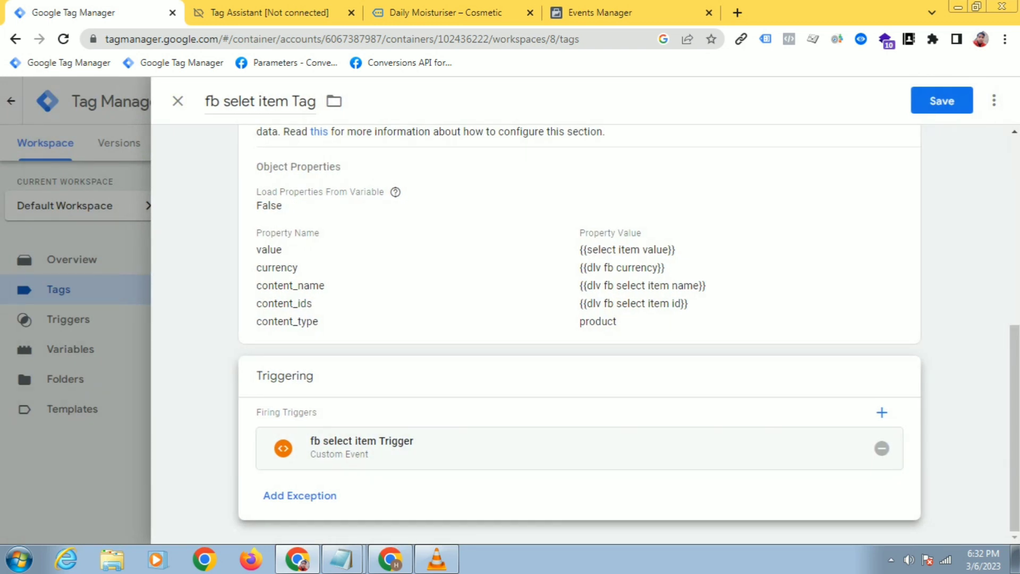
click(942, 101)
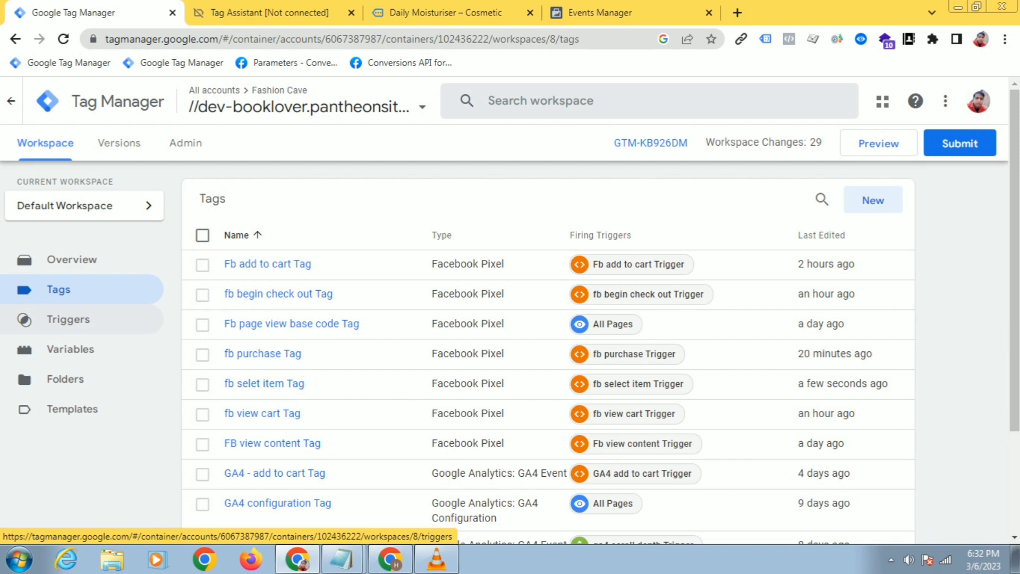
Switch to Facebook Events Manager and clear the recorded test events activity of the Cosmetic pixel
click(590, 12)
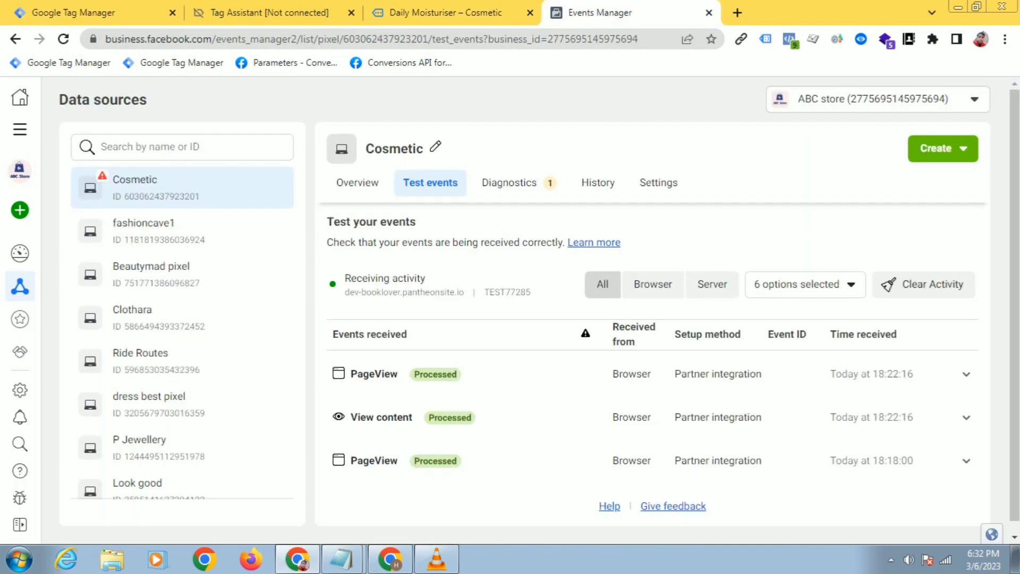
click(925, 285)
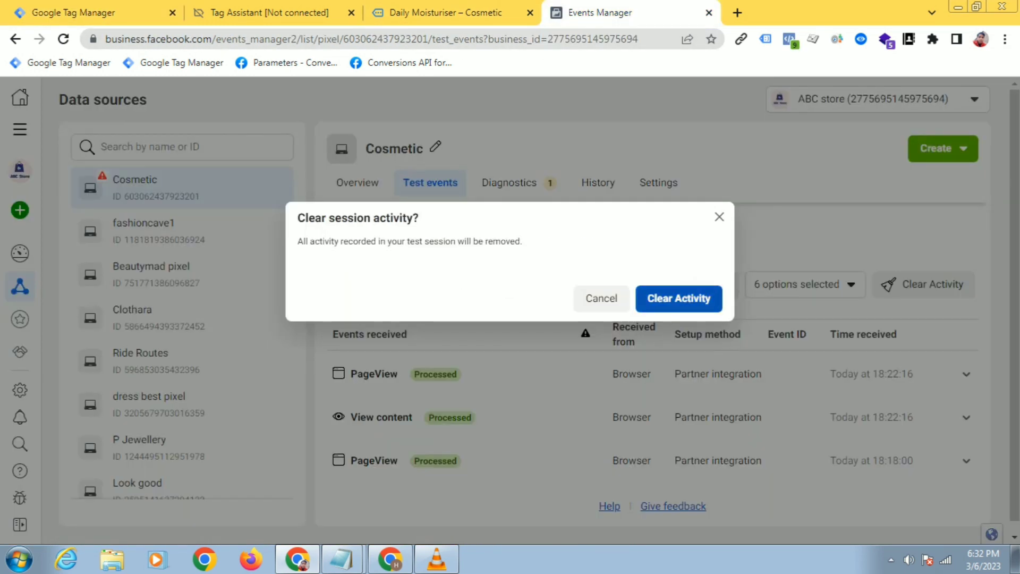
click(679, 298)
Back in Tag Manager, start a preview of the workspace and continue past the Tag Assistant connection dialog for the site
click(75, 13)
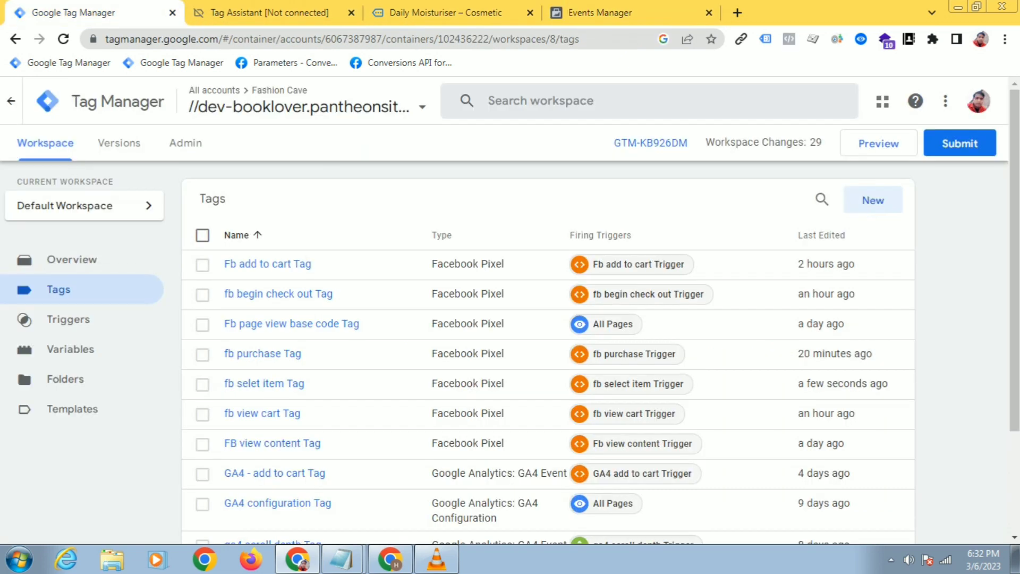
click(879, 144)
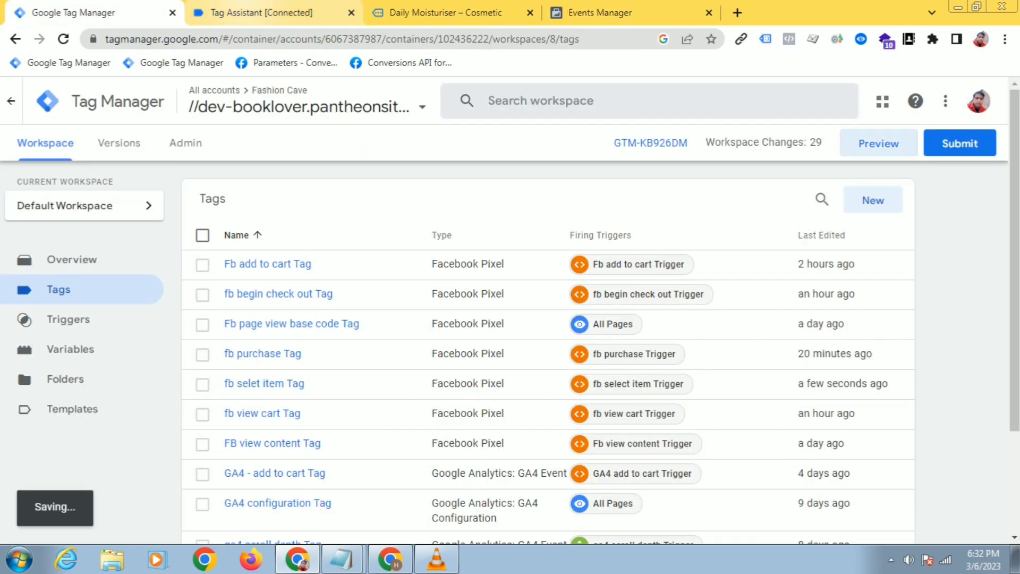
click(255, 12)
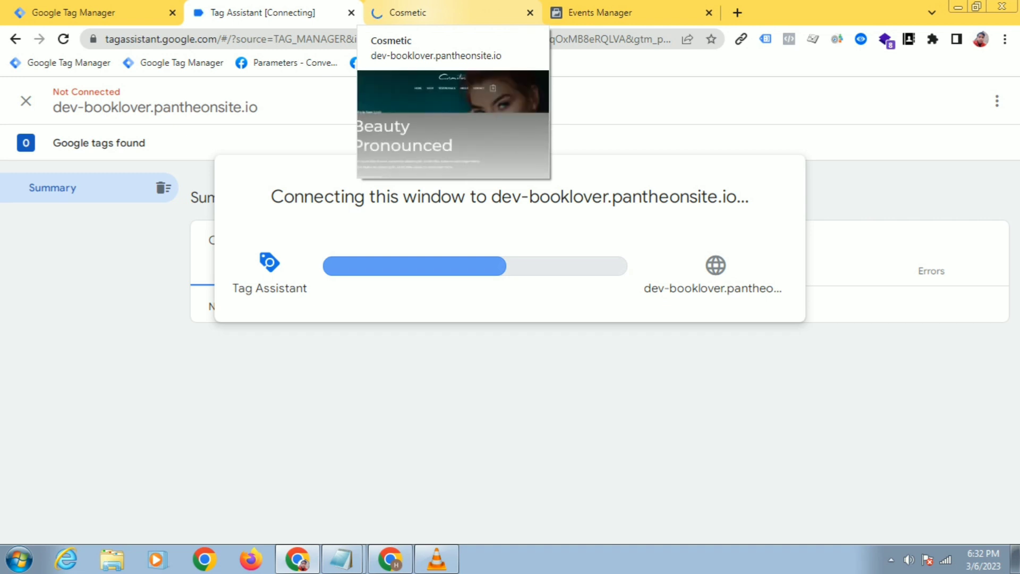
click(457, 13)
click(606, 13)
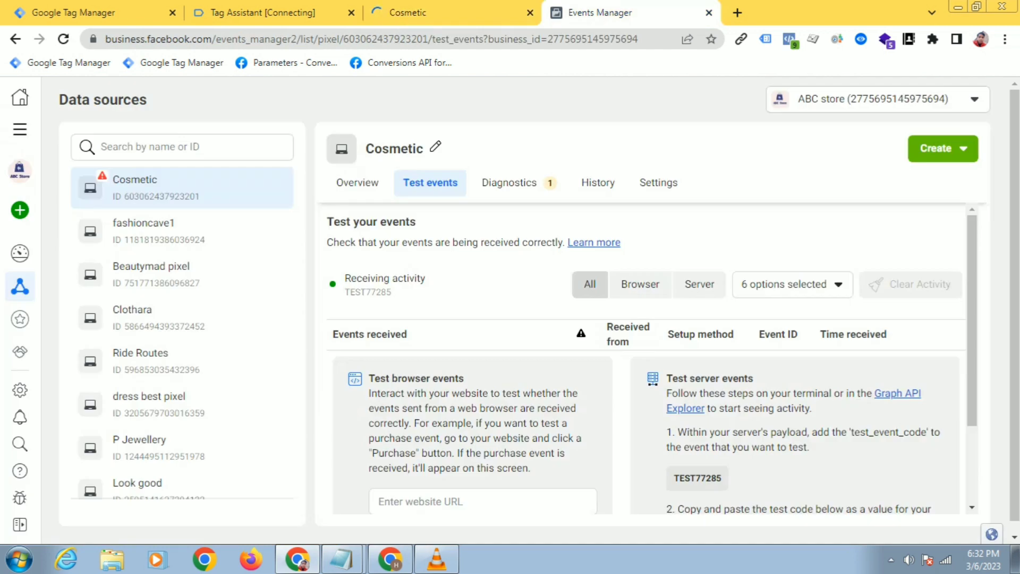
click(457, 12)
click(303, 13)
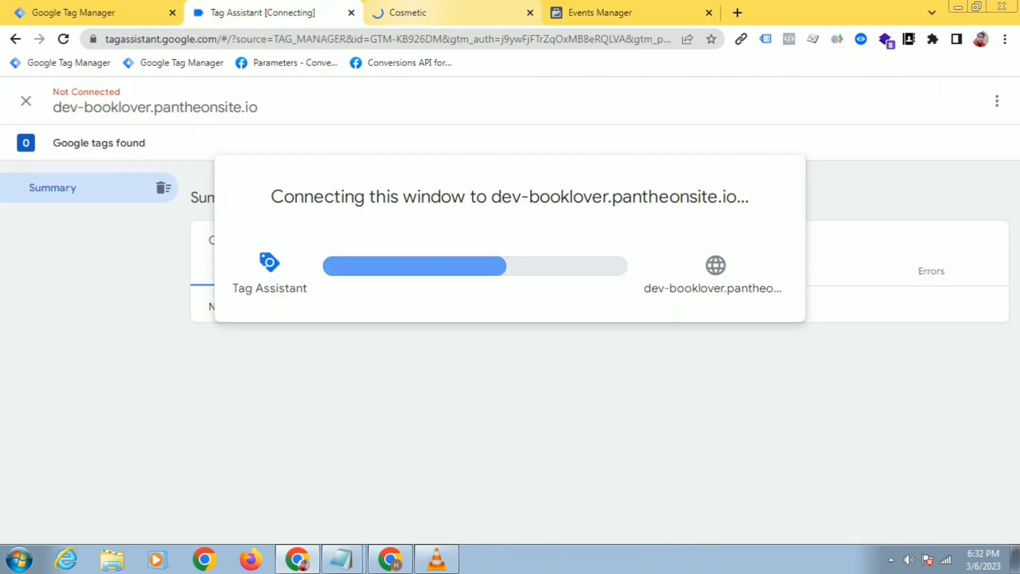
click(436, 13)
click(303, 13)
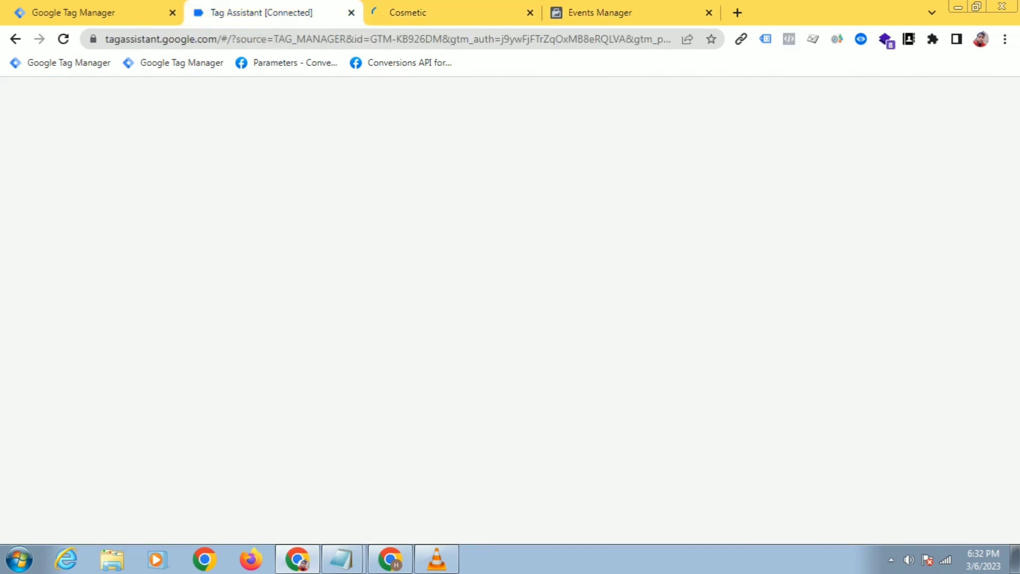
click(435, 13)
click(606, 13)
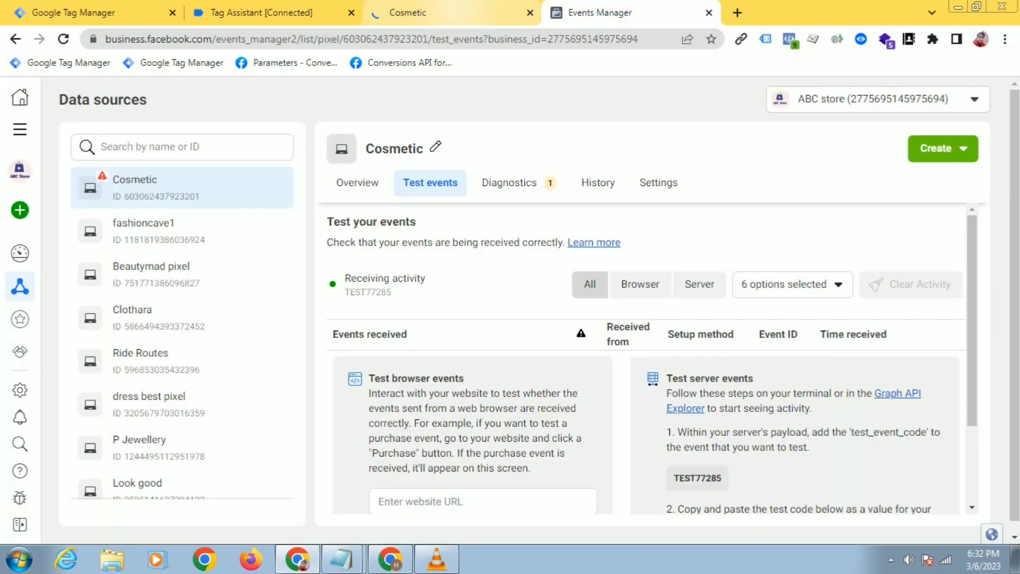
click(255, 13)
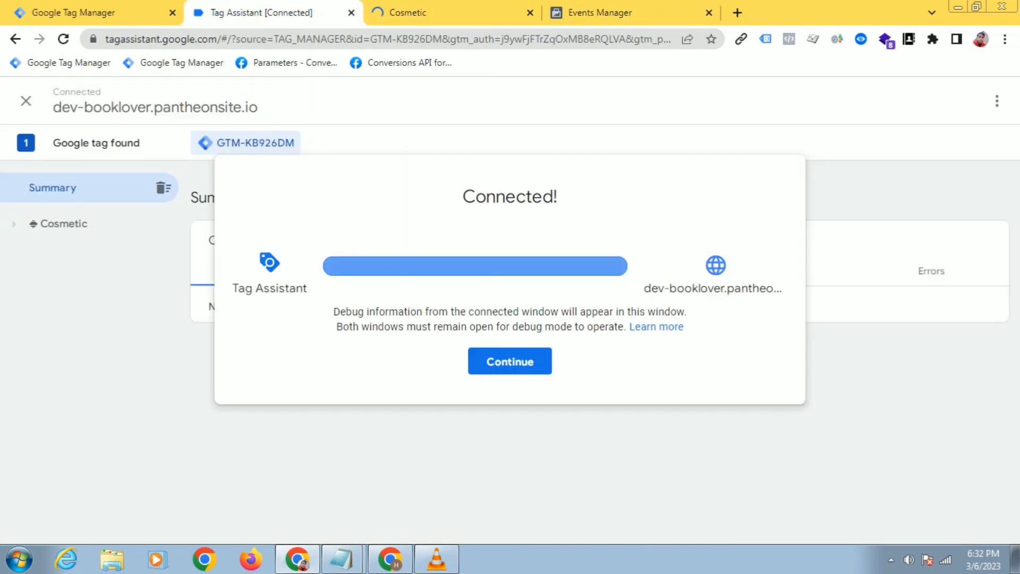
click(510, 362)
Reload the Cosmetic site and check the test events received in Events Manager
click(435, 12)
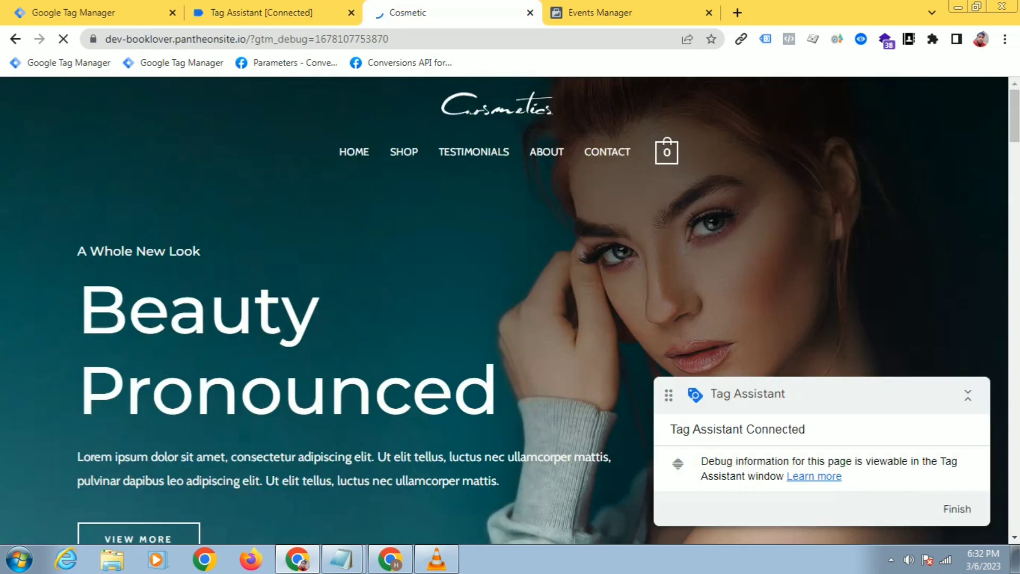
click(590, 13)
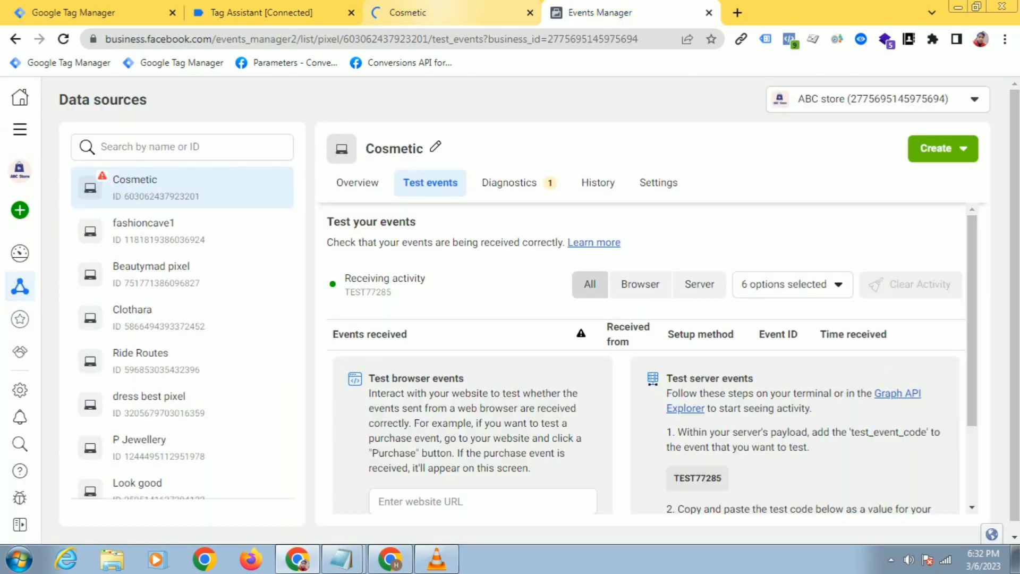
click(436, 12)
click(590, 12)
click(436, 13)
key(F5)
click(590, 12)
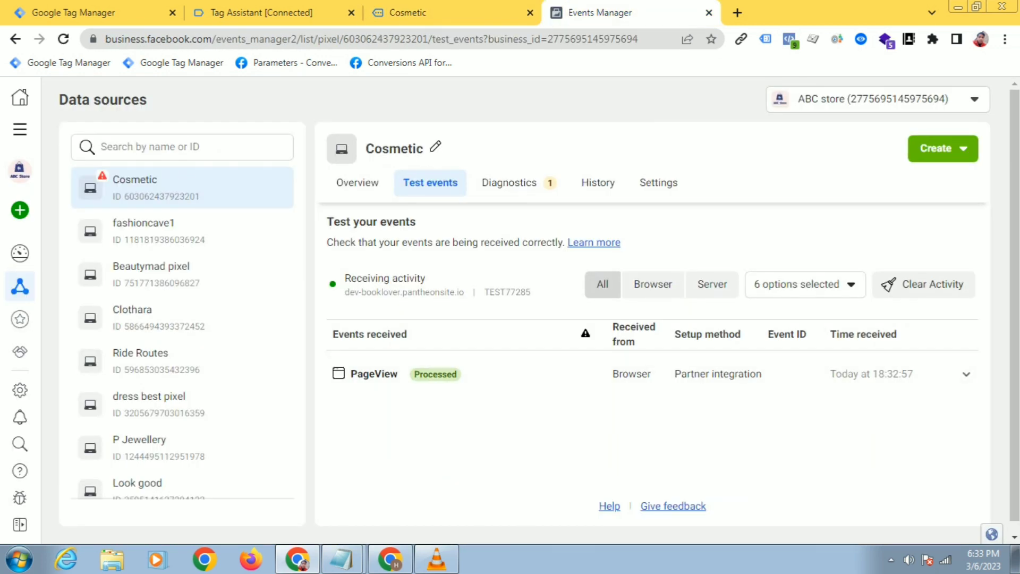
Switch to the Cosmetic site and open the Deep Cleanser product from the product list to trigger select_item
click(436, 13)
scroll(511, 311, down, 10)
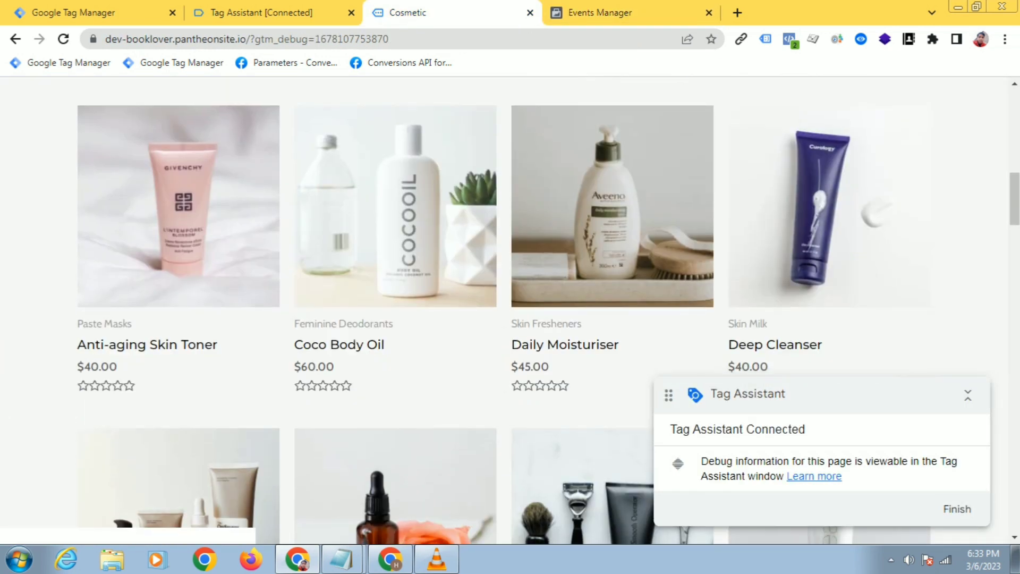
click(830, 207)
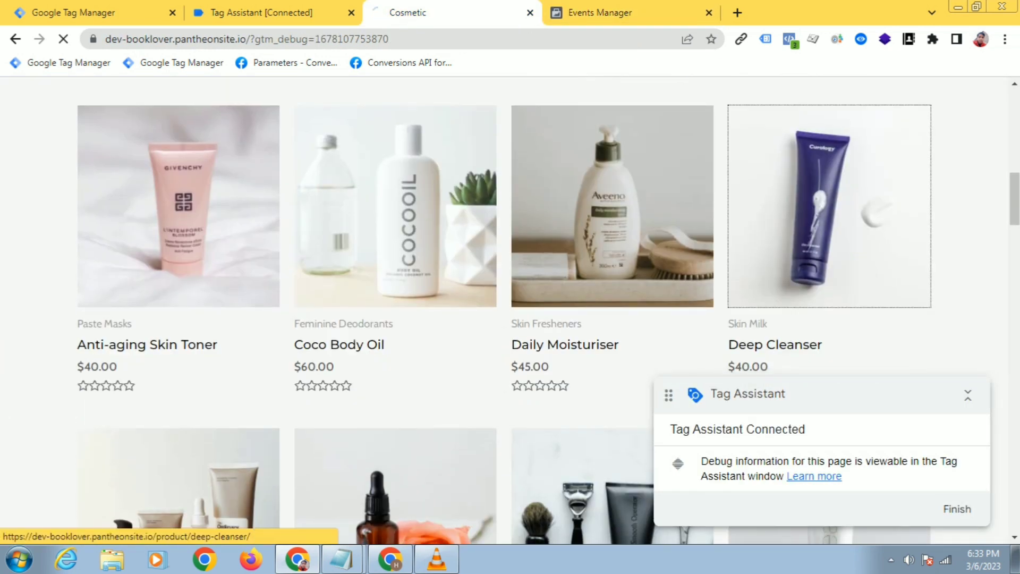
In Events Manager, expand the received select_item event and show all of its parameters
click(590, 13)
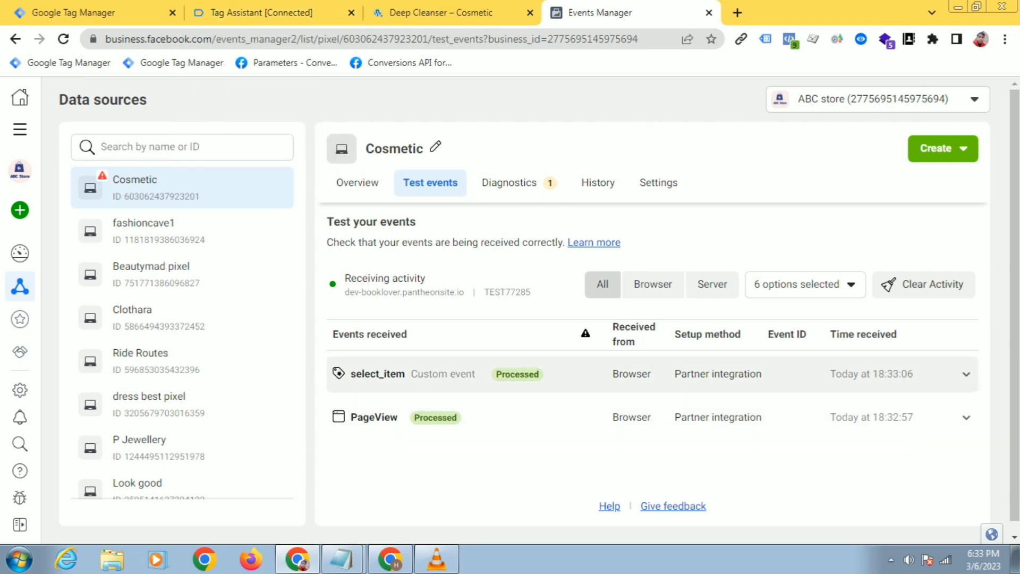
click(653, 374)
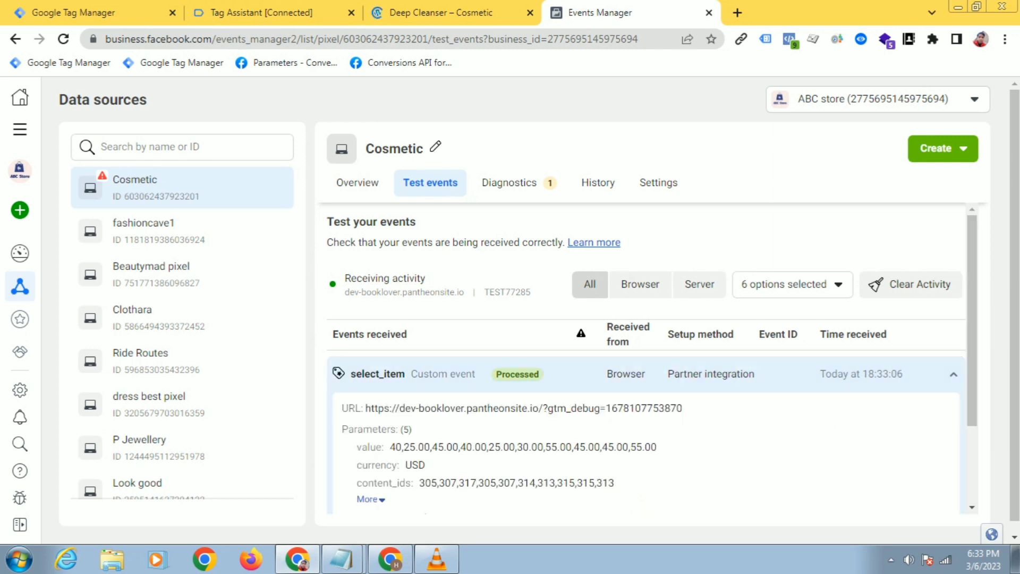
scroll(653, 383, down, 1)
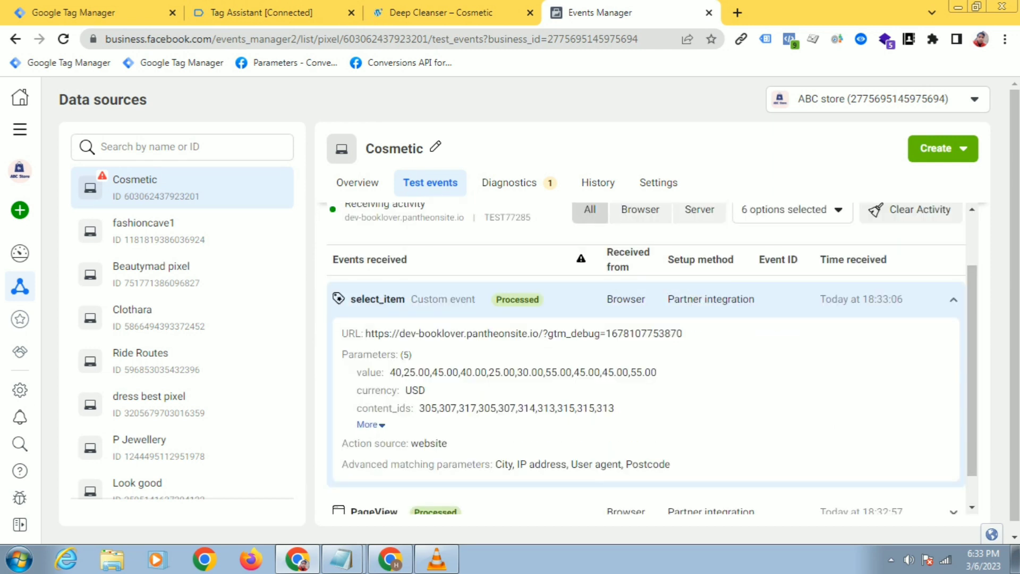
scroll(370, 387, down, 1)
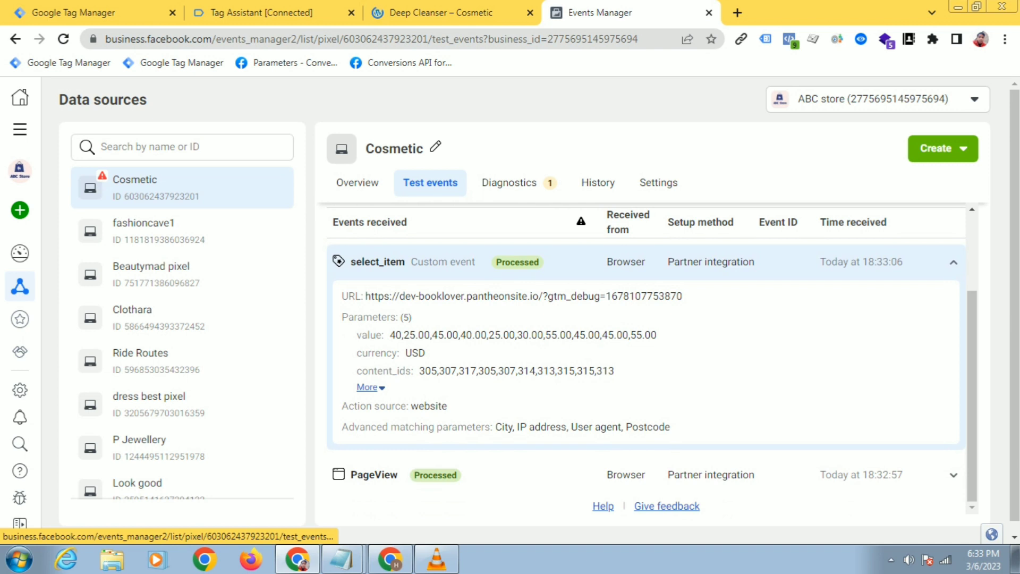
click(368, 388)
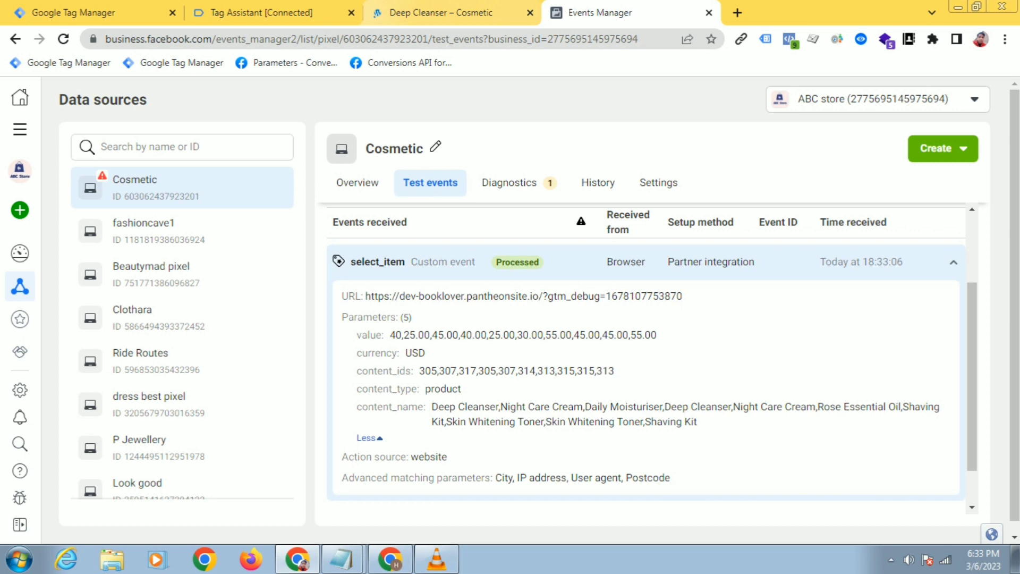
In Tag Assistant, open the Cosmetic page's select_item event and examine the product impressions in its data layer
click(271, 13)
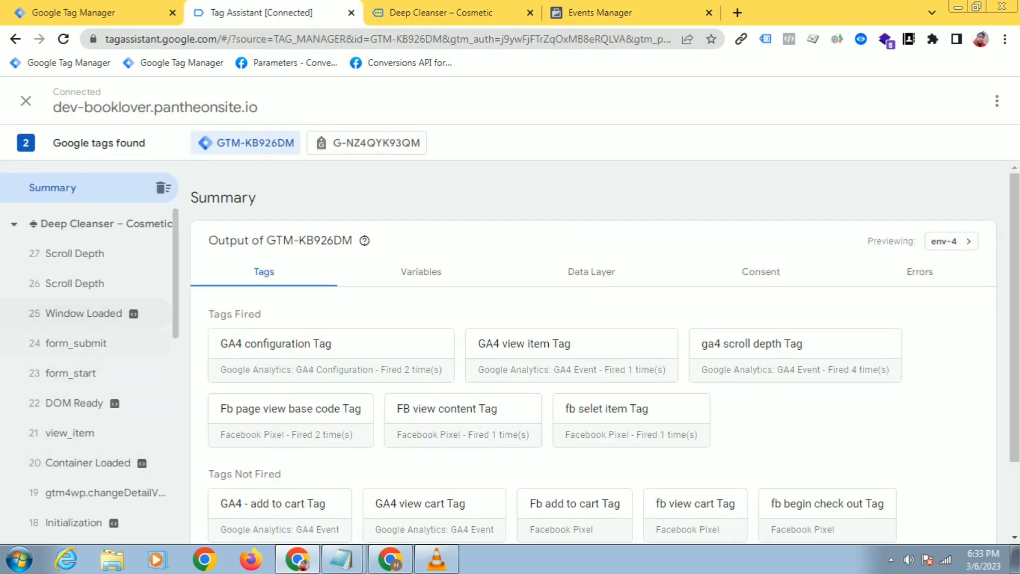
scroll(88, 382, down, 4)
click(74, 388)
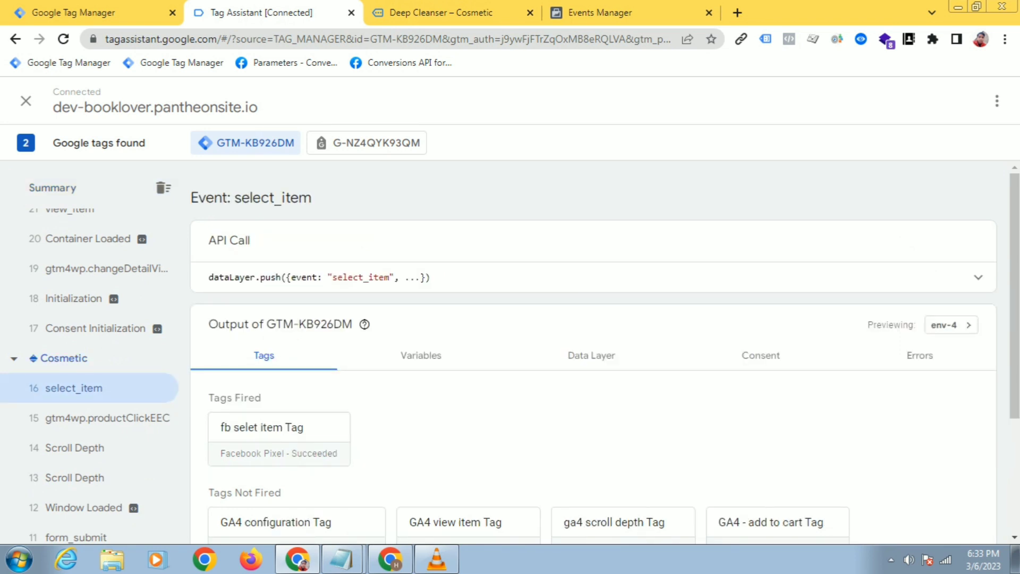
click(592, 355)
scroll(593, 351, down, 11)
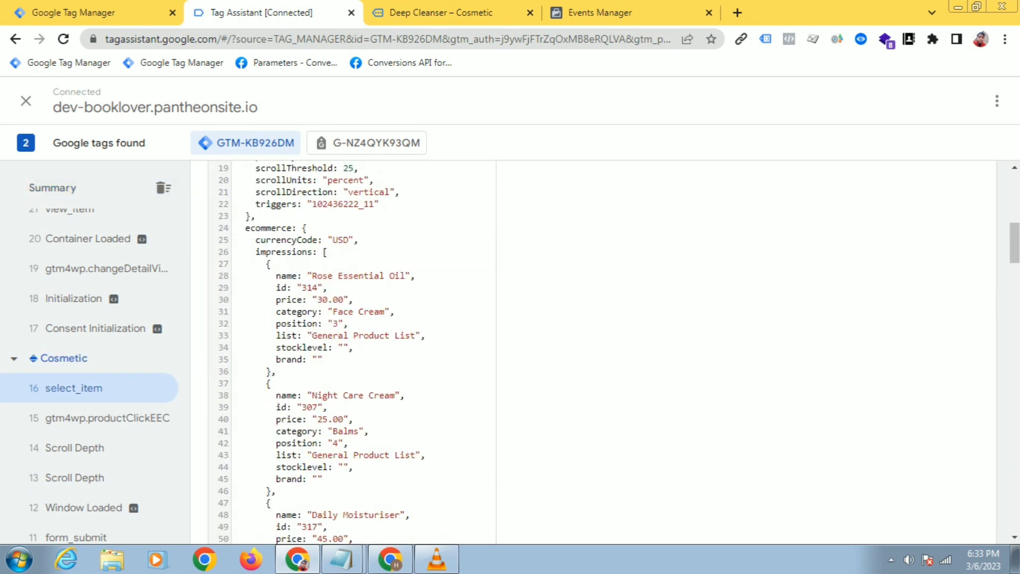
scroll(592, 351, up, 5)
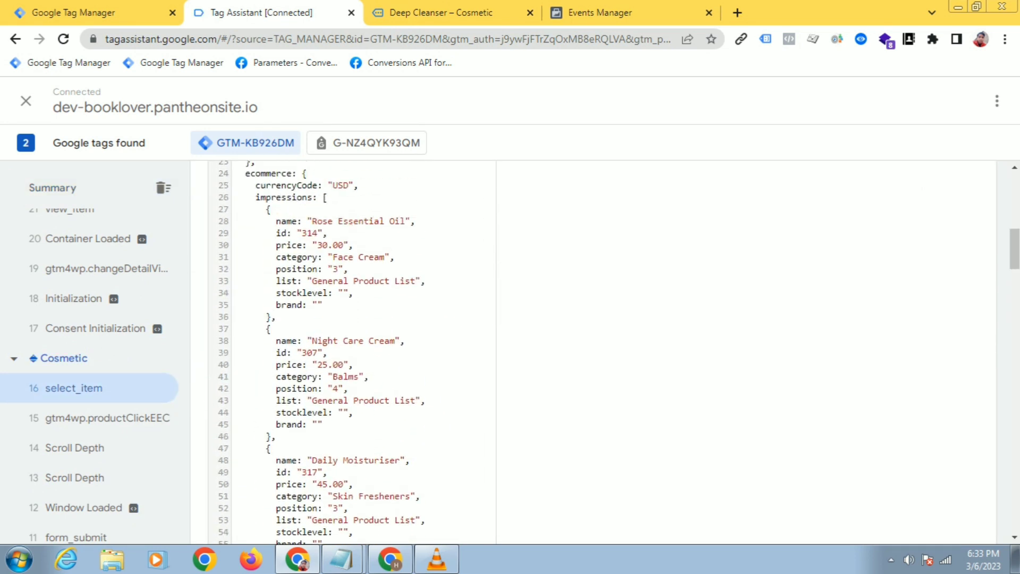
drag(301, 308, 318, 308)
scroll(317, 308, down, 2)
scroll(351, 350, down, 3)
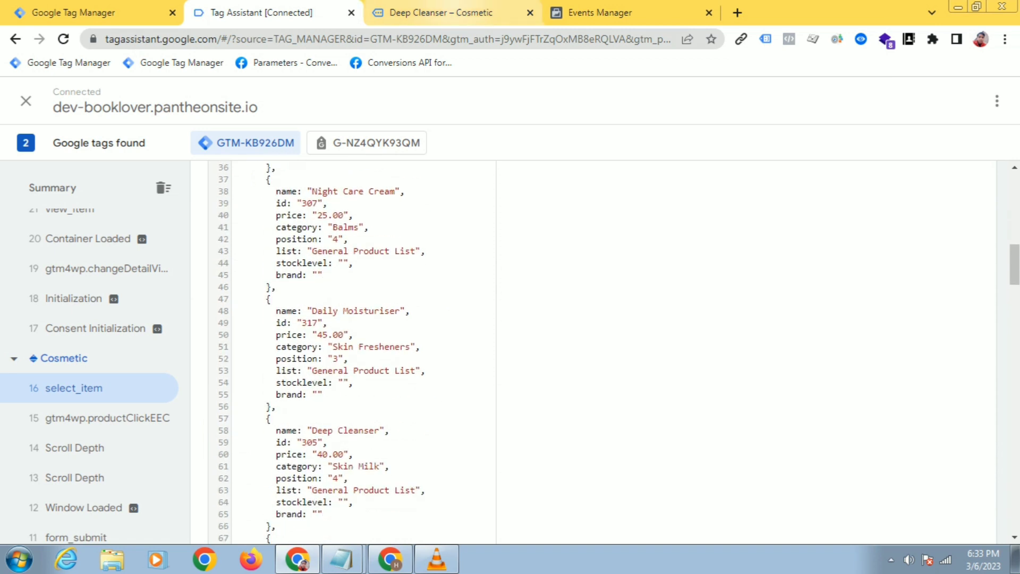
Return to Events Manager and expand the full parameter list of the select_item event again
click(601, 13)
scroll(638, 415, down, 1)
click(646, 432)
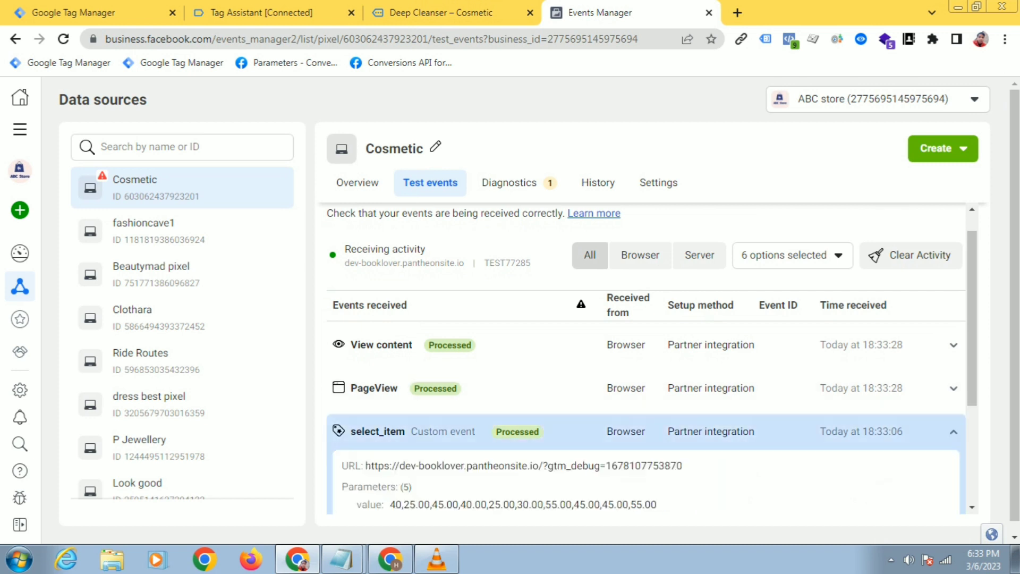
scroll(646, 425, down, 2)
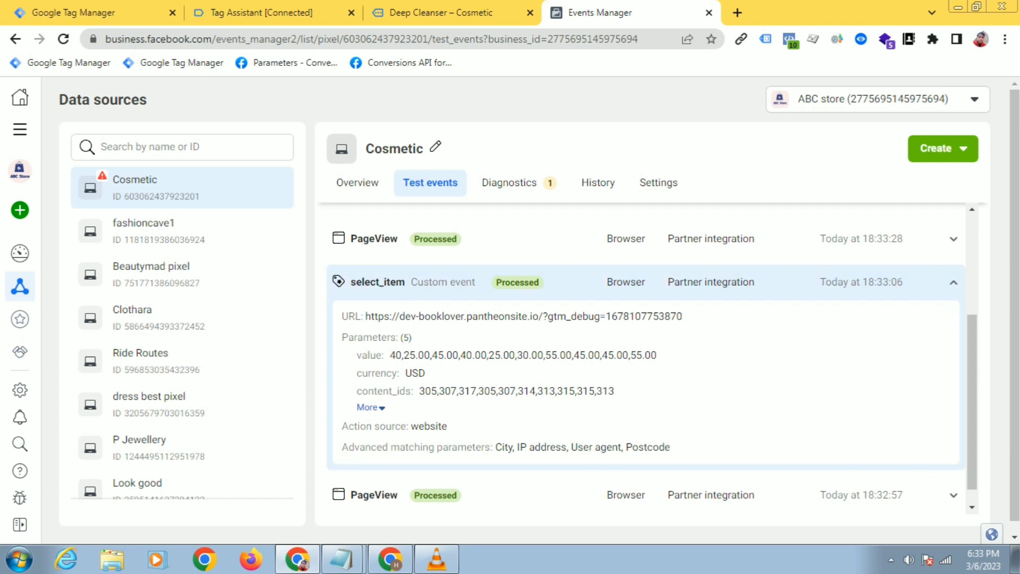
click(368, 407)
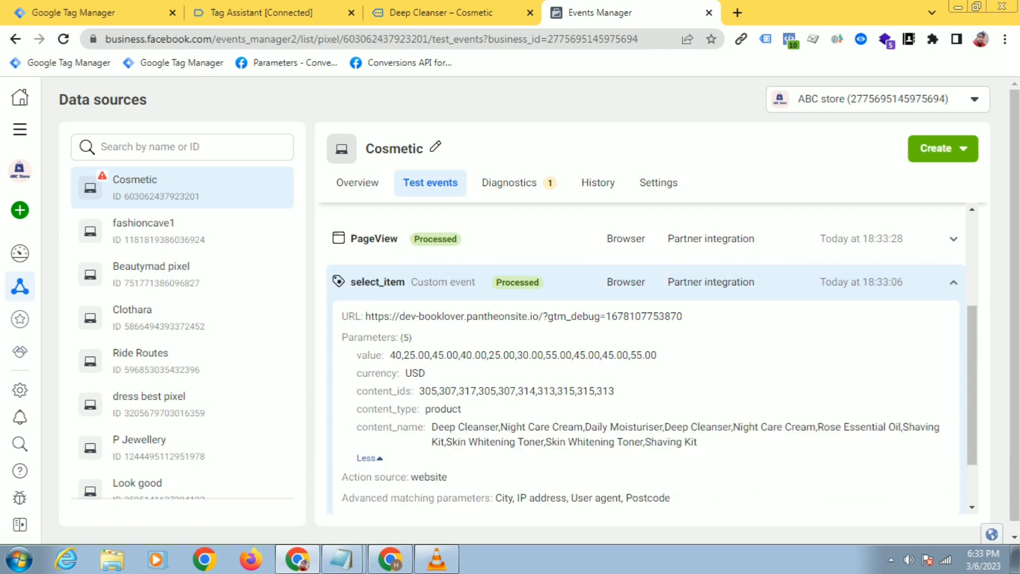
Look at the Deep Cleanser product page, and recheck the product IDs under impressions in Tag Assistant's data layer
click(262, 12)
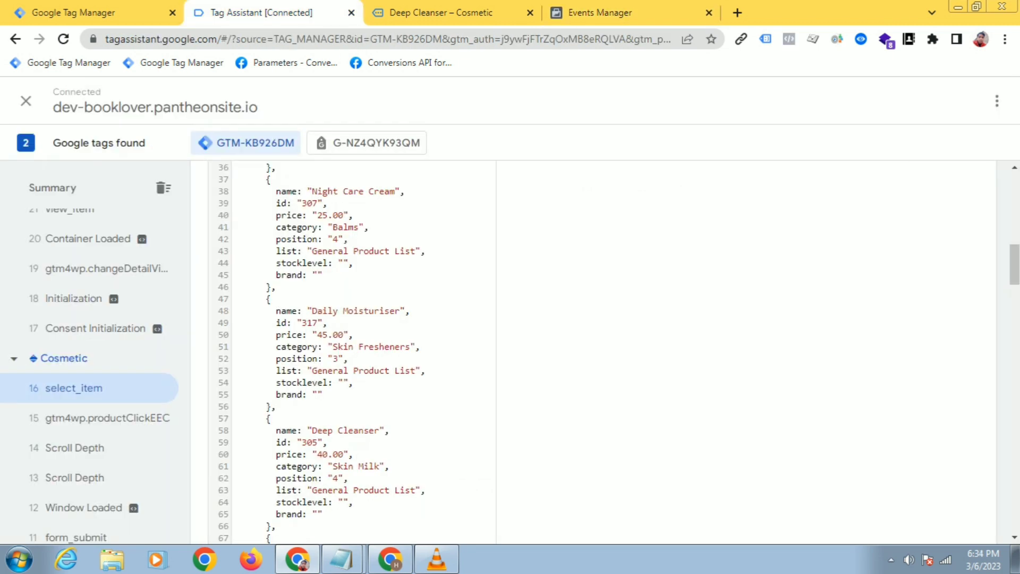
click(441, 12)
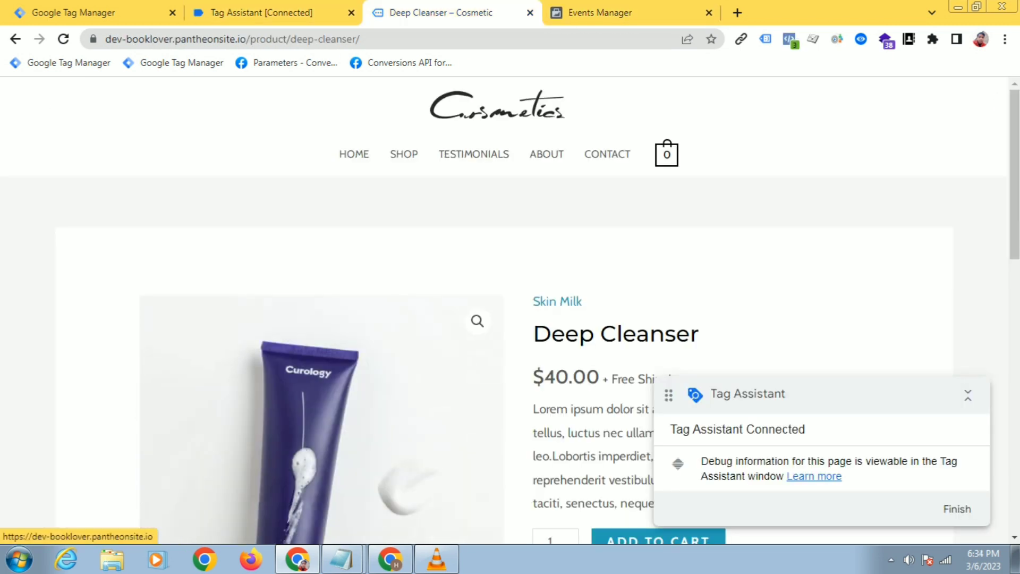
click(262, 13)
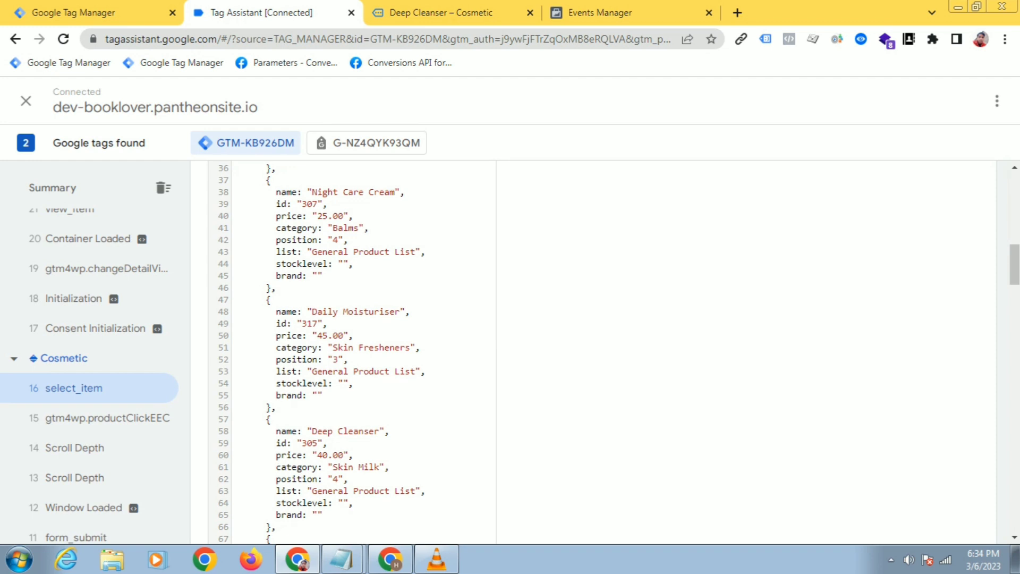
scroll(351, 351, up, 4)
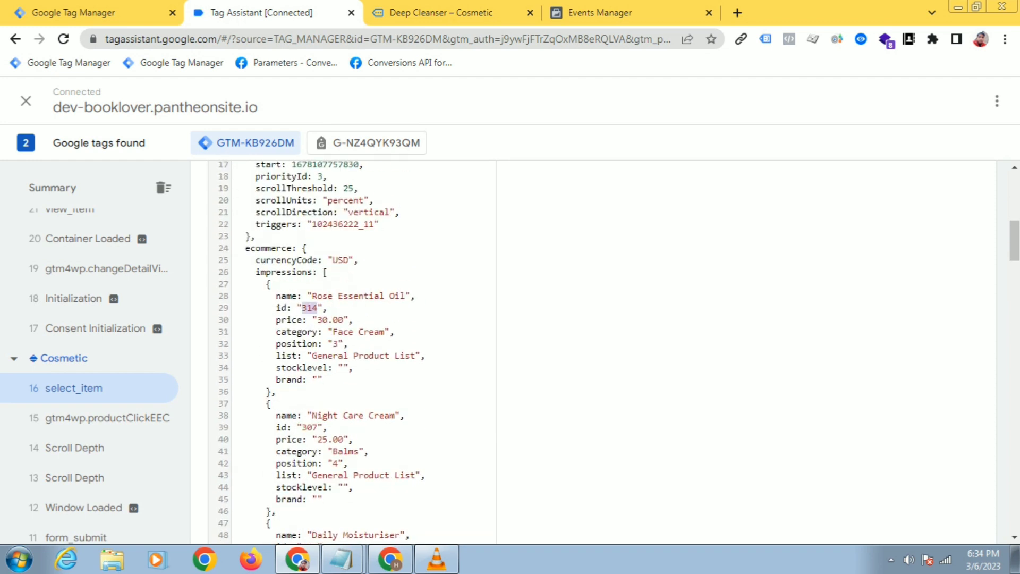
scroll(351, 351, down, 3)
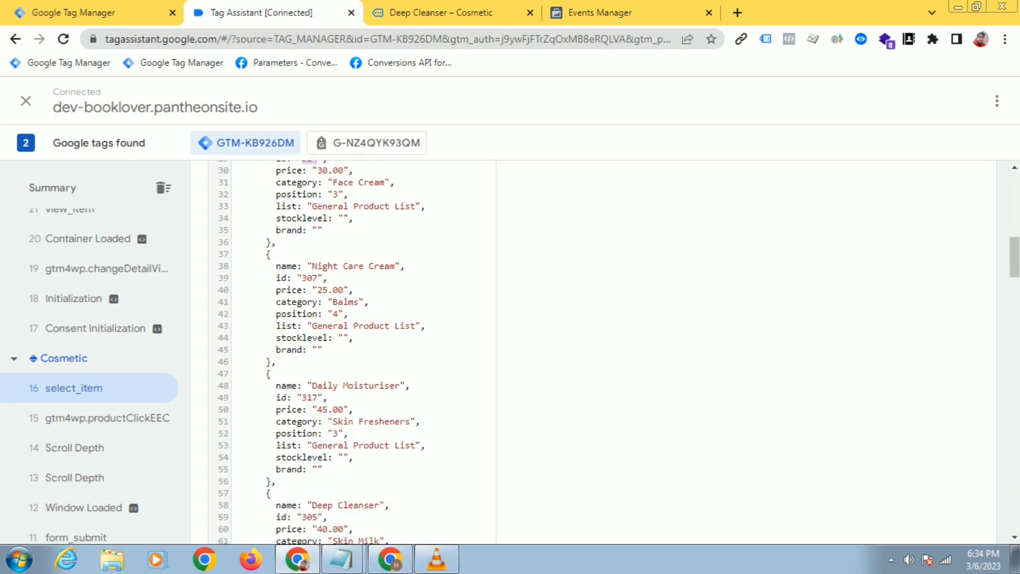
In Events Manager, review the value parameter of the expanded select_item event
click(600, 12)
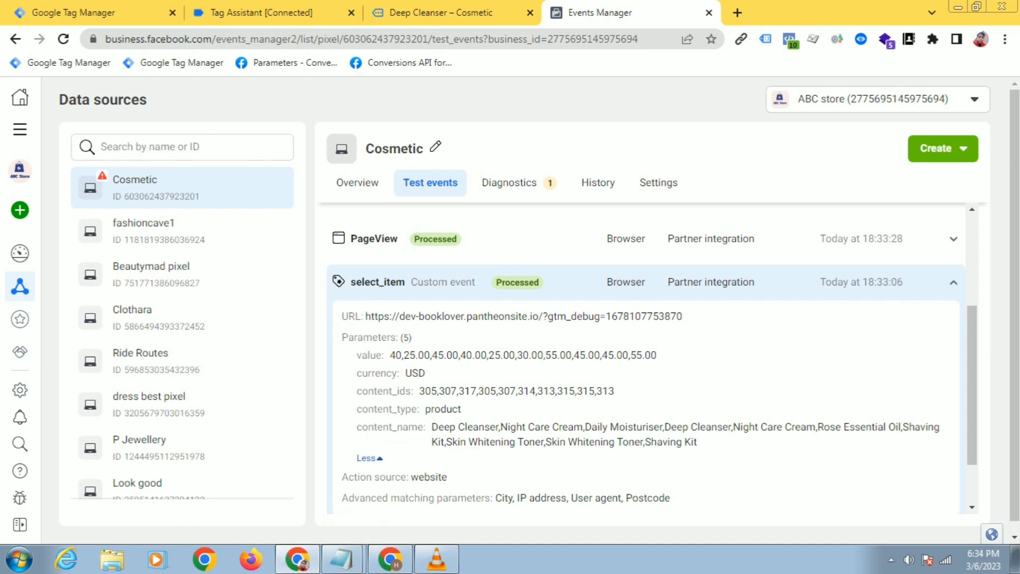
drag(475, 356, 402, 355)
click(402, 355)
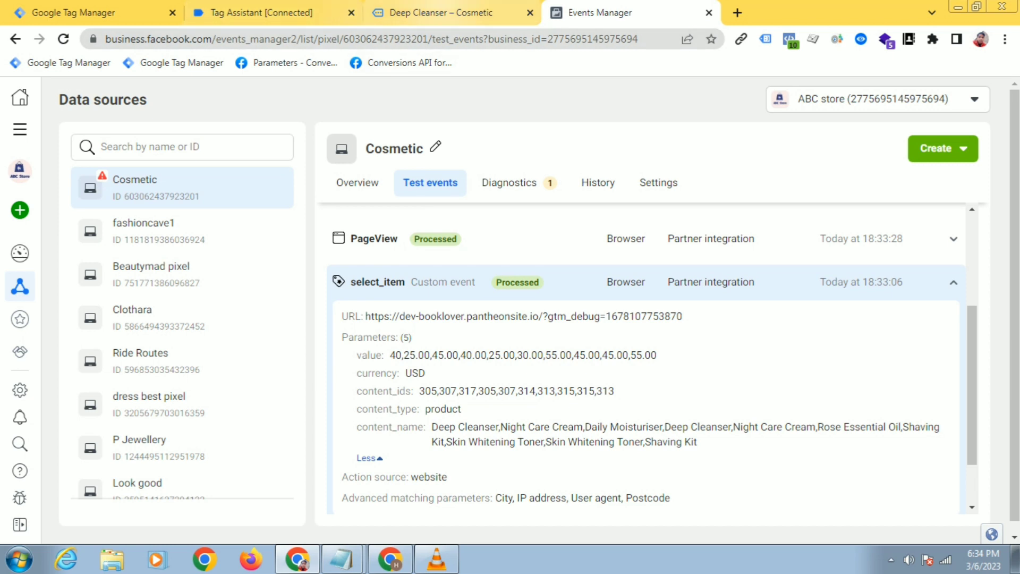
Back in Tag Assistant, read through the select_item data layer from the impressions list down to the items array
click(441, 13)
click(266, 13)
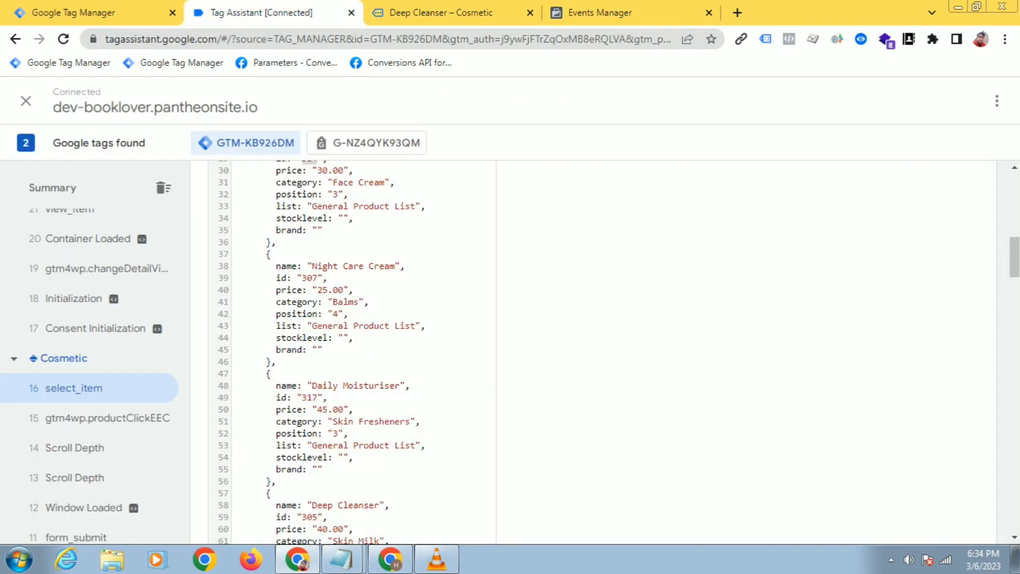
scroll(372, 330, up, 4)
scroll(310, 457, down, 2)
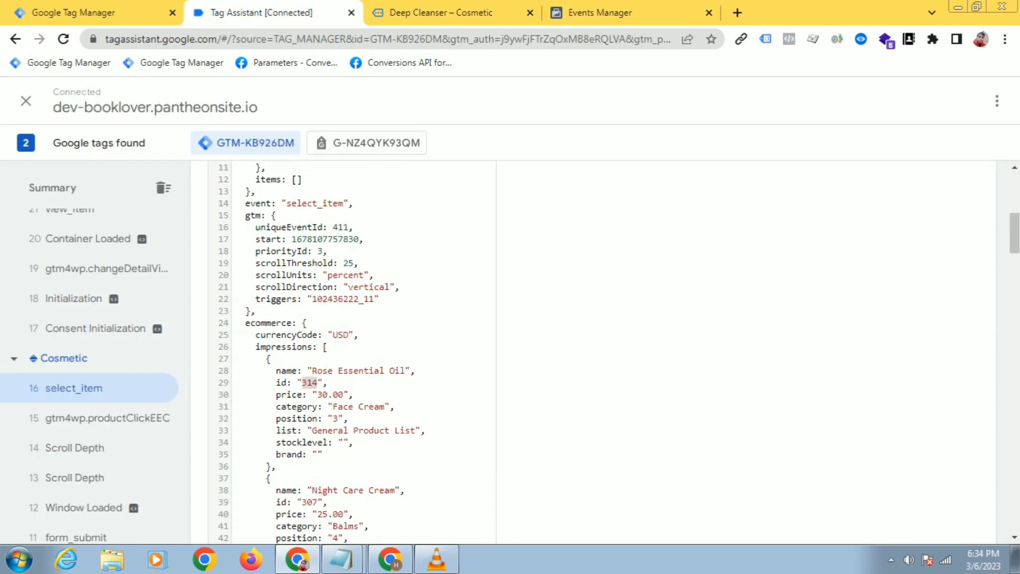
scroll(351, 351, down, 5)
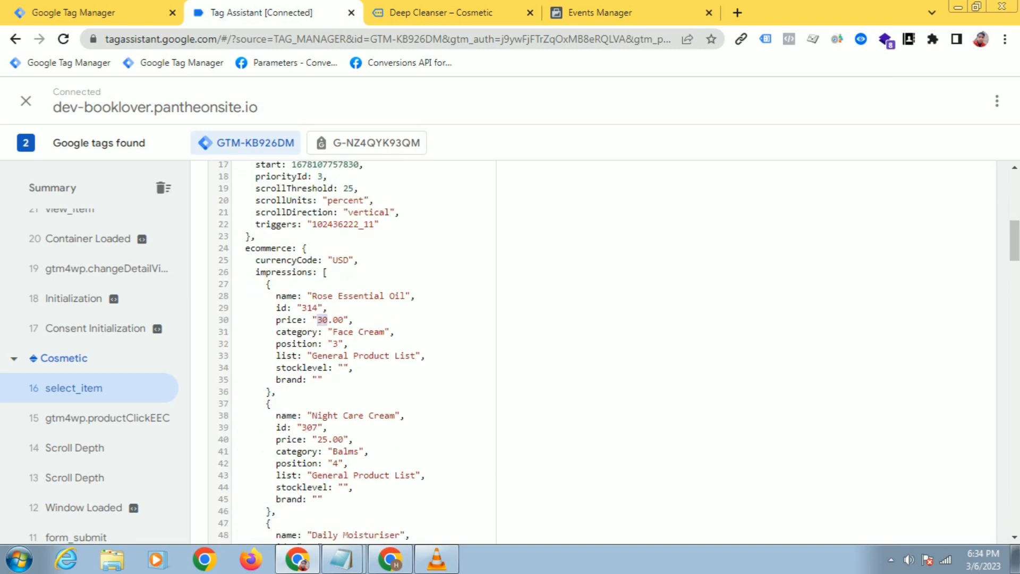
scroll(350, 350, down, 8)
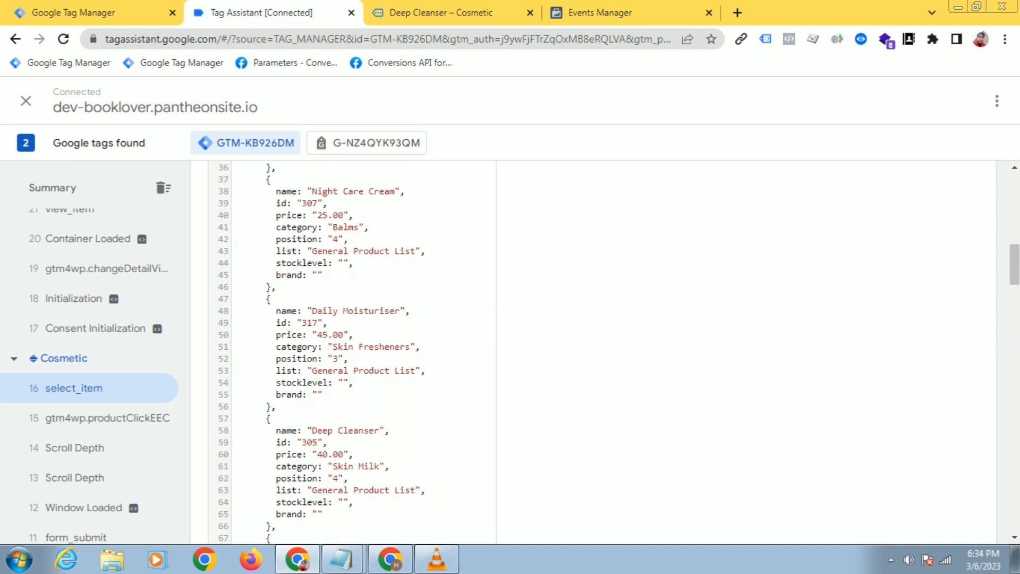
scroll(350, 351, down, 8)
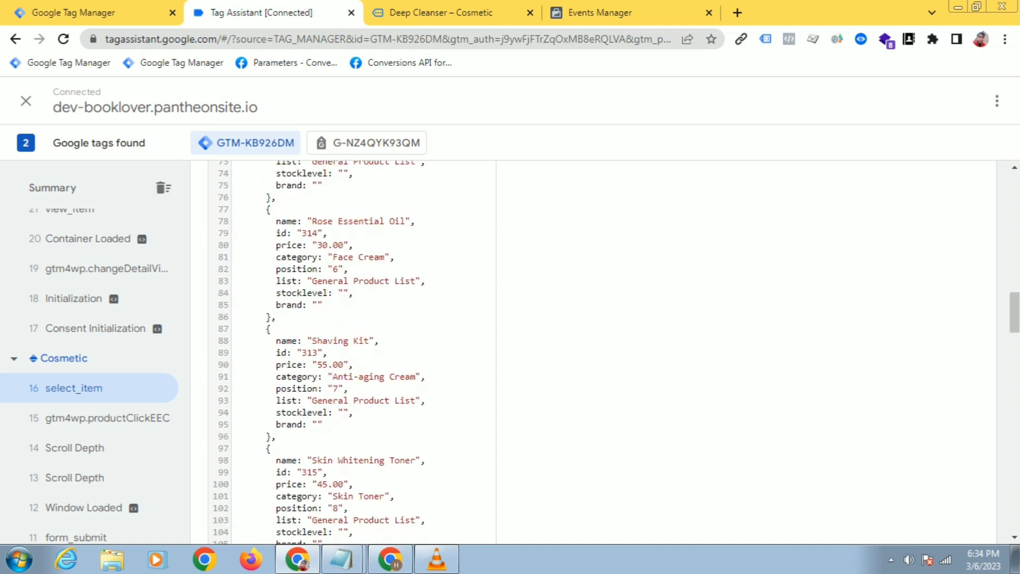
scroll(351, 351, down, 8)
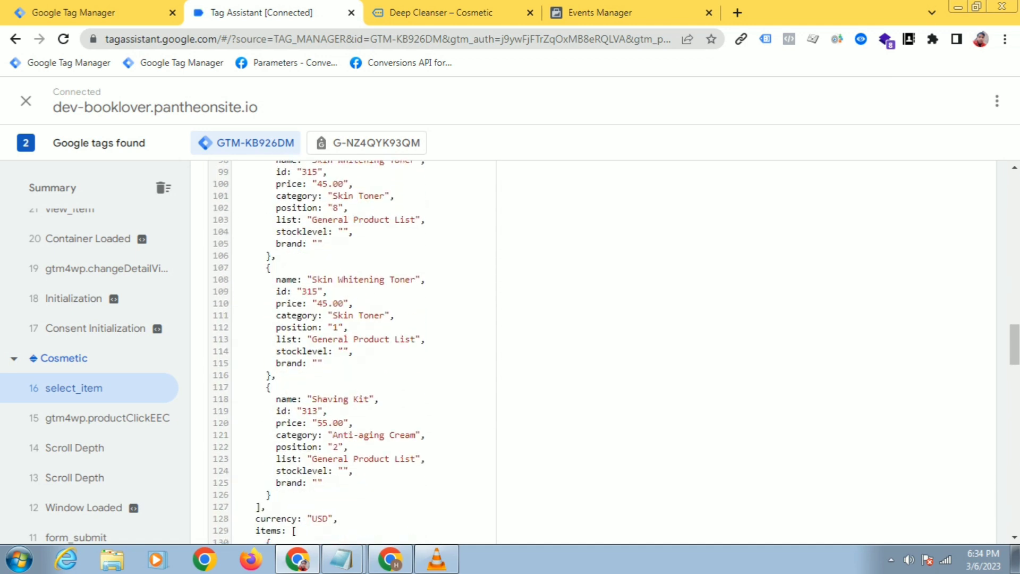
scroll(351, 351, down, 2)
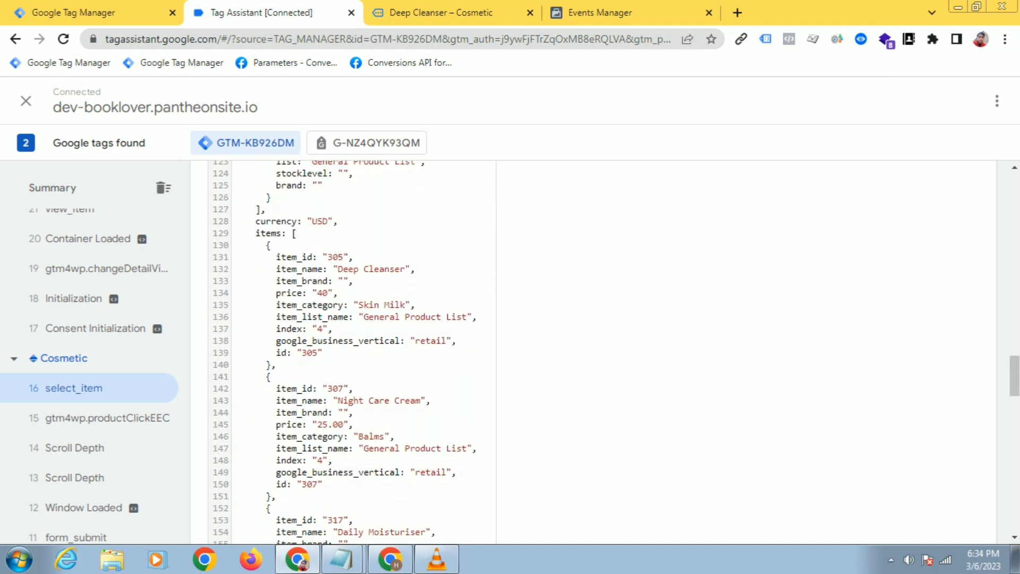
Compare the impressions entries with the items array in the select_item data layer
scroll(351, 351, up, 2)
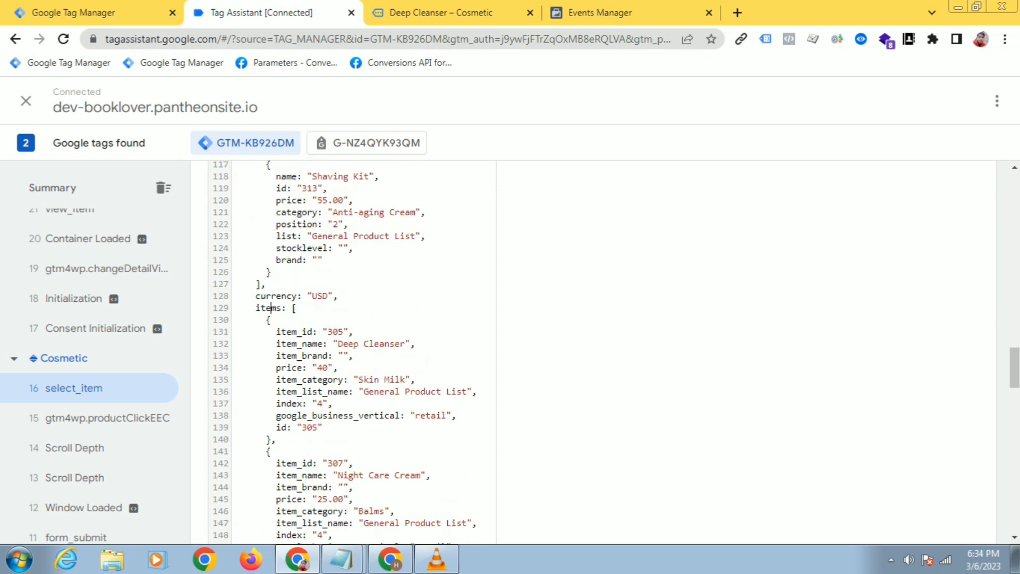
scroll(271, 308, down, 4)
scroll(271, 308, up, 4)
scroll(270, 308, up, 20)
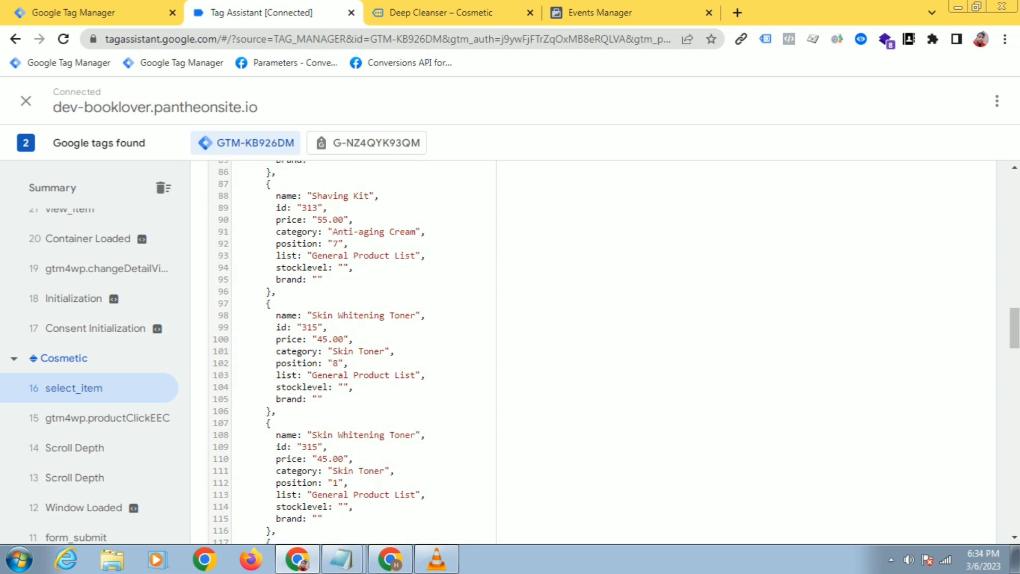
scroll(351, 351, up, 14)
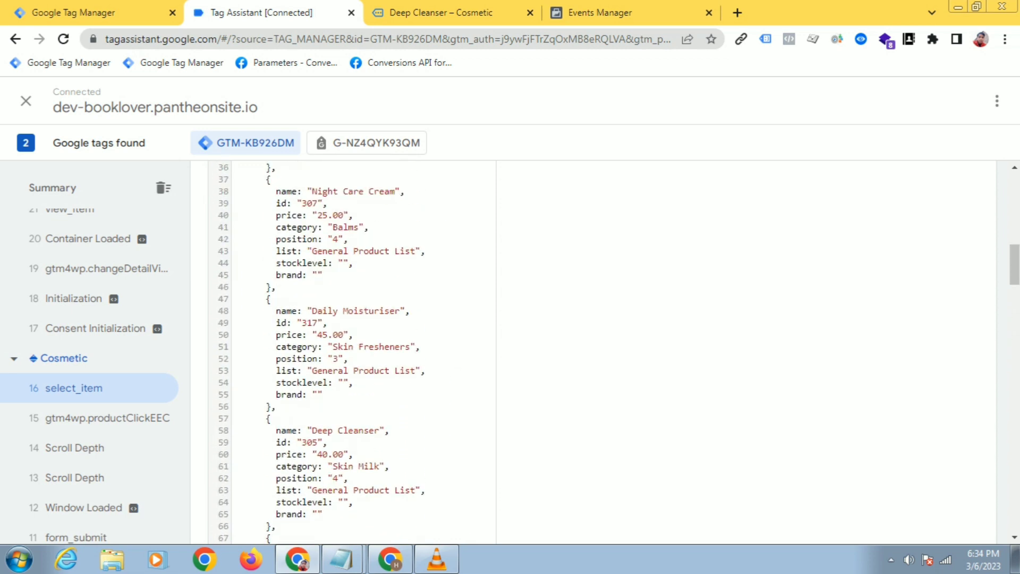
scroll(351, 351, down, 8)
scroll(351, 350, down, 20)
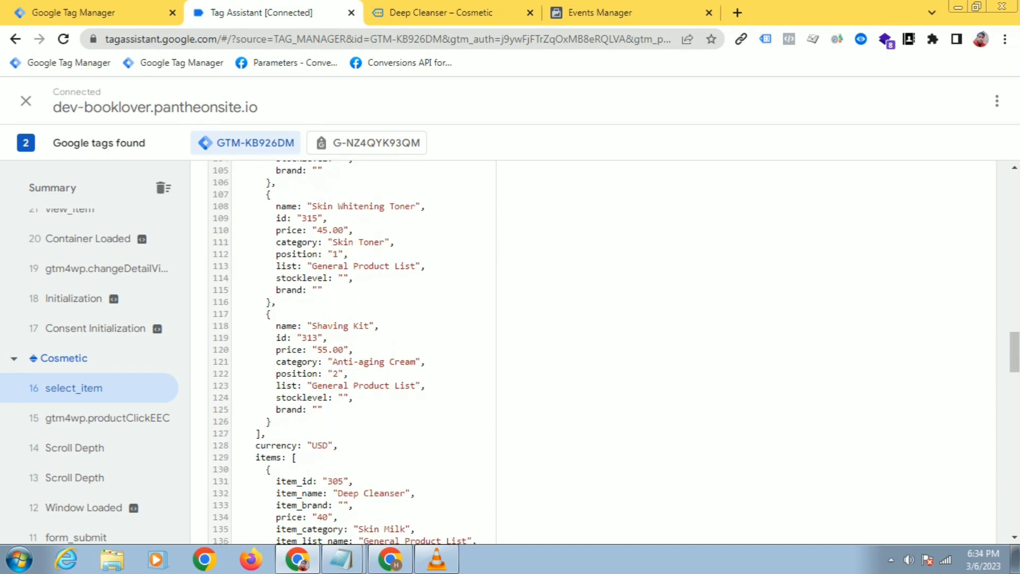
Highlight the items array and its individual product entries in the data layer to examine their fields
double_click(266, 233)
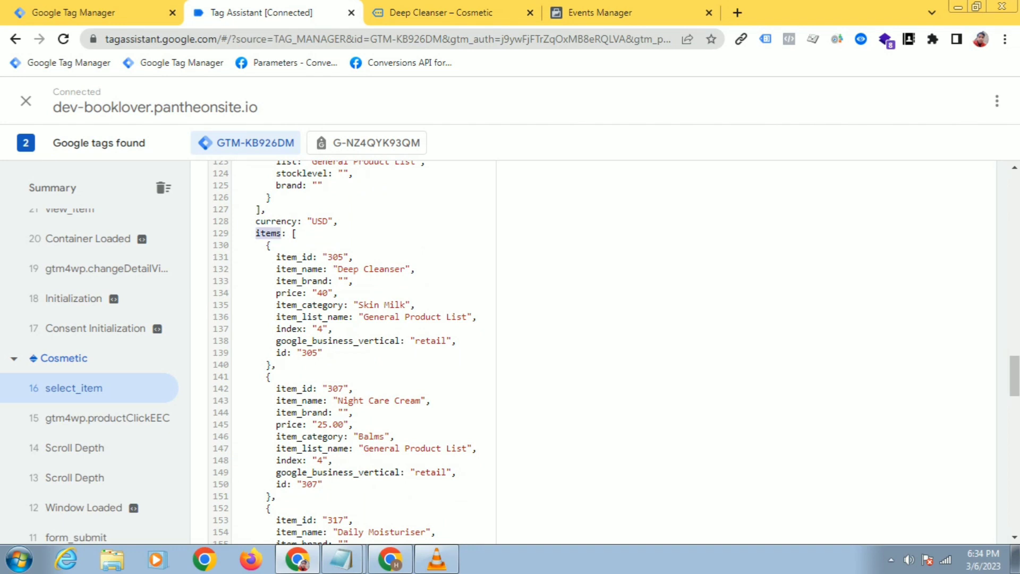
click(316, 293)
drag(269, 245, 352, 520)
scroll(352, 520, down, 6)
drag(271, 284, 325, 392)
scroll(325, 392, up, 3)
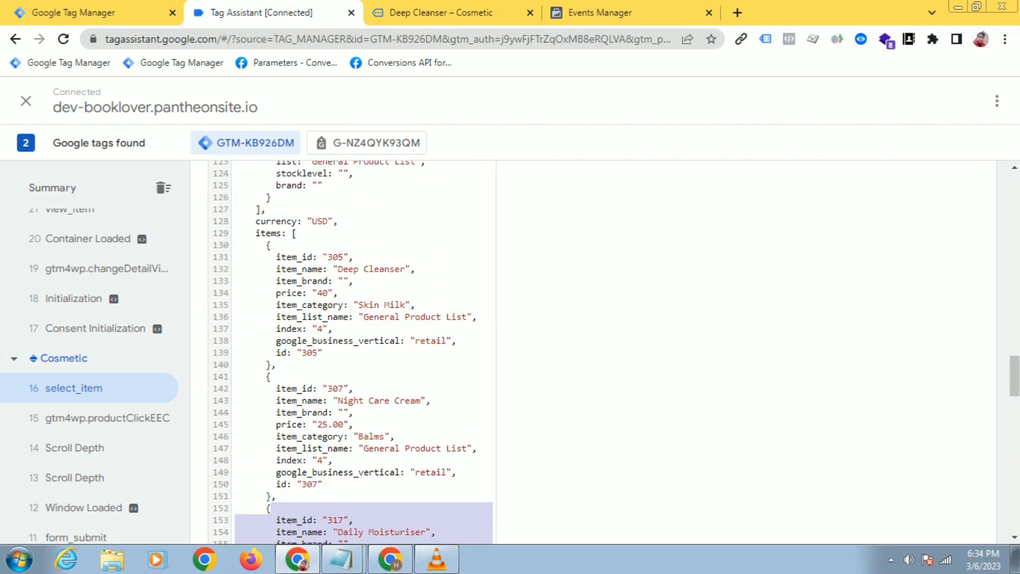
Compare the prices of the first products in Tag Assistant's items array with the select_item value parameter in Events Manager
click(322, 293)
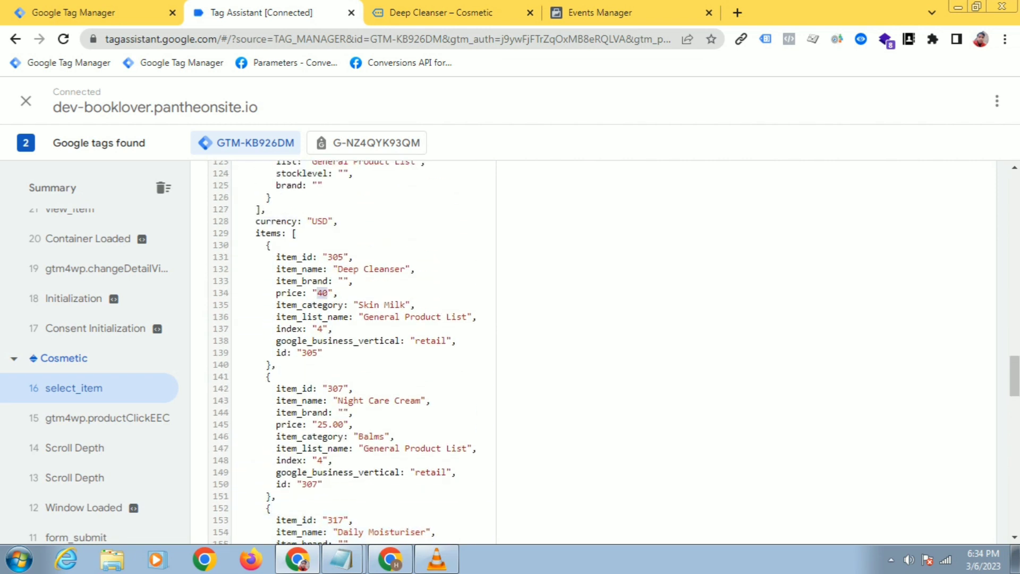
scroll(322, 293, down, 6)
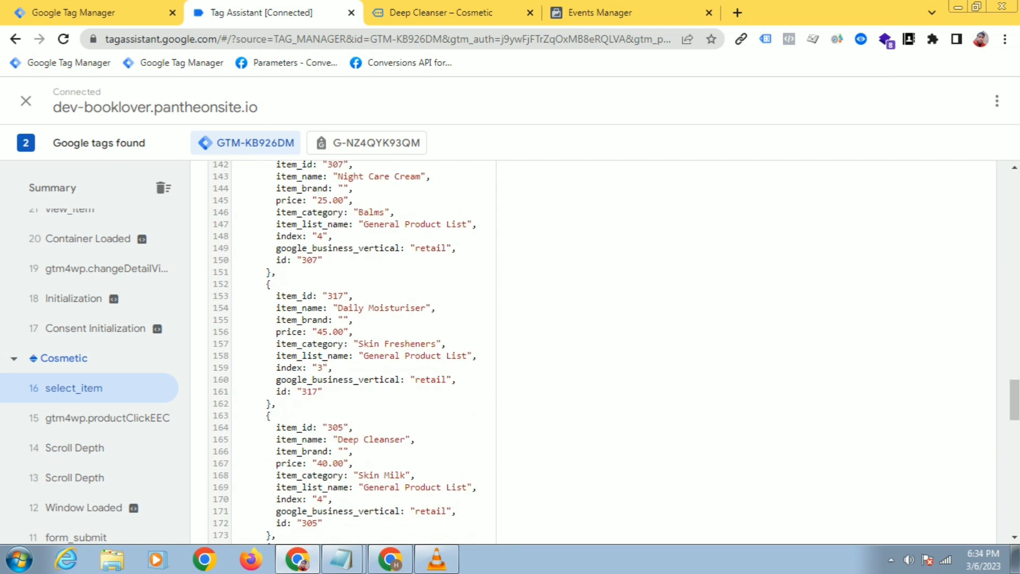
click(601, 13)
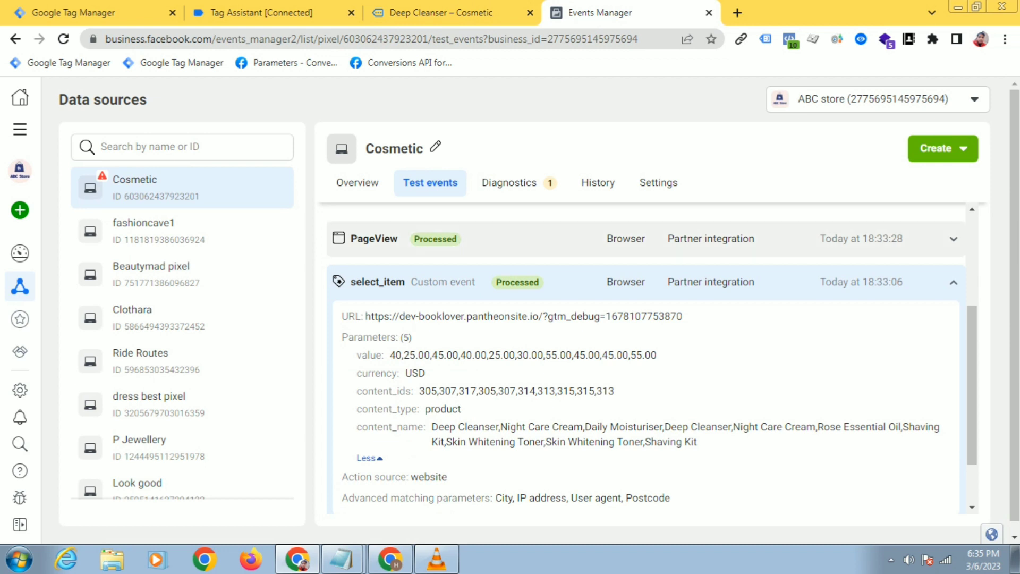
click(260, 13)
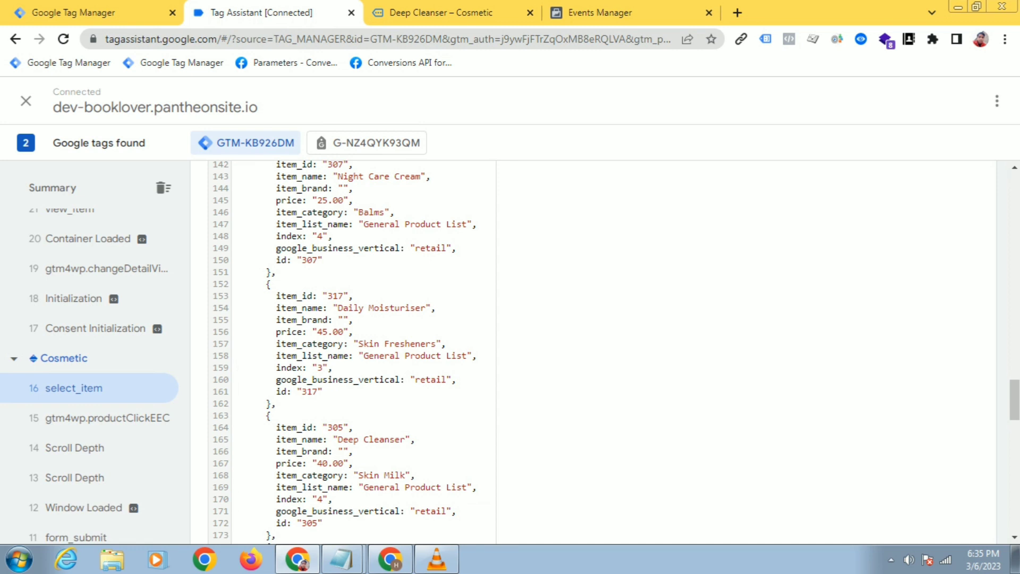
scroll(351, 350, up, 4)
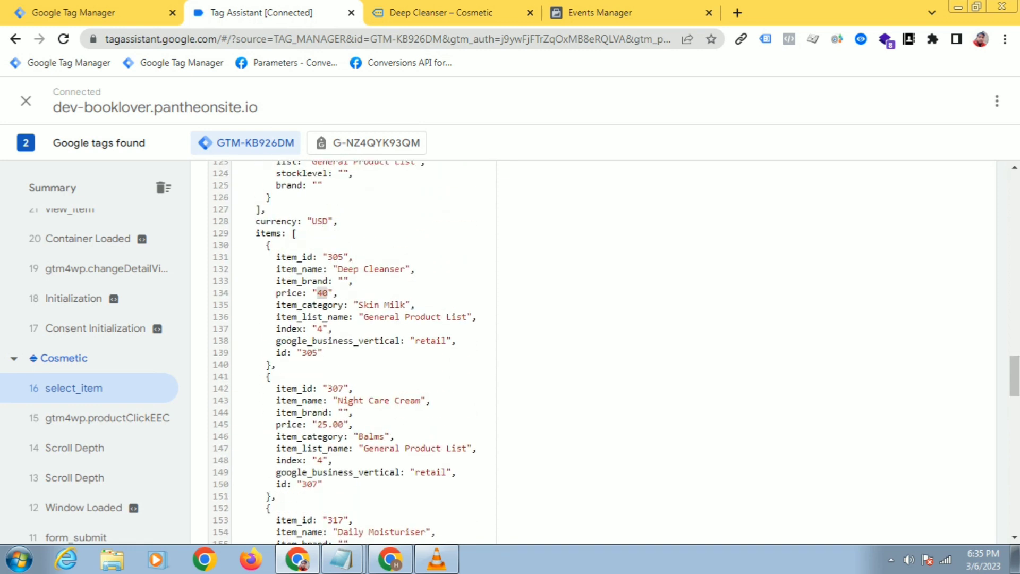
scroll(350, 351, down, 5)
scroll(351, 351, down, 3)
Back in Events Manager, highlight the price list in the select_item value parameter and its final entry
key(ctrl+Tab)
key(ctrl+Tab)
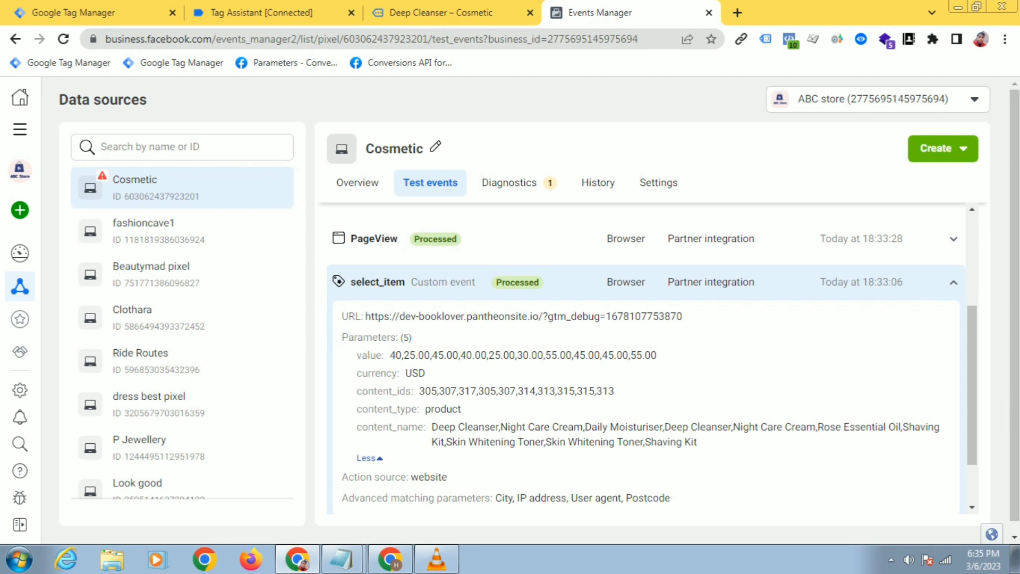
drag(509, 356, 503, 355)
click(508, 356)
drag(396, 355, 658, 355)
click(658, 355)
double_click(636, 355)
Check the price of the last product in Tag Assistant's items array against the final entry of the value parameter in Events Manager
click(261, 13)
scroll(478, 351, down, 7)
scroll(351, 351, down, 4)
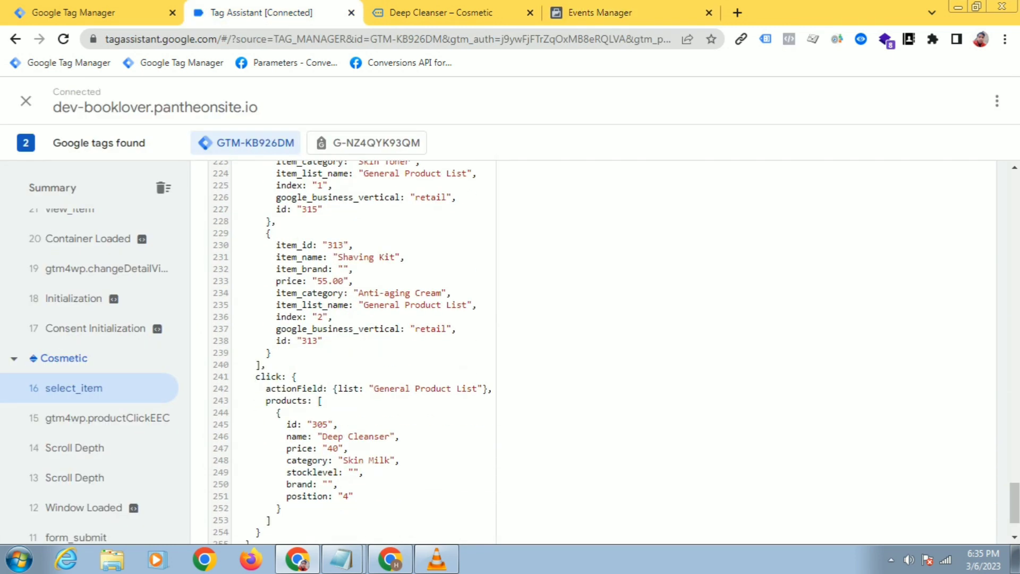
scroll(323, 280, up, 3)
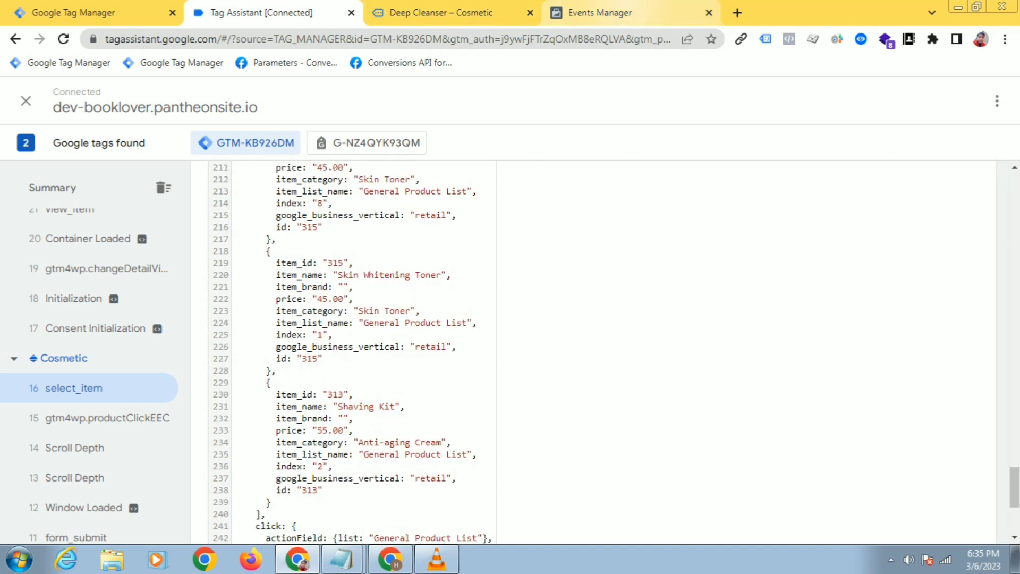
click(600, 12)
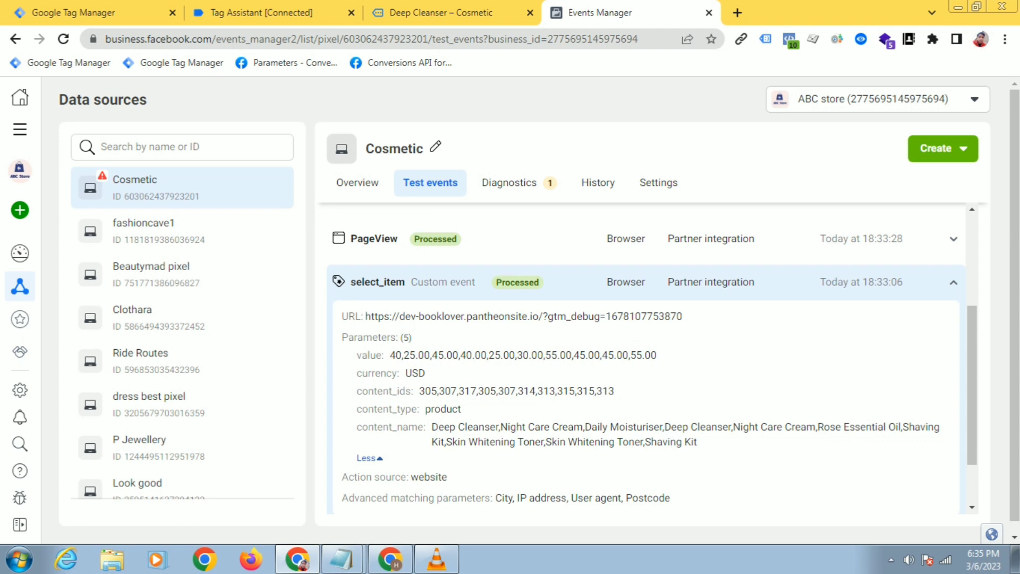
double_click(636, 355)
click(657, 366)
Examine the content_name parameter and the full set of select_item event details in Events Manager
scroll(646, 361, down, 2)
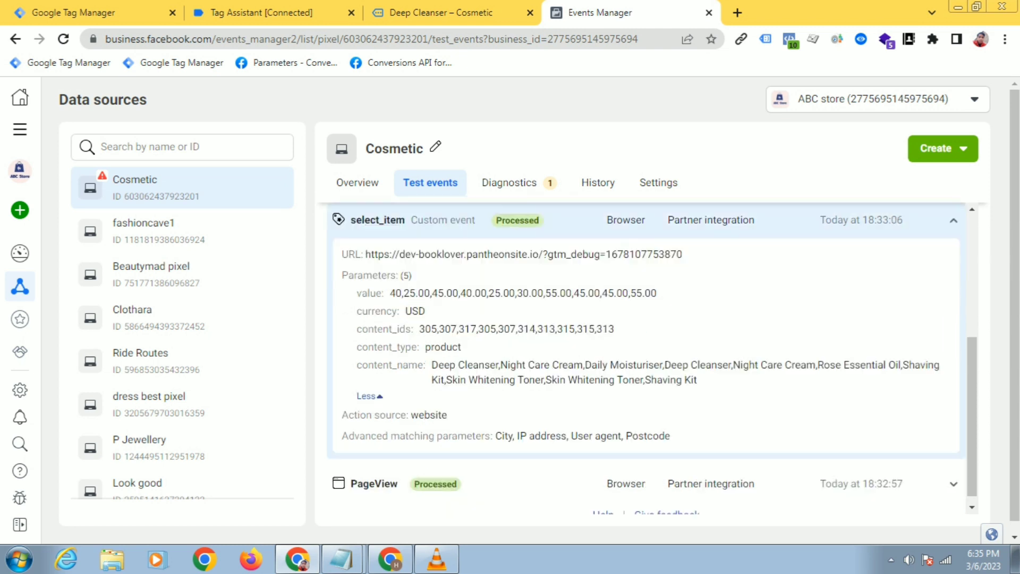
drag(698, 371, 432, 355)
double_click(479, 356)
drag(700, 372, 364, 245)
click(691, 325)
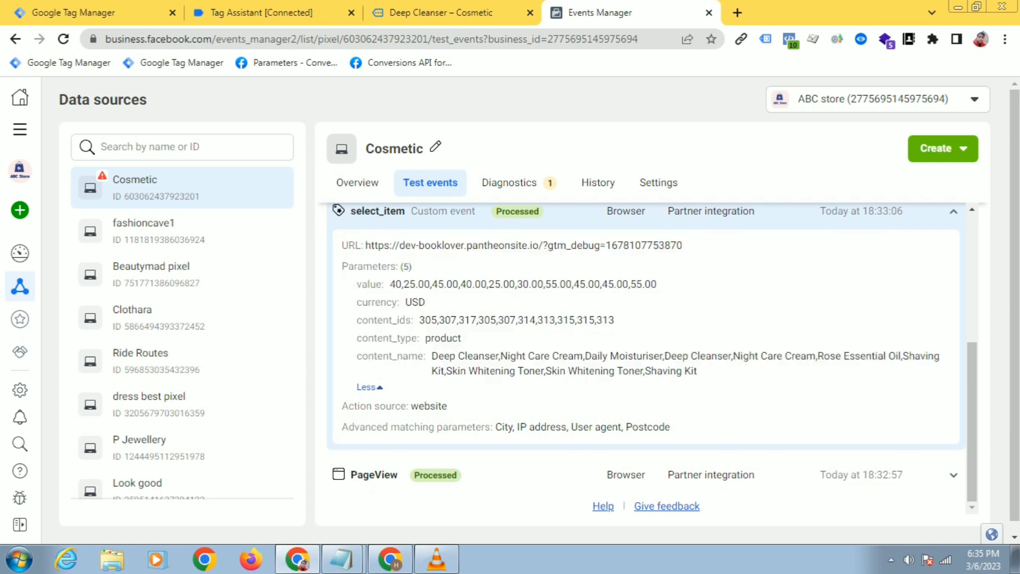